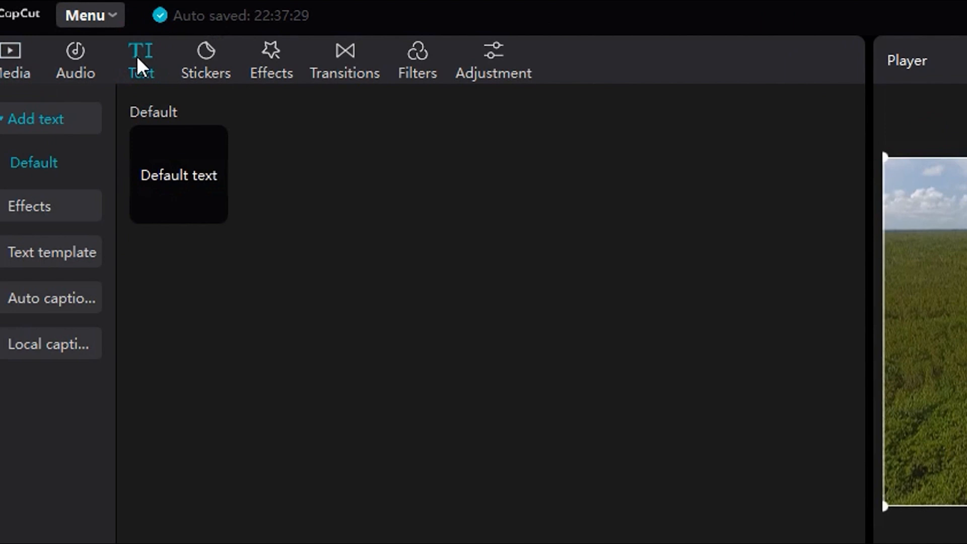
Add a default text clip at the start of the timeline and change its text to "Welcome to Paradise".
{"action": "mouse_move", "coordinate": [186, 180]}
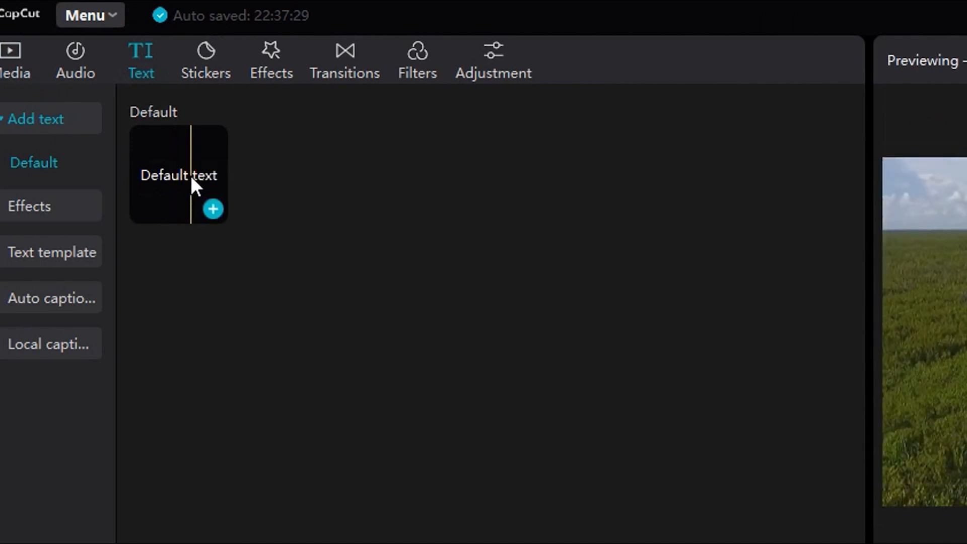
{"action": "left_click", "coordinate": [213, 209]}
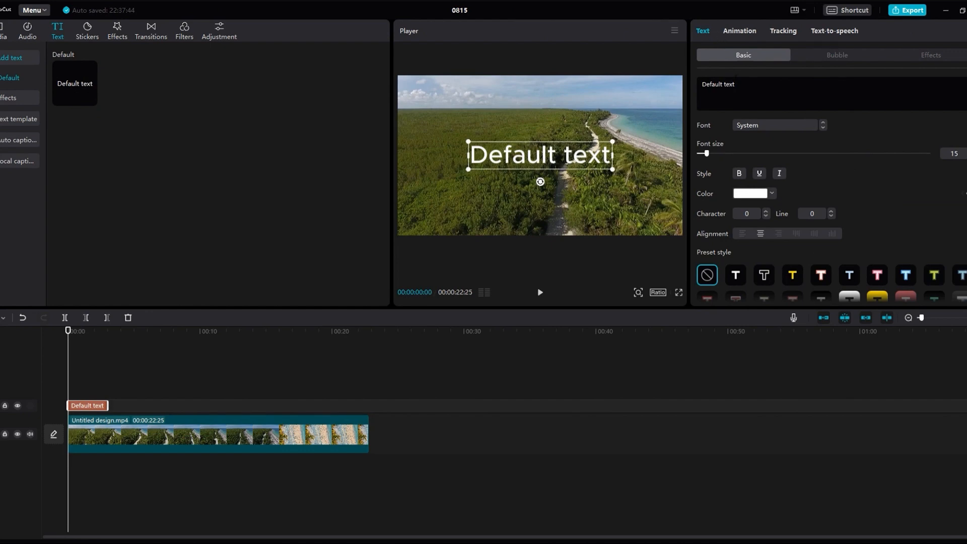
{"action": "left_click", "coordinate": [732, 80]}
{"action": "left_click_drag", "start_coordinate": [732, 81], "coordinate": [705, 81]}
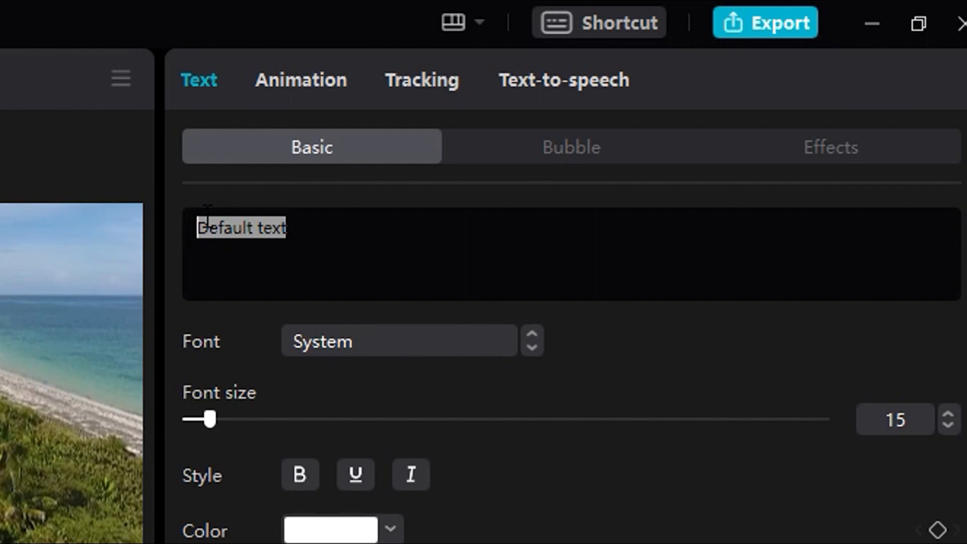
{"action": "key", "text": "BackSpace"}
{"action": "type", "text": "Welcome to Paradise"}
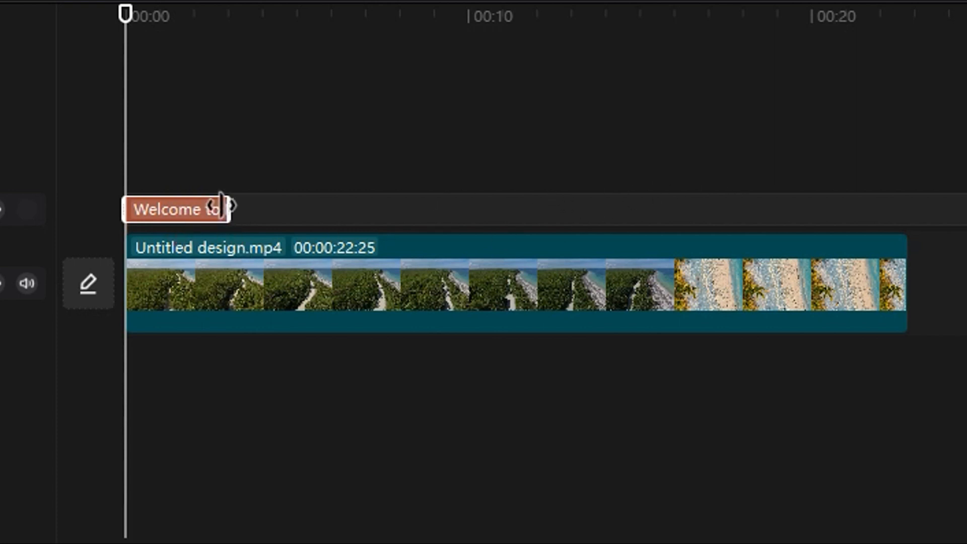
Extend the "Welcome to Paradise" clip to about 7 seconds and split it at about 3.7 seconds.
{"action": "left_click_drag", "start_coordinate": [229, 212], "coordinate": [294, 210]}
{"action": "left_click_drag", "start_coordinate": [405, 208], "coordinate": [363, 173]}
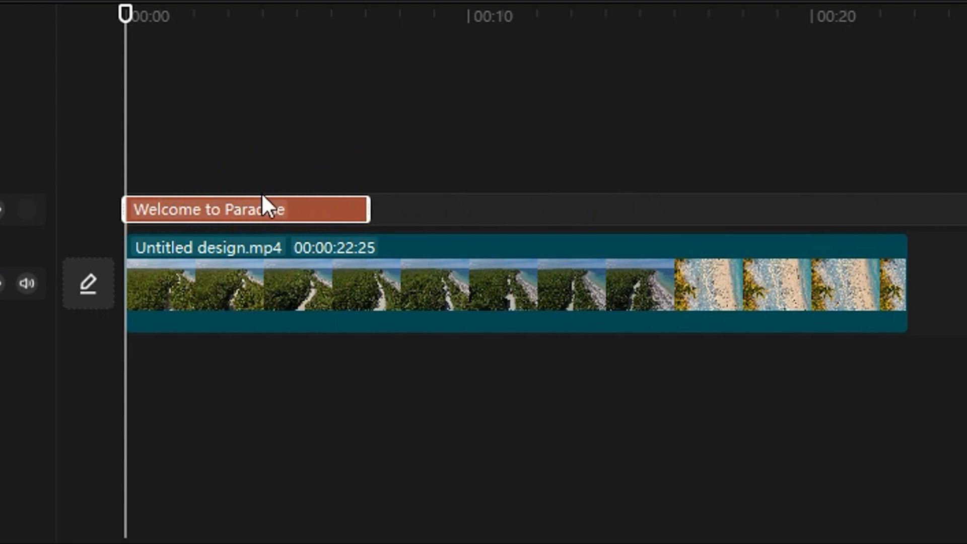
{"action": "left_click", "coordinate": [254, 26]}
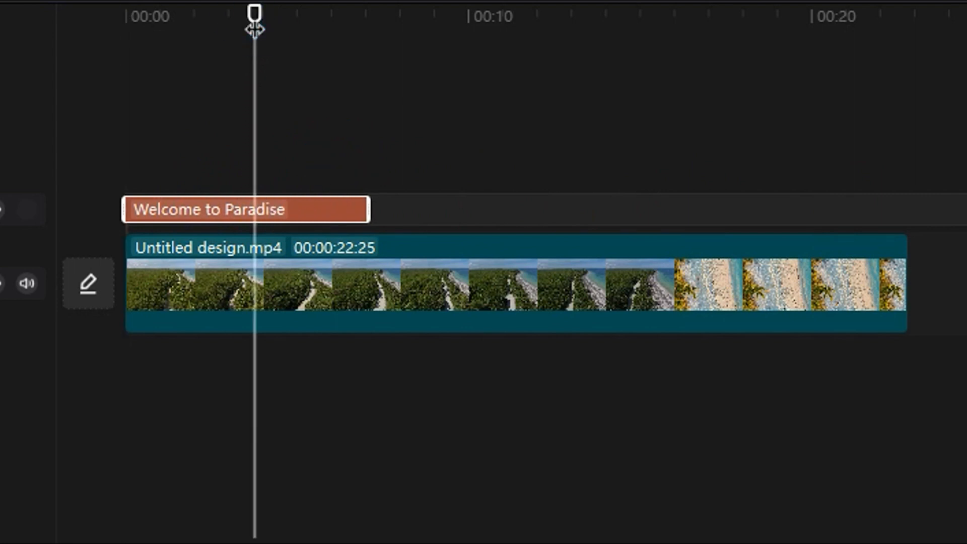
{"action": "key", "text": "ctrl+b"}
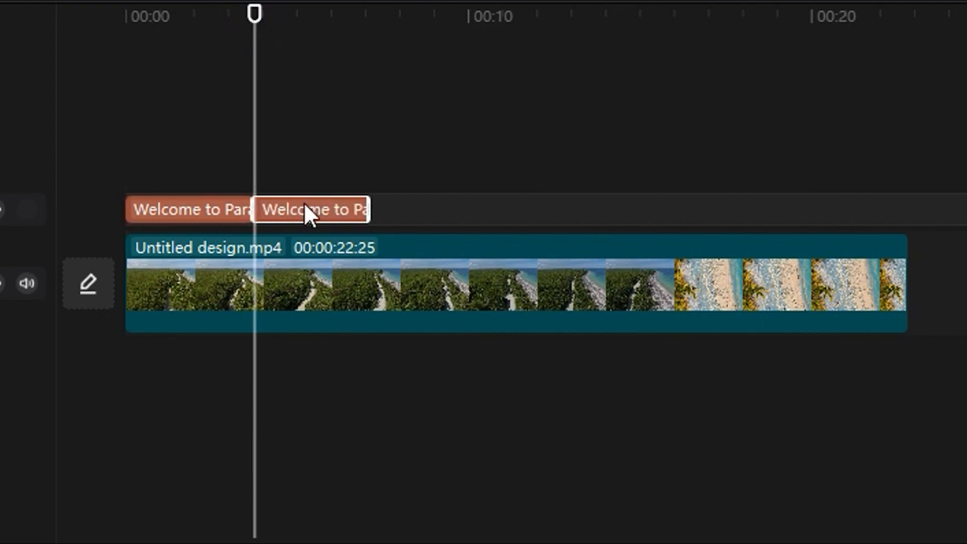
Delete the second part of the split text clip and shorten the remaining part to about 3.3 seconds.
{"action": "left_click_drag", "start_coordinate": [315, 203], "coordinate": [365, 208]}
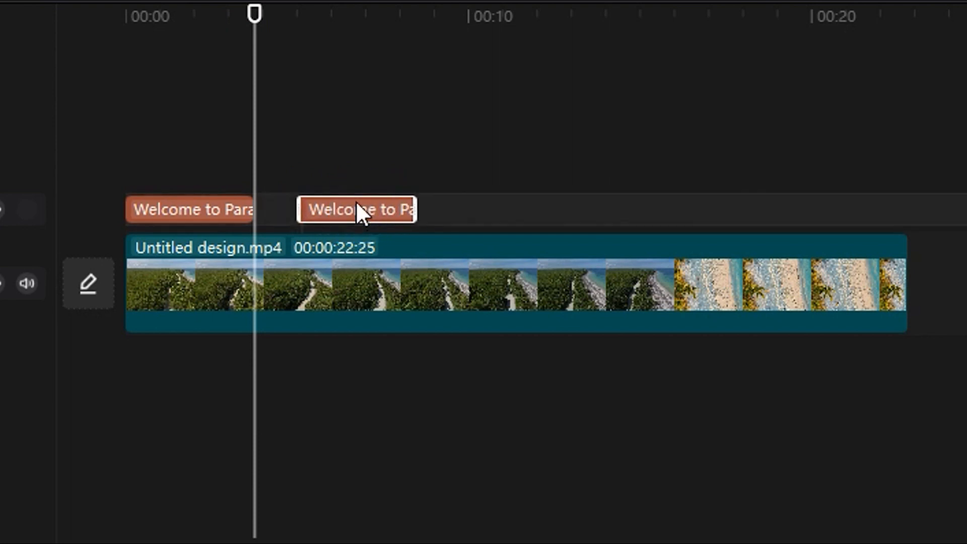
{"action": "key", "text": "Delete"}
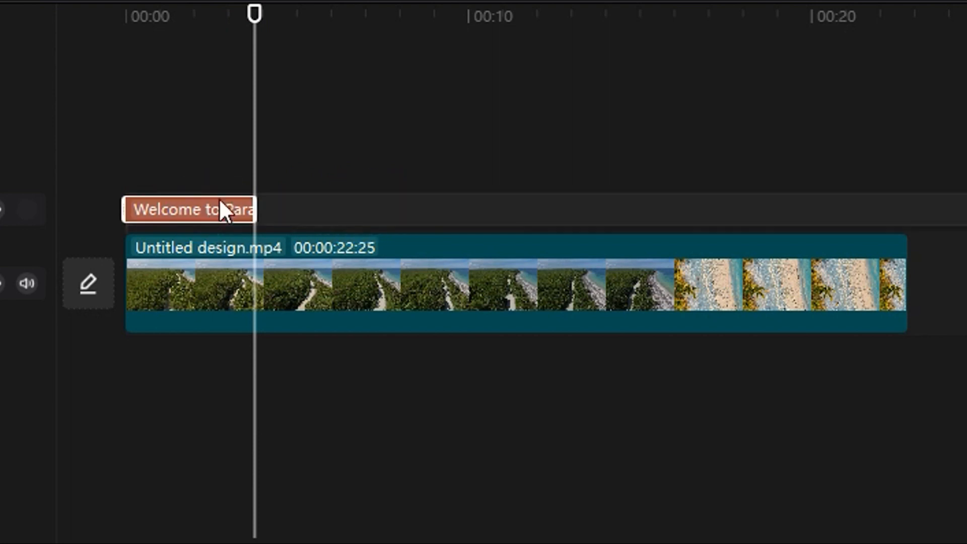
{"action": "left_click", "coordinate": [246, 206]}
{"action": "left_click_drag", "start_coordinate": [246, 207], "coordinate": [238, 207]}
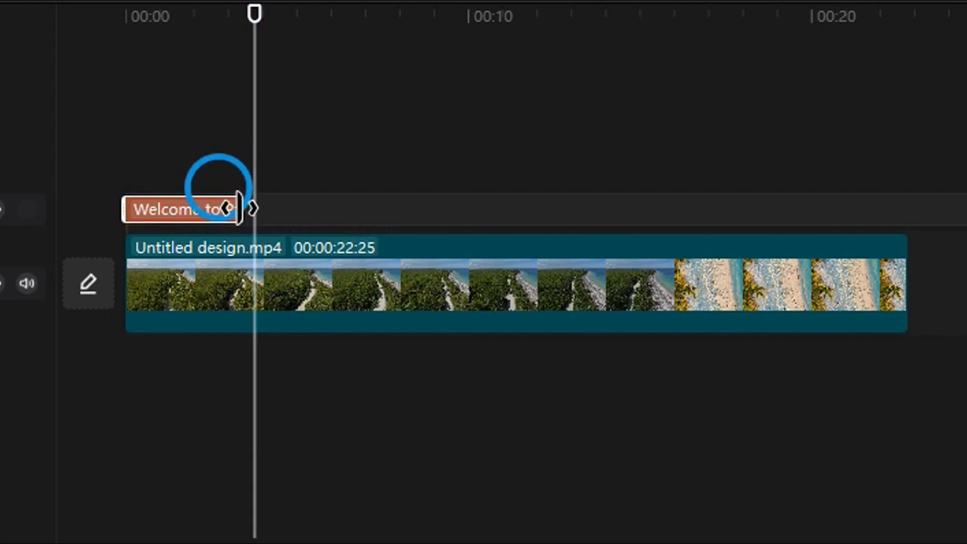
Preview the title at 00:00:01:17, then download the Evangel font and apply it to the text.
{"action": "left_click", "coordinate": [180, 20]}
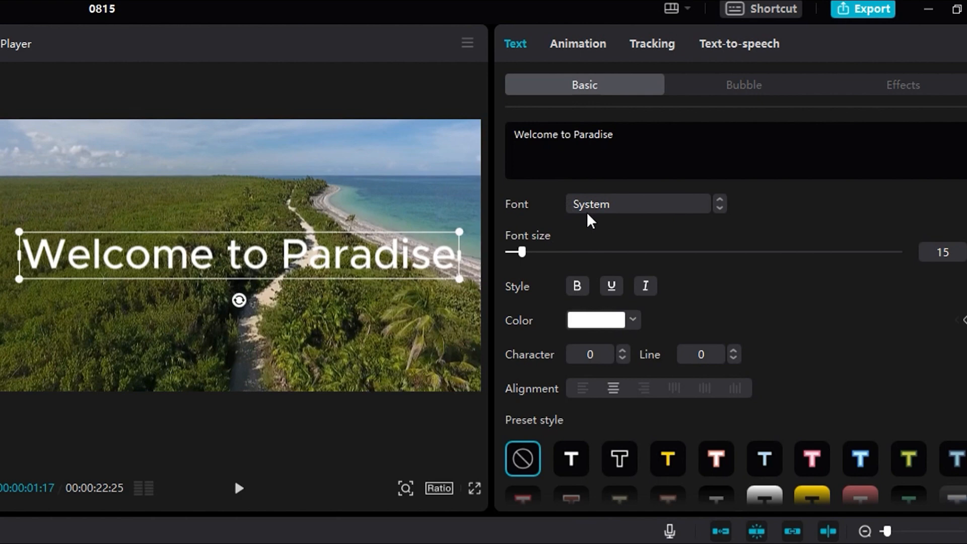
{"action": "left_click", "coordinate": [683, 209]}
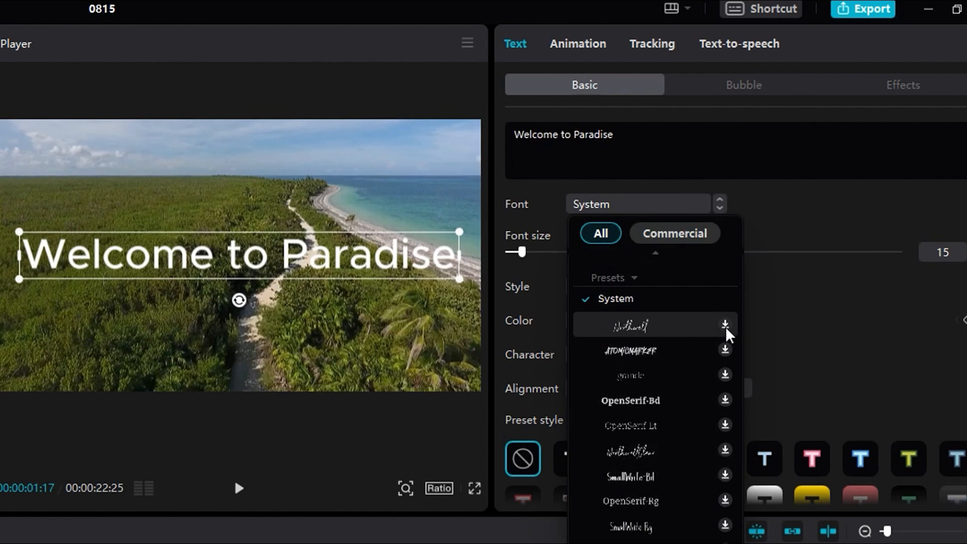
{"action": "scroll", "coordinate": [688, 513], "scroll_direction": "down", "scroll_amount": 3}
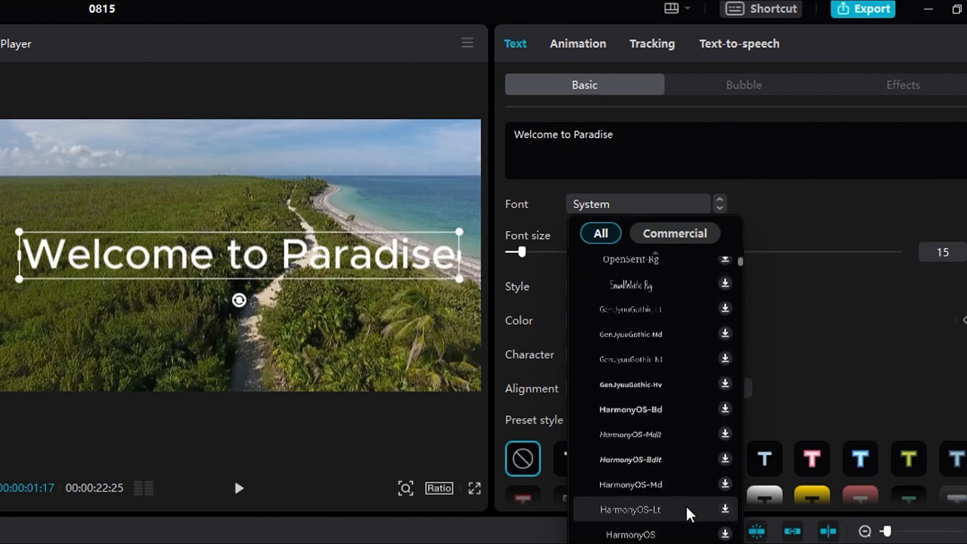
{"action": "scroll", "coordinate": [687, 512], "scroll_direction": "down", "scroll_amount": 10}
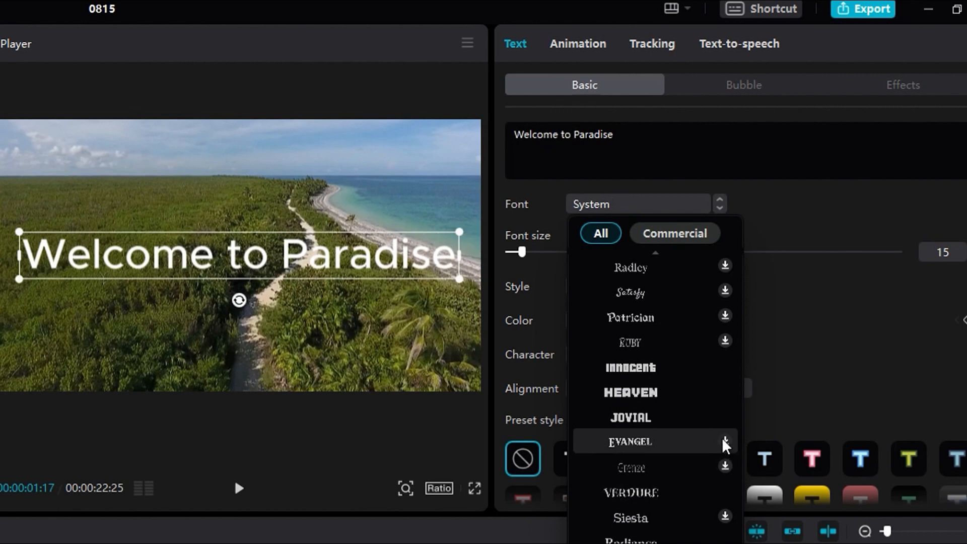
{"action": "left_click", "coordinate": [725, 442]}
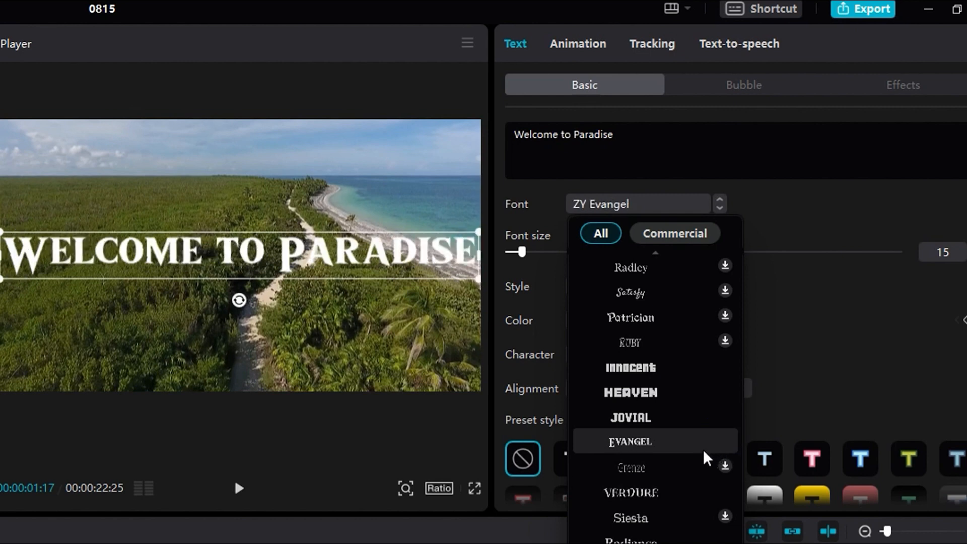
{"action": "left_click", "coordinate": [654, 444]}
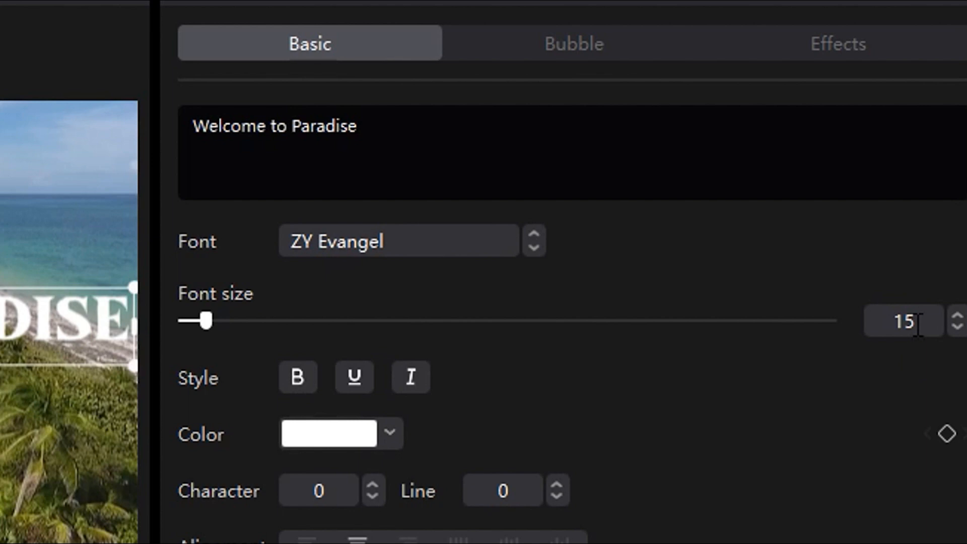
Set the title's font size to 13 and scale the text down to 94% in the preview.
{"action": "left_click", "coordinate": [940, 252]}
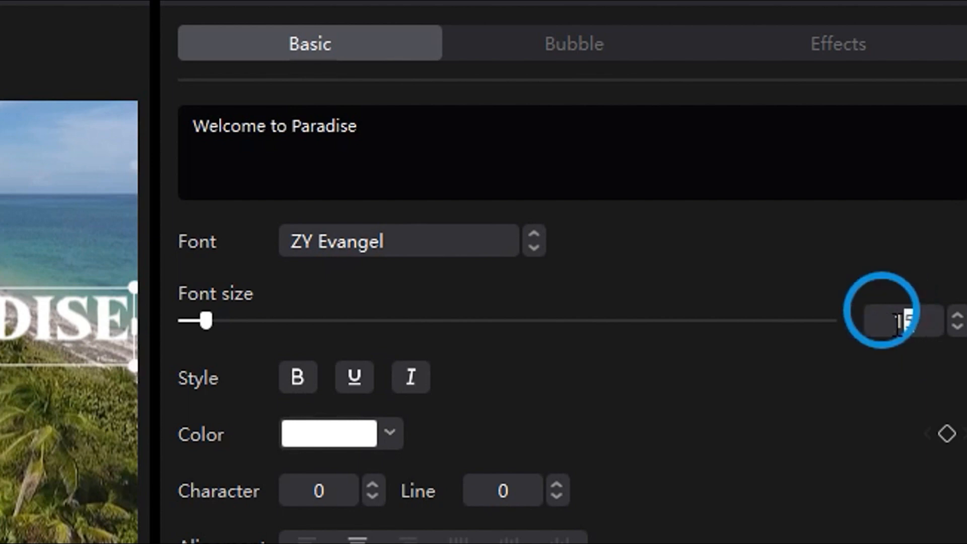
{"action": "left_click_drag", "start_coordinate": [897, 325], "coordinate": [890, 322]}
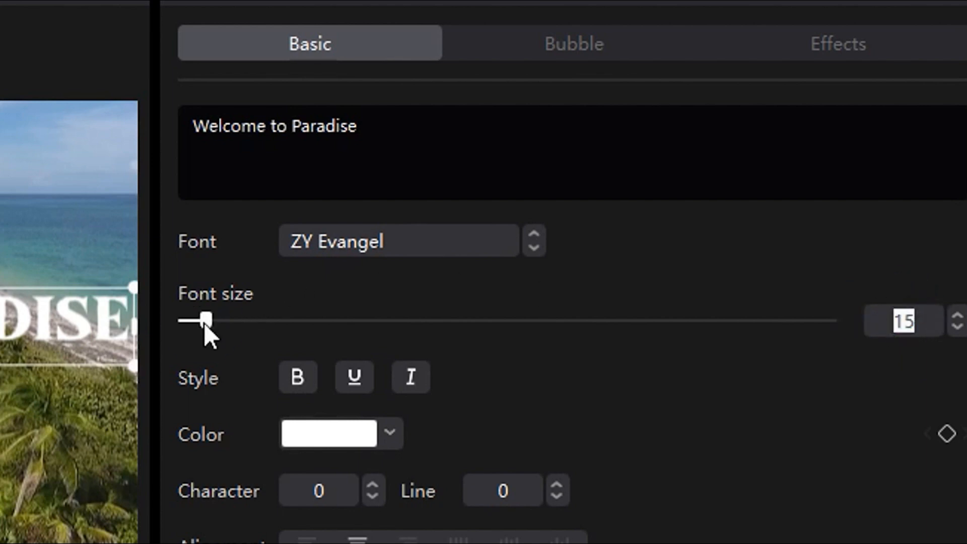
{"action": "left_click_drag", "start_coordinate": [204, 323], "coordinate": [266, 322]}
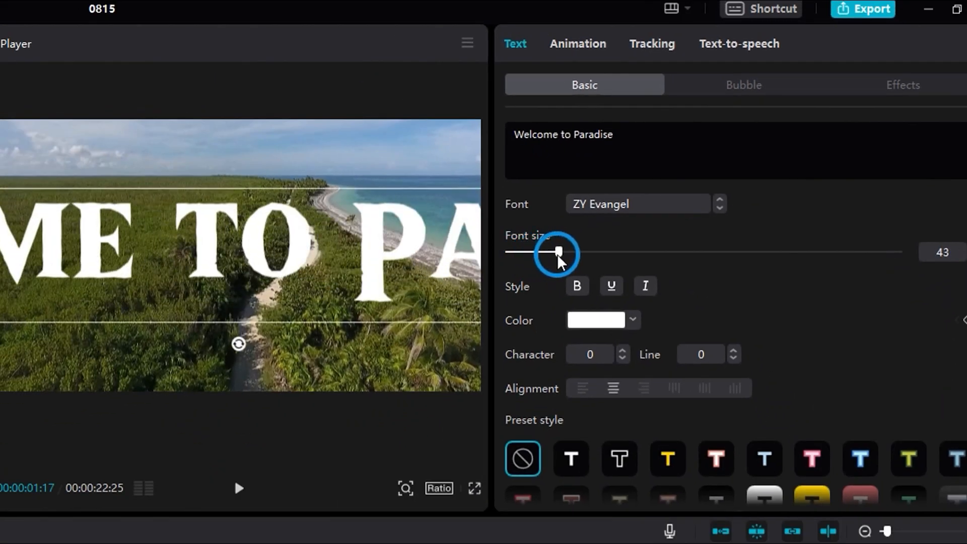
{"action": "left_click_drag", "start_coordinate": [558, 254], "coordinate": [519, 257]}
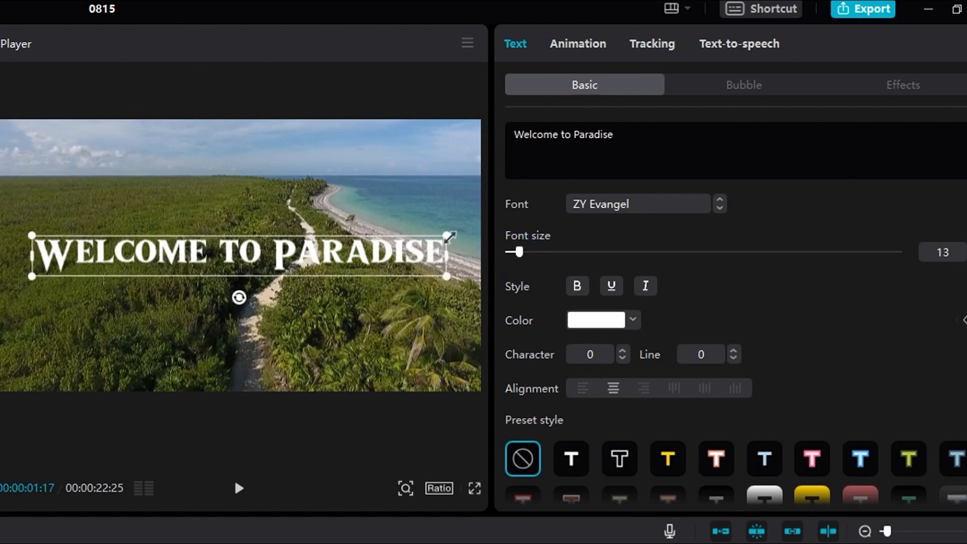
{"action": "mouse_move", "coordinate": [451, 230]}
{"action": "left_mouse_down"}
{"action": "mouse_move", "coordinate": [474, 221]}
{"action": "mouse_move", "coordinate": [400, 244]}
{"action": "mouse_move", "coordinate": [428, 234]}
{"action": "mouse_move", "coordinate": [418, 258]}
{"action": "mouse_move", "coordinate": [371, 243]}
{"action": "mouse_move", "coordinate": [406, 237]}
{"action": "mouse_move", "coordinate": [371, 249]}
{"action": "mouse_move", "coordinate": [435, 236]}
{"action": "left_mouse_up"}
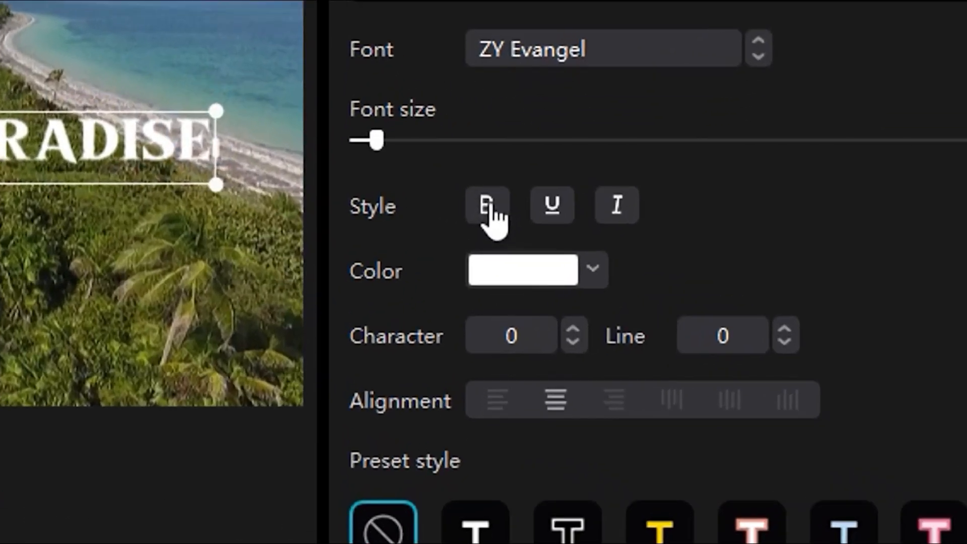
Make the title bold, trying out underline and italic but leaving both switched off.
{"action": "left_click", "coordinate": [577, 286]}
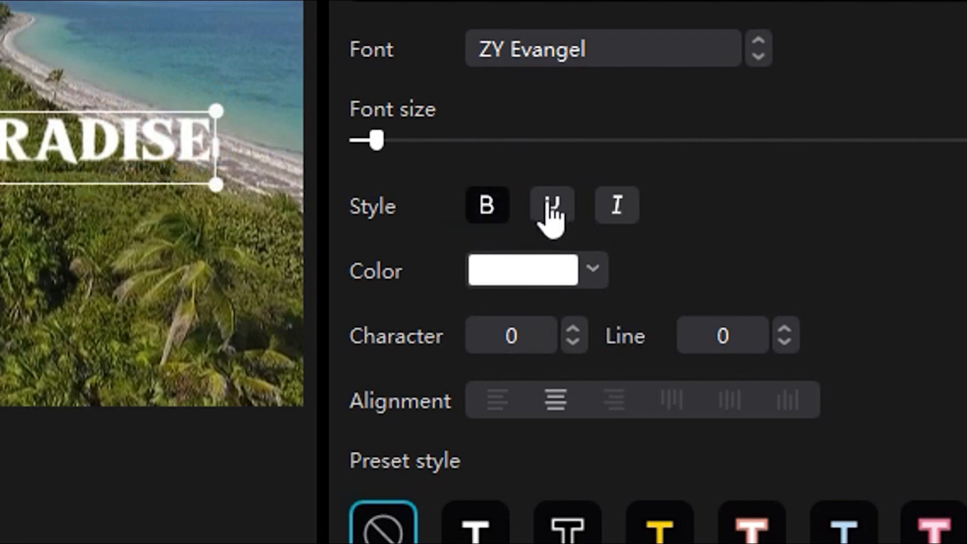
{"action": "left_click", "coordinate": [551, 202]}
{"action": "left_click", "coordinate": [550, 200]}
{"action": "left_click", "coordinate": [619, 204]}
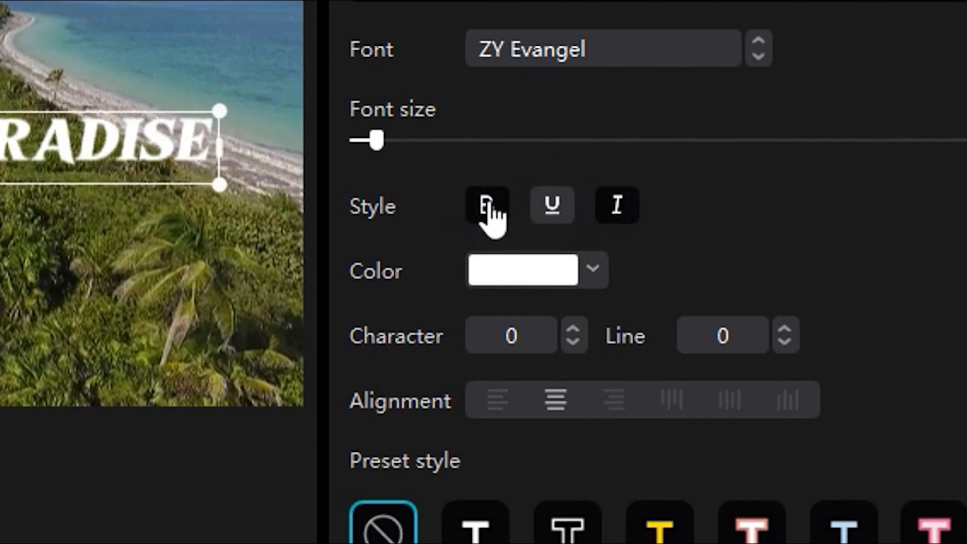
{"action": "left_click", "coordinate": [619, 204]}
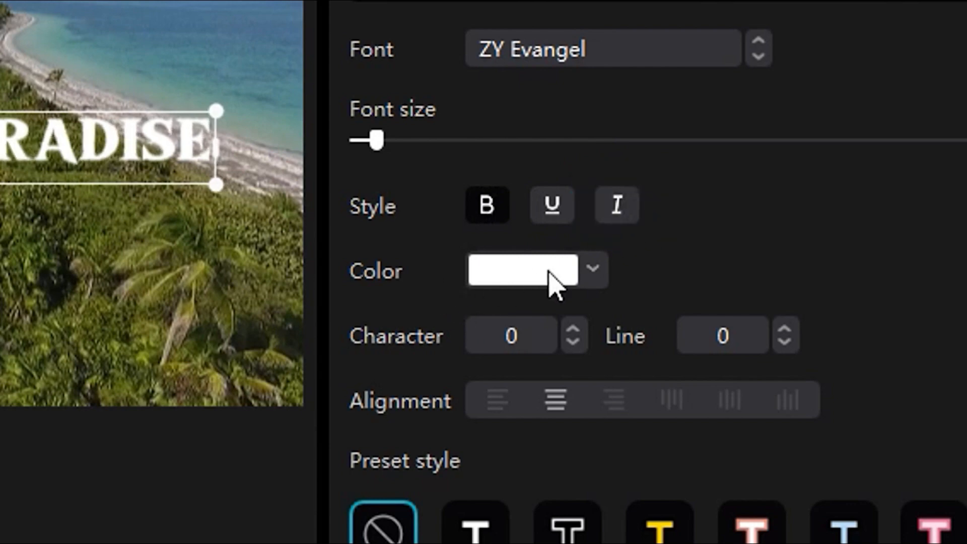
Change the title's text color to yellow, hex FFDE00.
{"action": "left_click", "coordinate": [602, 267]}
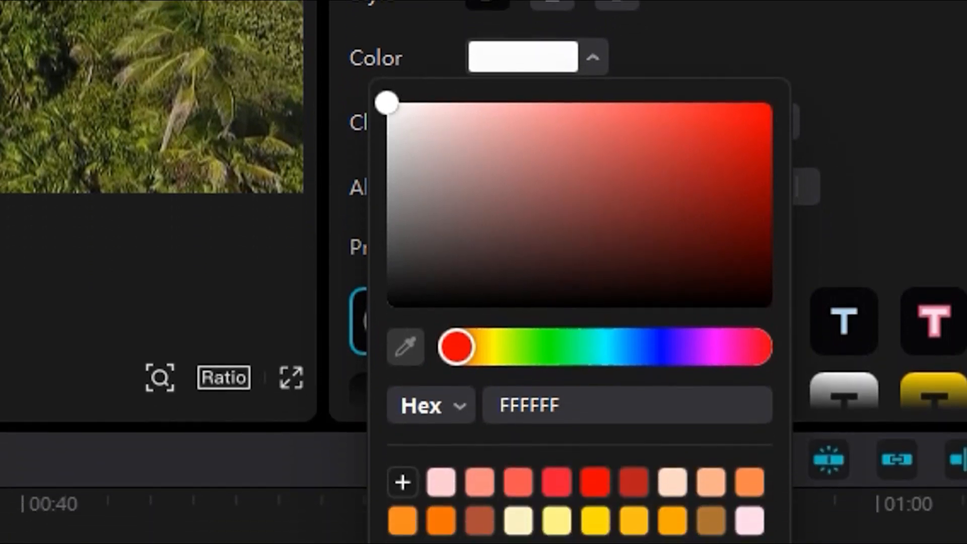
{"action": "left_click", "coordinate": [712, 492]}
{"action": "left_click", "coordinate": [593, 420]}
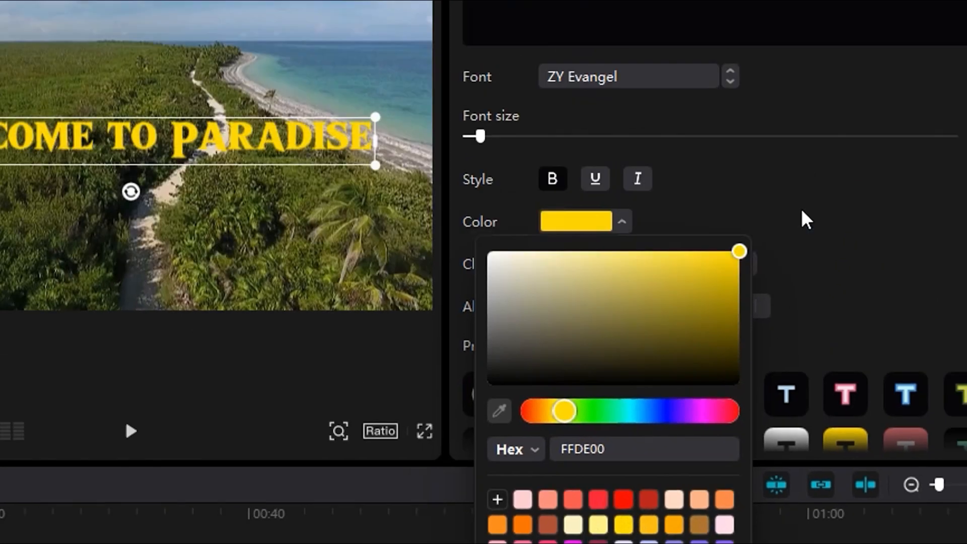
{"action": "left_click", "coordinate": [800, 218]}
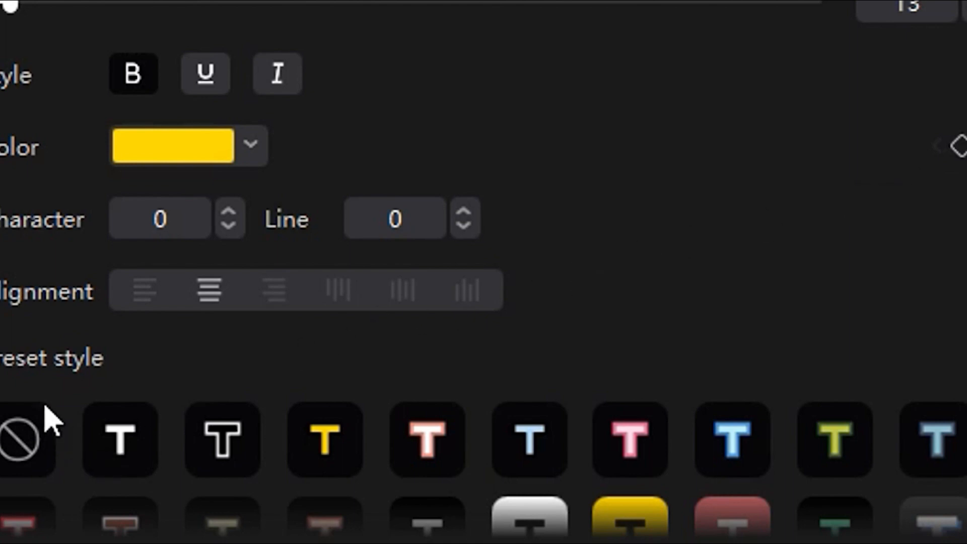
Show all preset styles and try several on the title, ending with the black letters with a green shadow.
{"action": "scroll", "coordinate": [234, 345], "scroll_direction": "down", "scroll_amount": 4}
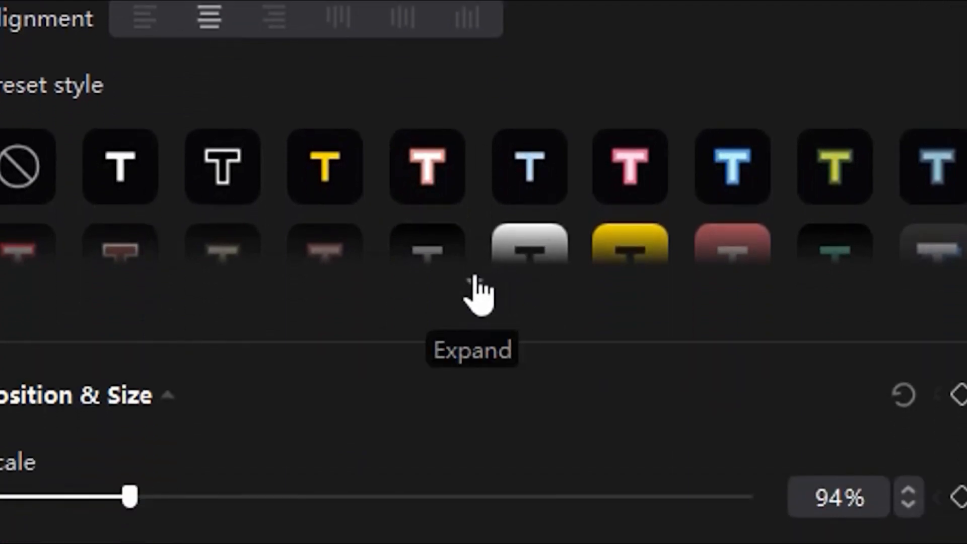
{"action": "left_click", "coordinate": [475, 279]}
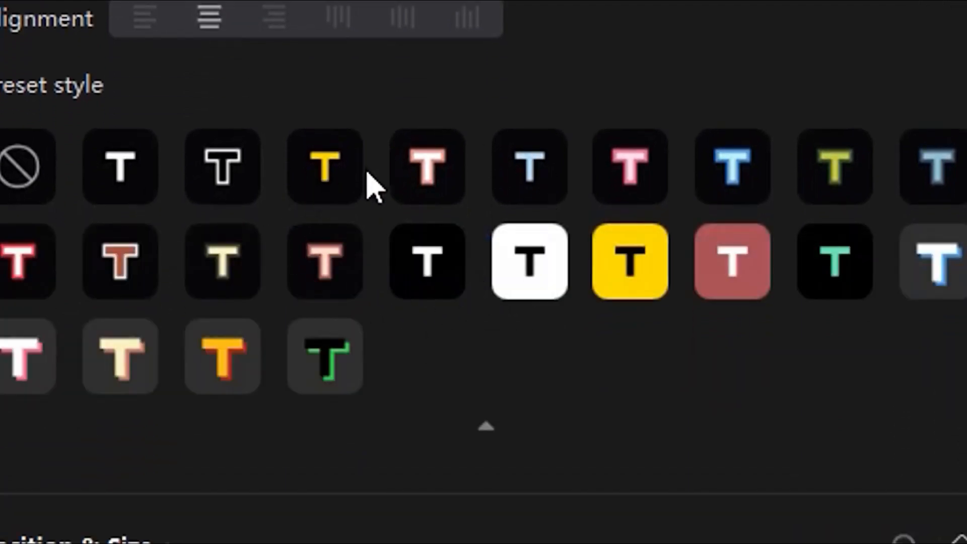
{"action": "left_click", "coordinate": [237, 184]}
{"action": "left_click", "coordinate": [331, 186]}
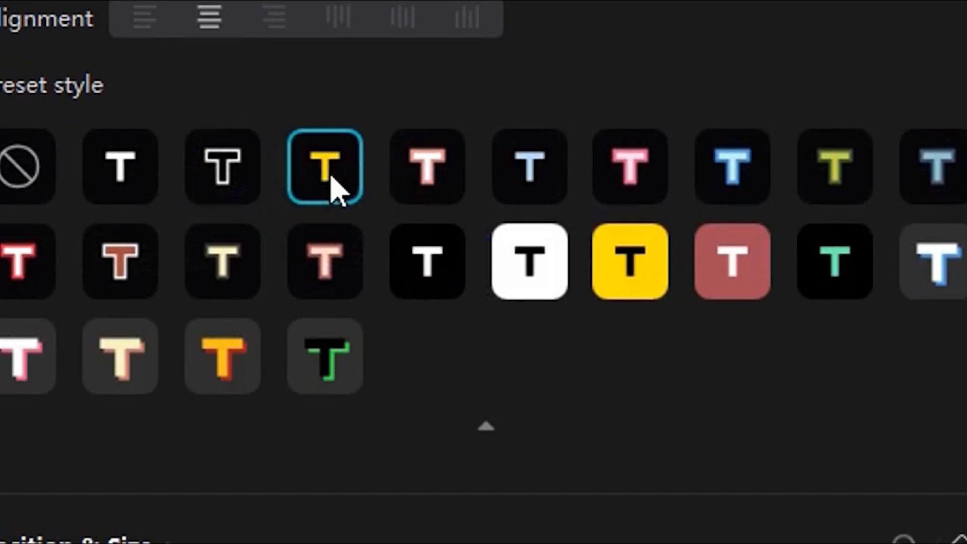
{"action": "left_click", "coordinate": [524, 183]}
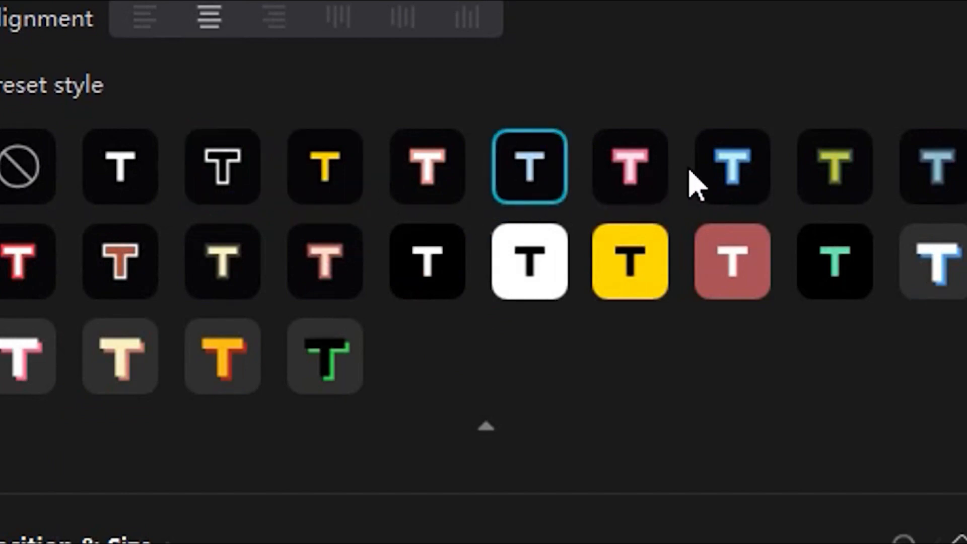
{"action": "left_click", "coordinate": [737, 181]}
{"action": "left_click", "coordinate": [833, 184]}
{"action": "left_click", "coordinate": [923, 185]}
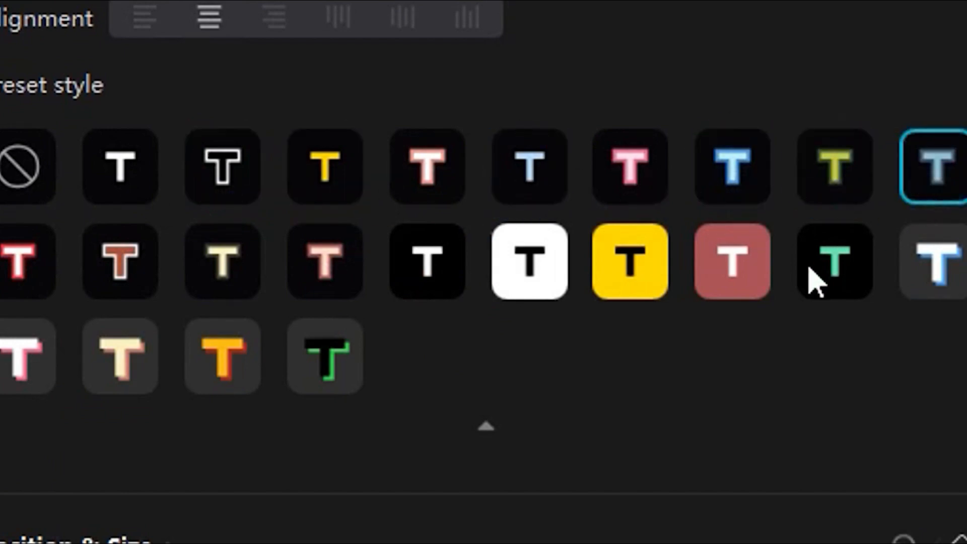
{"action": "left_click", "coordinate": [345, 266]}
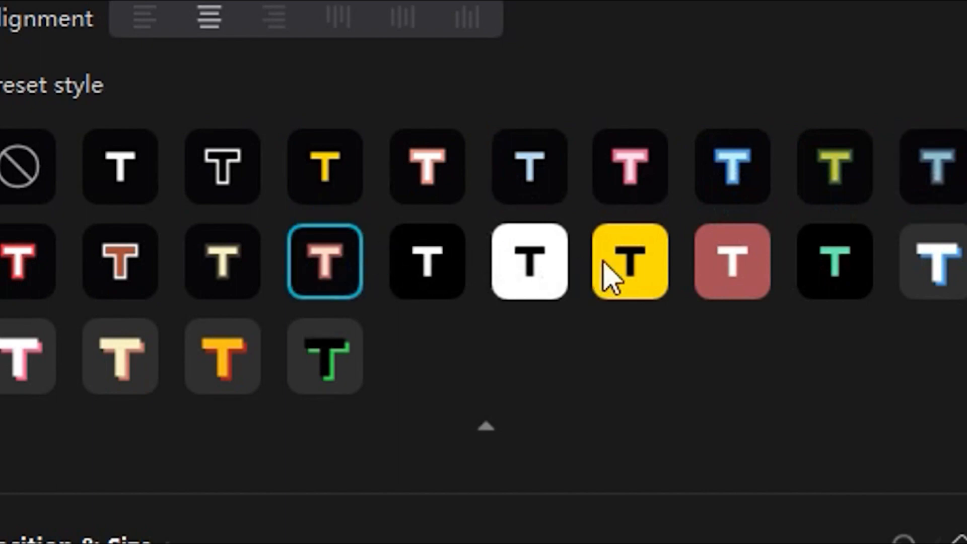
{"action": "left_click", "coordinate": [645, 279]}
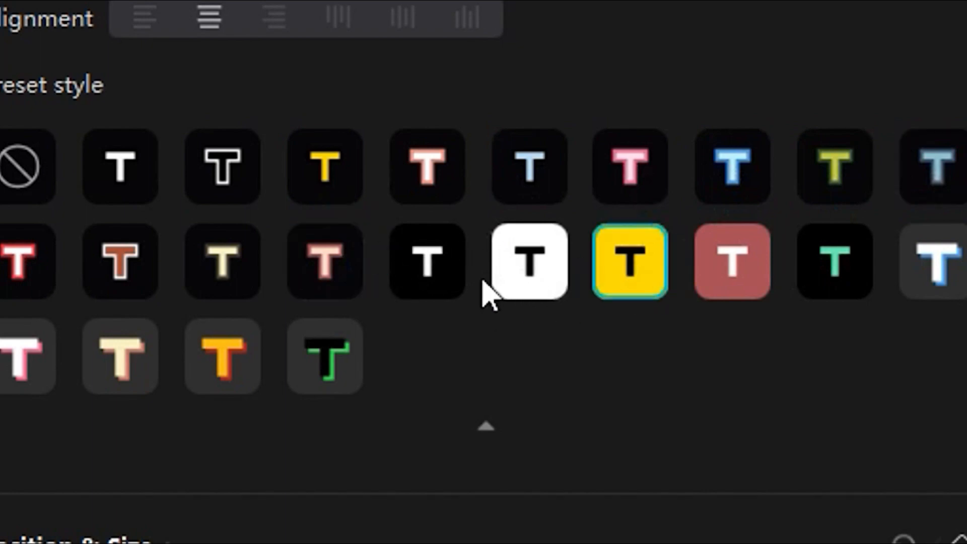
{"action": "left_click", "coordinate": [328, 370]}
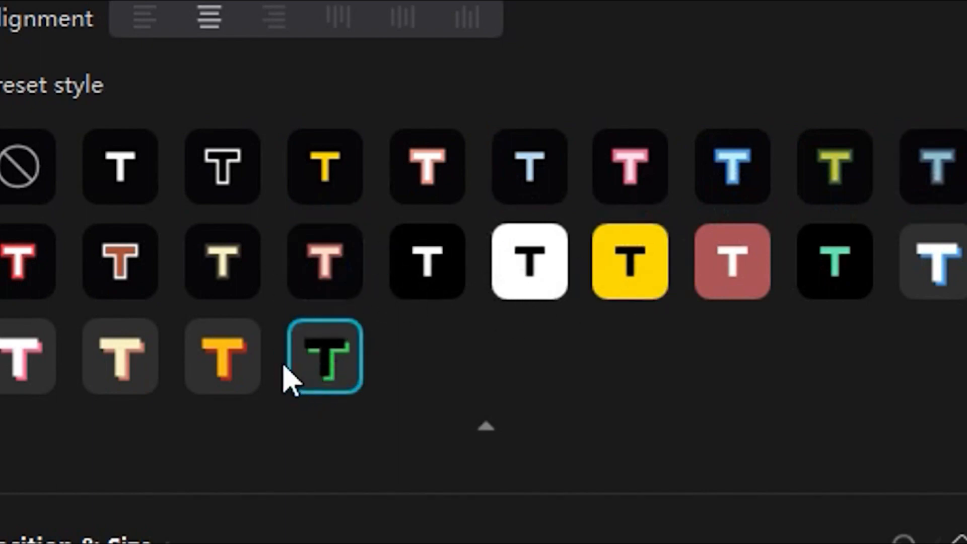
Try a few more preset styles on the title, ending with the yellow letters with a black outline.
{"action": "left_click", "coordinate": [222, 365]}
{"action": "left_click", "coordinate": [153, 355]}
{"action": "left_click", "coordinate": [356, 232]}
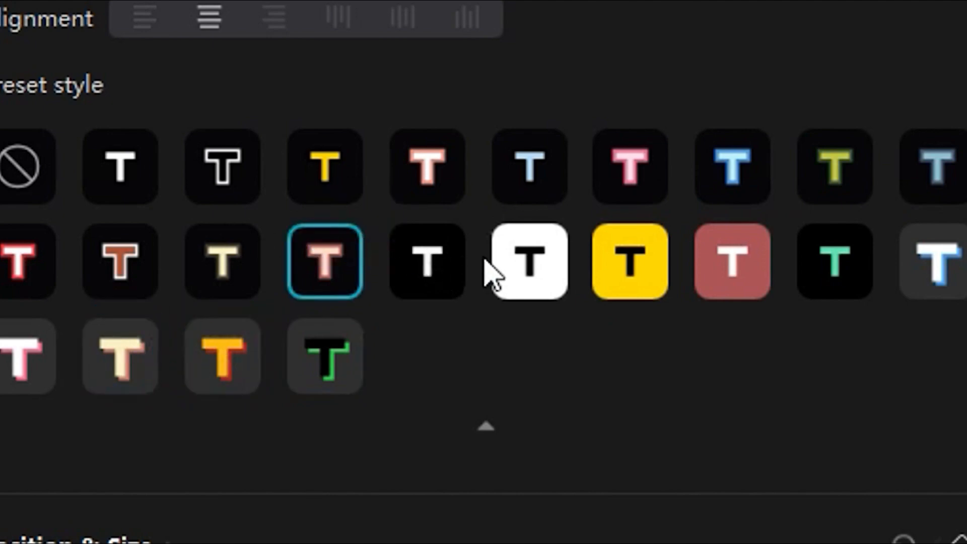
{"action": "left_click", "coordinate": [350, 188]}
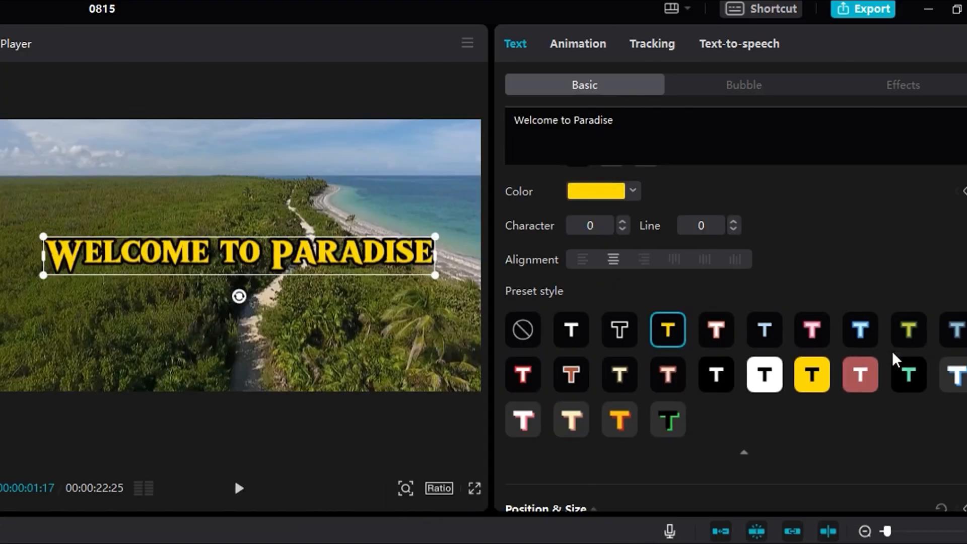
Examine the title's Position & Size and Blend settings, trying the opacity but leaving it at 100%.
{"action": "scroll", "coordinate": [876, 358], "scroll_direction": "down", "scroll_amount": 5}
{"action": "scroll", "coordinate": [822, 355], "scroll_direction": "up", "scroll_amount": 6}
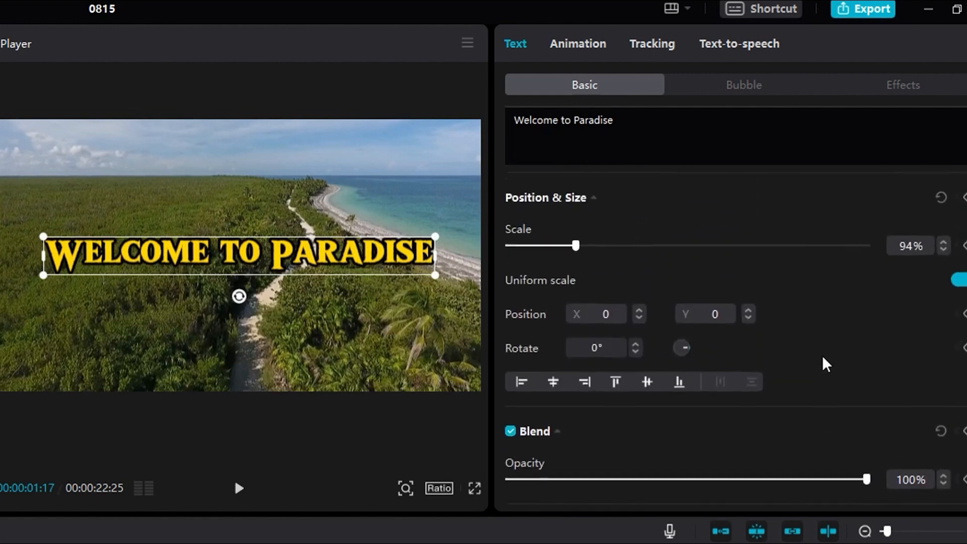
{"action": "scroll", "coordinate": [776, 351], "scroll_direction": "down", "scroll_amount": 1}
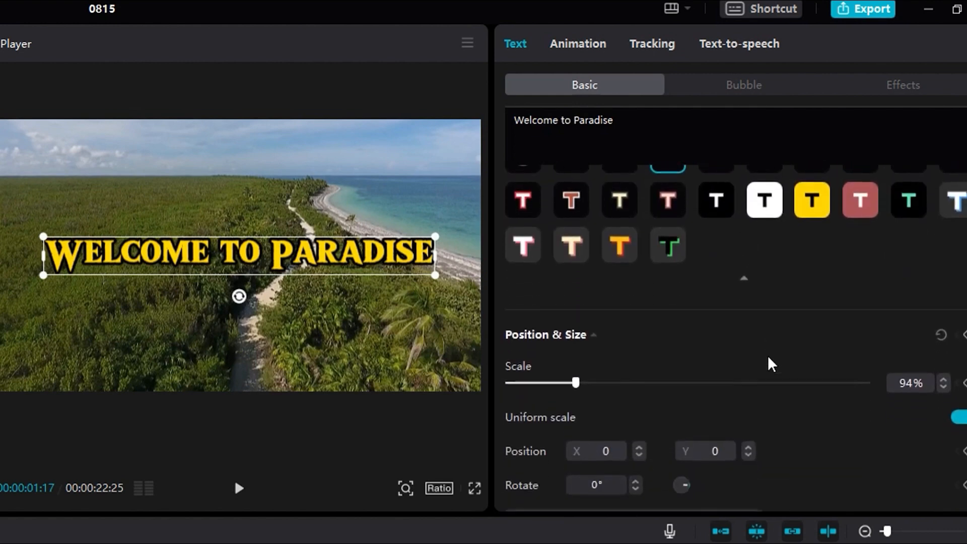
{"action": "scroll", "coordinate": [755, 408], "scroll_direction": "down", "scroll_amount": 2}
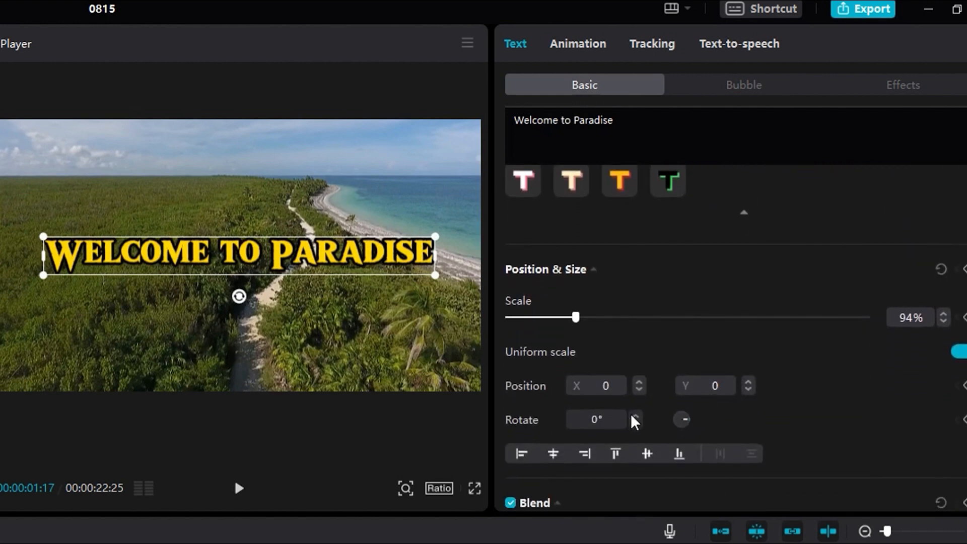
{"action": "scroll", "coordinate": [710, 367], "scroll_direction": "down", "scroll_amount": 1}
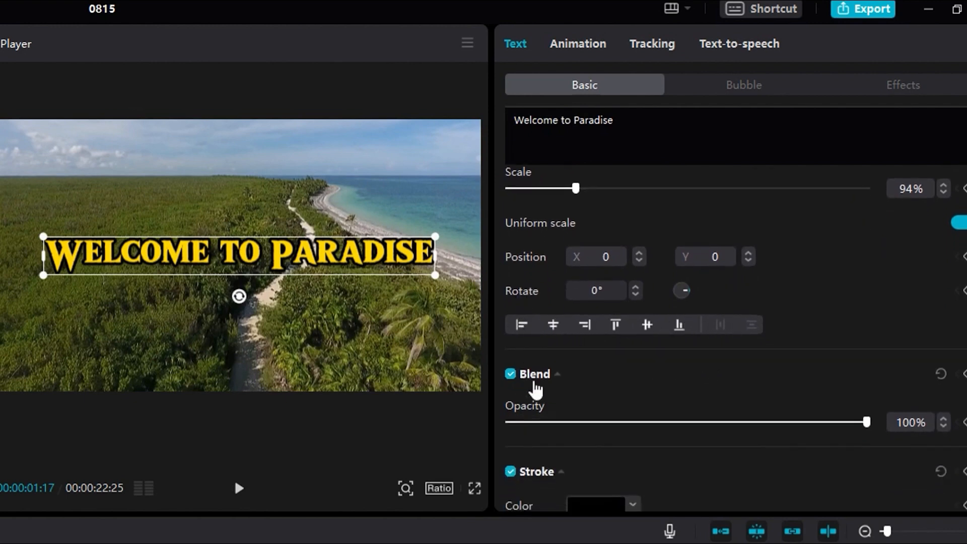
{"action": "scroll", "coordinate": [681, 383], "scroll_direction": "down", "scroll_amount": 1}
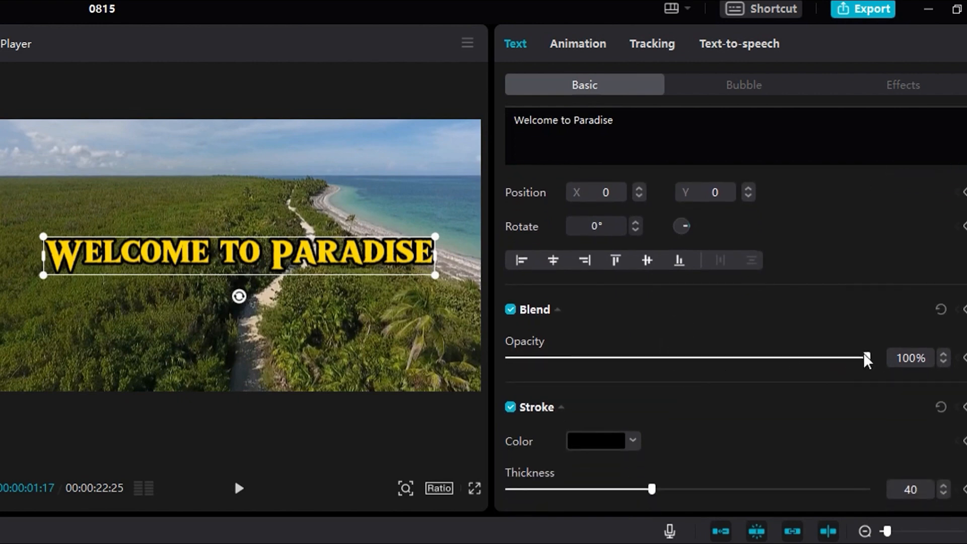
{"action": "left_click_drag", "start_coordinate": [865, 358], "coordinate": [869, 378]}
{"action": "scroll", "coordinate": [696, 434], "scroll_direction": "down", "scroll_amount": 1}
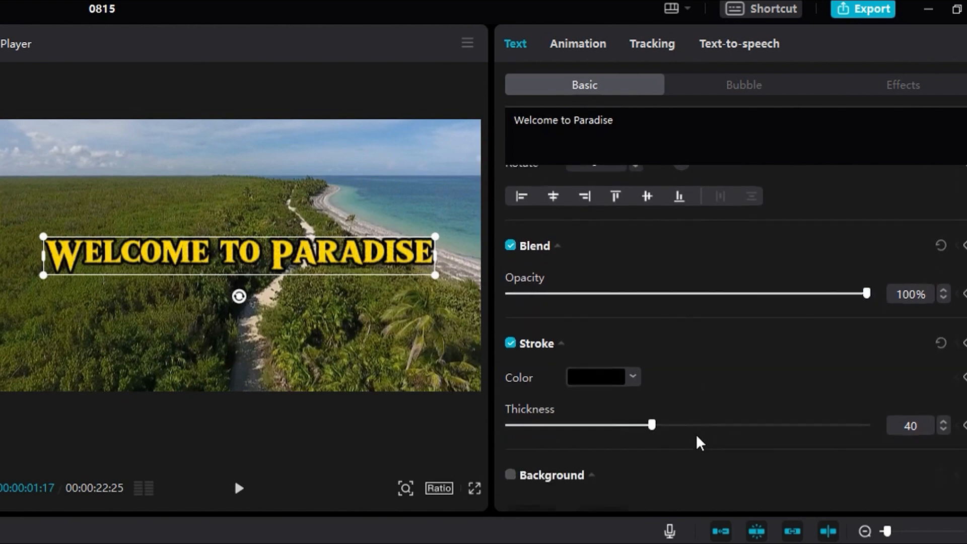
Try several stroke colors on the title, including AB4A37, FFD9C6, 901E4B, FE00FF and FFCDD2.
{"action": "scroll", "coordinate": [696, 434], "scroll_direction": "down", "scroll_amount": 1}
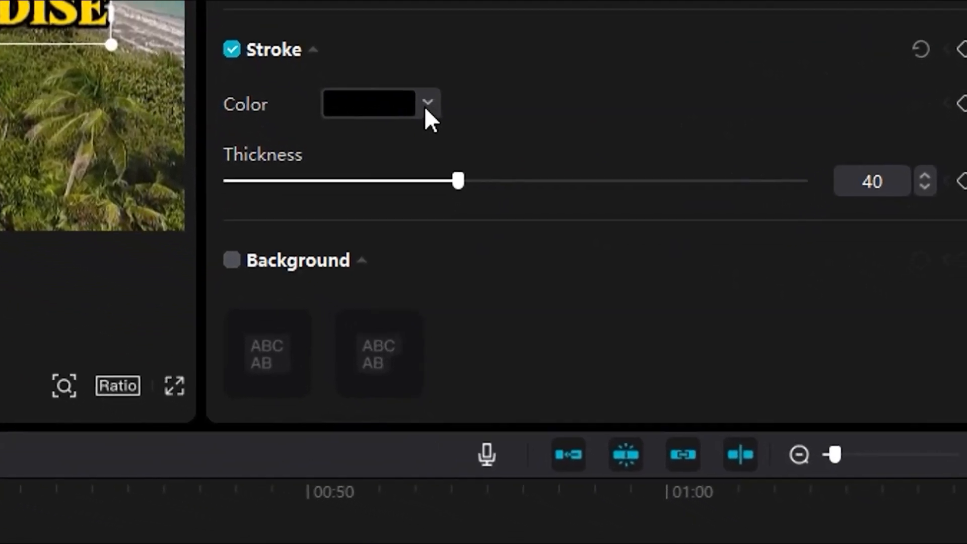
{"action": "left_click", "coordinate": [427, 104]}
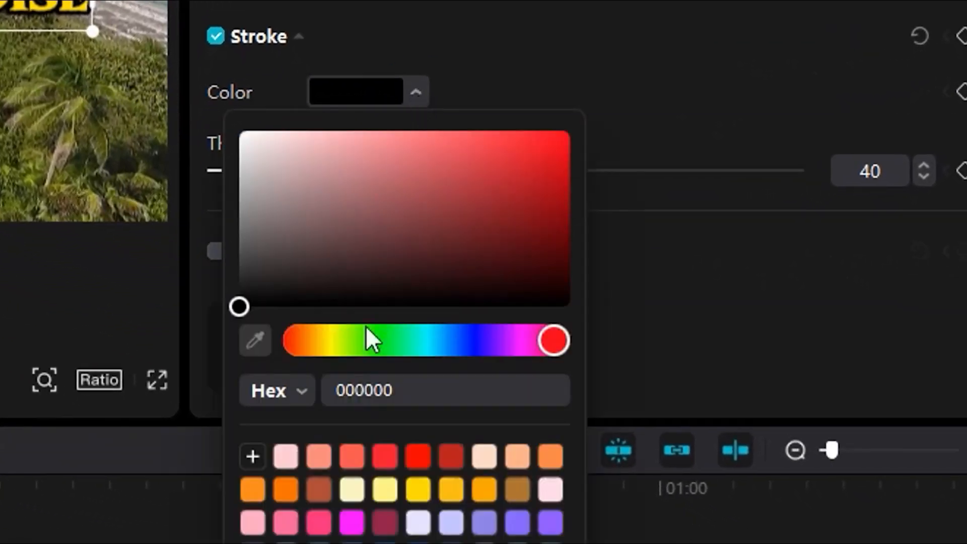
{"action": "left_click", "coordinate": [318, 489]}
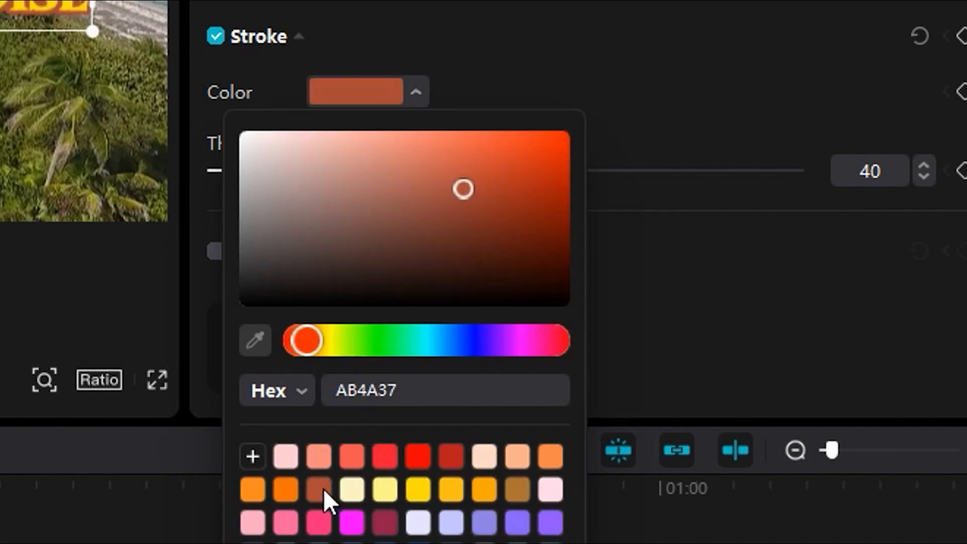
{"action": "left_click", "coordinate": [476, 463]}
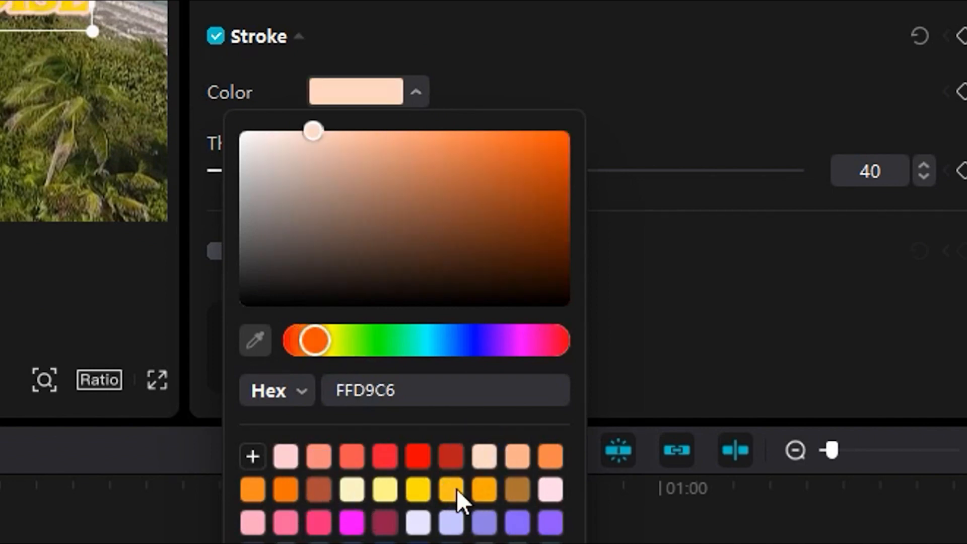
{"action": "left_click", "coordinate": [389, 527]}
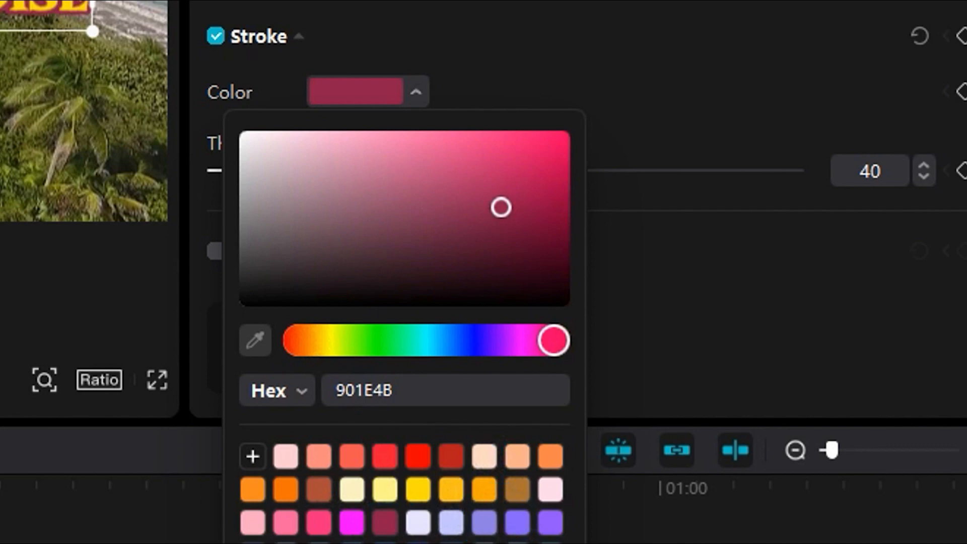
{"action": "left_click", "coordinate": [355, 524]}
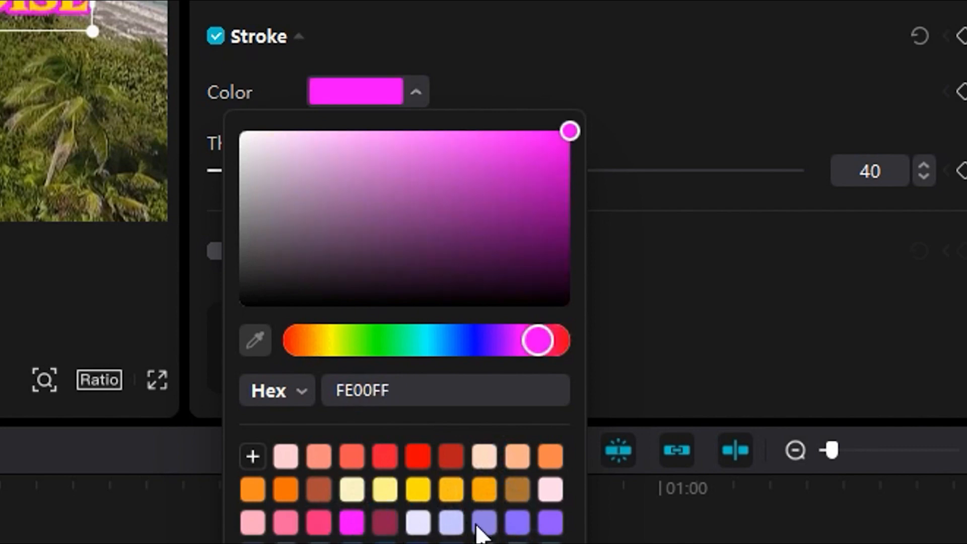
{"action": "left_click", "coordinate": [516, 524]}
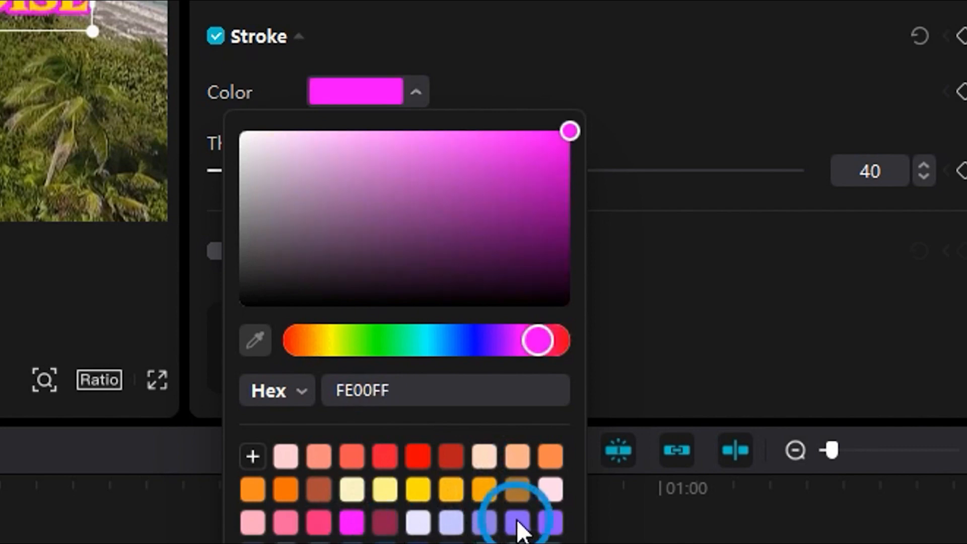
{"action": "left_click", "coordinate": [295, 461]}
{"action": "scroll", "coordinate": [373, 529], "scroll_direction": "down", "scroll_amount": 5}
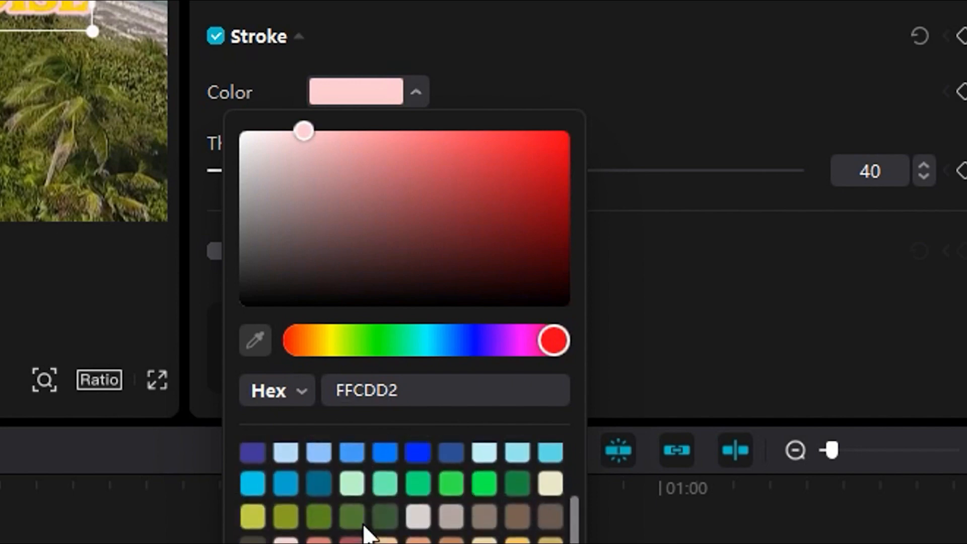
{"action": "scroll", "coordinate": [373, 504], "scroll_direction": "up", "scroll_amount": 5}
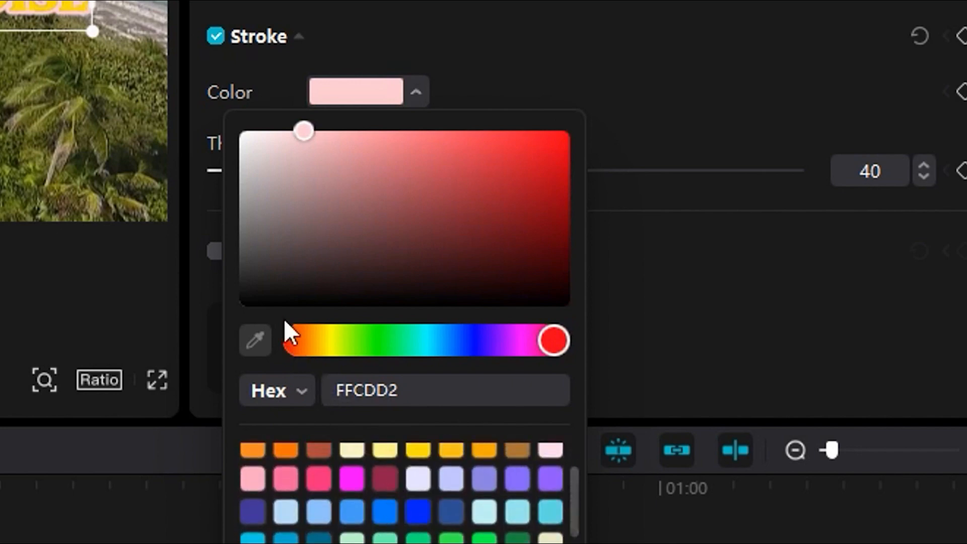
Set the title's stroke color back to black.
{"action": "left_click", "coordinate": [400, 270]}
{"action": "left_click_drag", "start_coordinate": [413, 272], "coordinate": [255, 315]}
{"action": "left_click", "coordinate": [773, 278]}
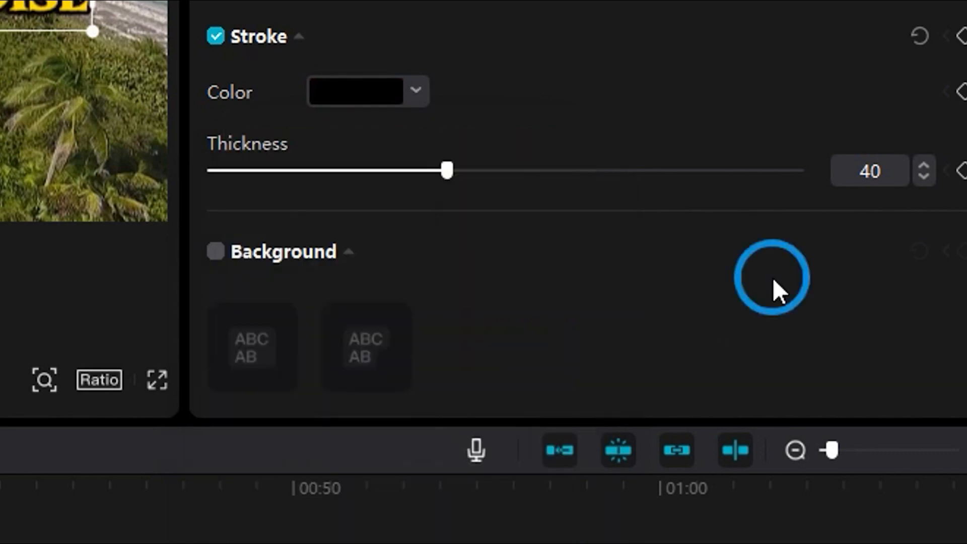
Turn on the title's black background and lower the background opacity to 19%.
{"action": "scroll", "coordinate": [297, 292], "scroll_direction": "down", "scroll_amount": 2}
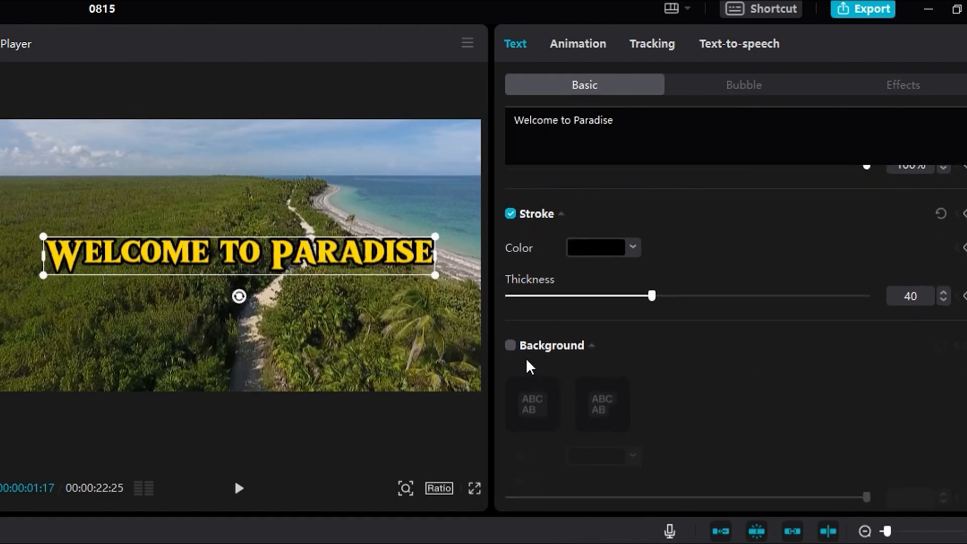
{"action": "left_click", "coordinate": [510, 347]}
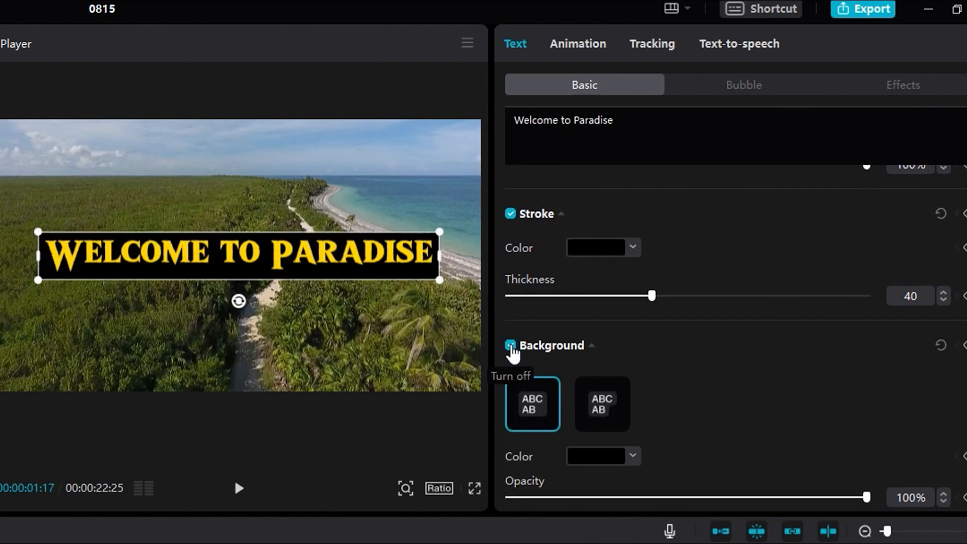
{"action": "scroll", "coordinate": [757, 427], "scroll_direction": "down", "scroll_amount": 1}
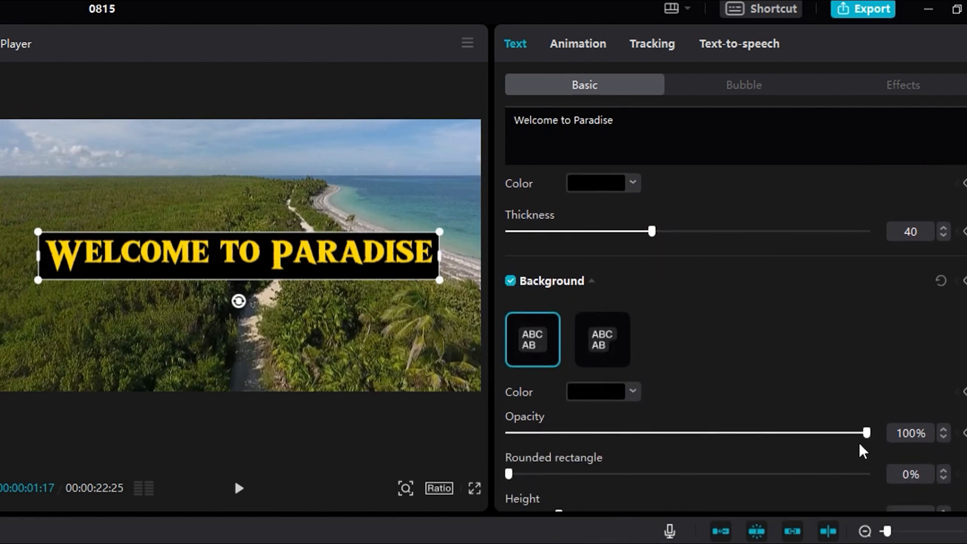
{"action": "left_click_drag", "start_coordinate": [860, 434], "coordinate": [573, 449]}
{"action": "scroll", "coordinate": [703, 352], "scroll_direction": "down", "scroll_amount": 3}
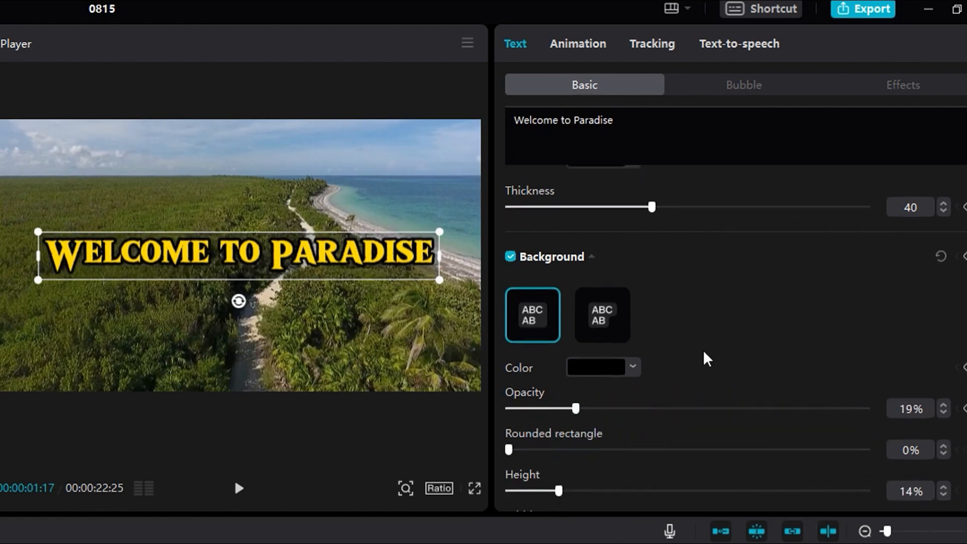
Look through the title's background size and offset options and its glow and shadow settings.
{"action": "scroll", "coordinate": [685, 353], "scroll_direction": "down", "scroll_amount": 4}
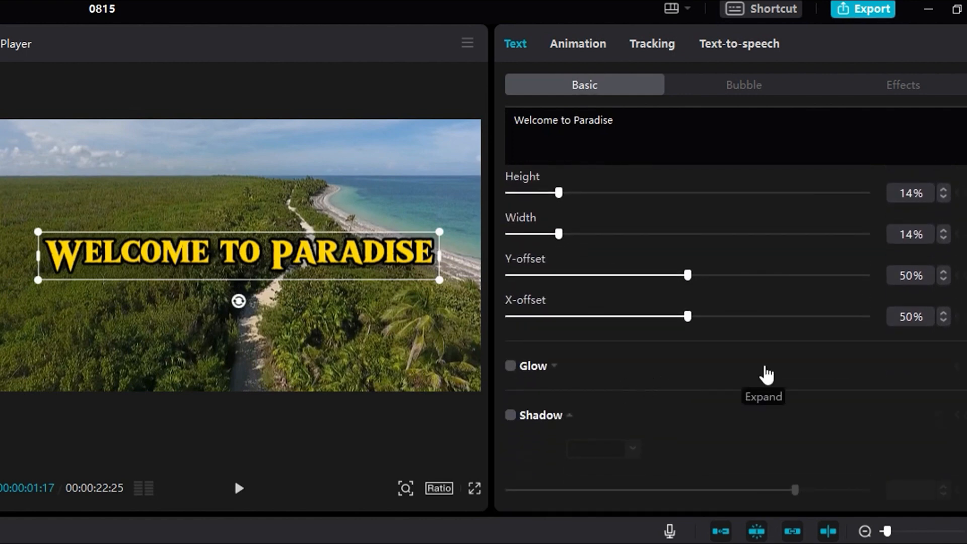
{"action": "scroll", "coordinate": [725, 418], "scroll_direction": "down", "scroll_amount": 3}
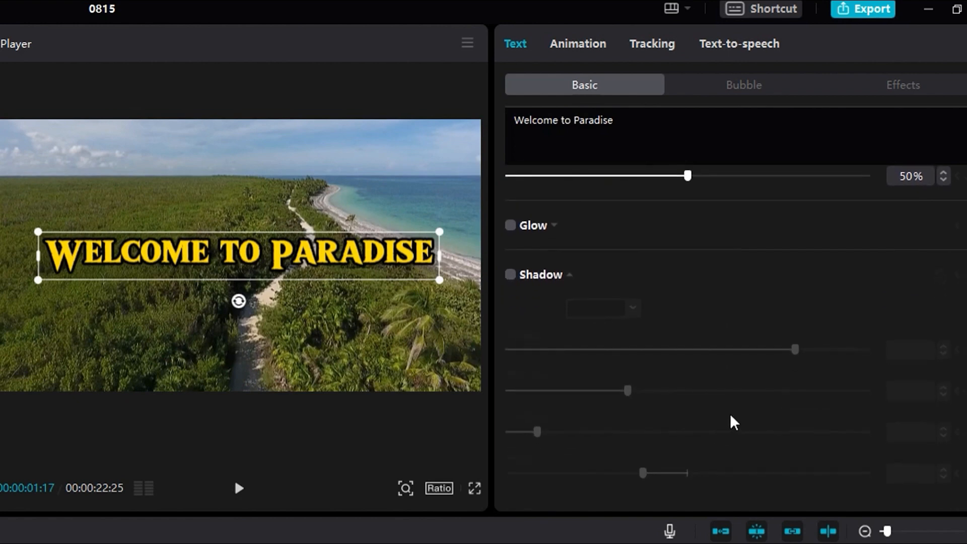
{"action": "scroll", "coordinate": [740, 408], "scroll_direction": "up", "scroll_amount": 10}
{"action": "scroll", "coordinate": [868, 320], "scroll_direction": "up", "scroll_amount": 3}
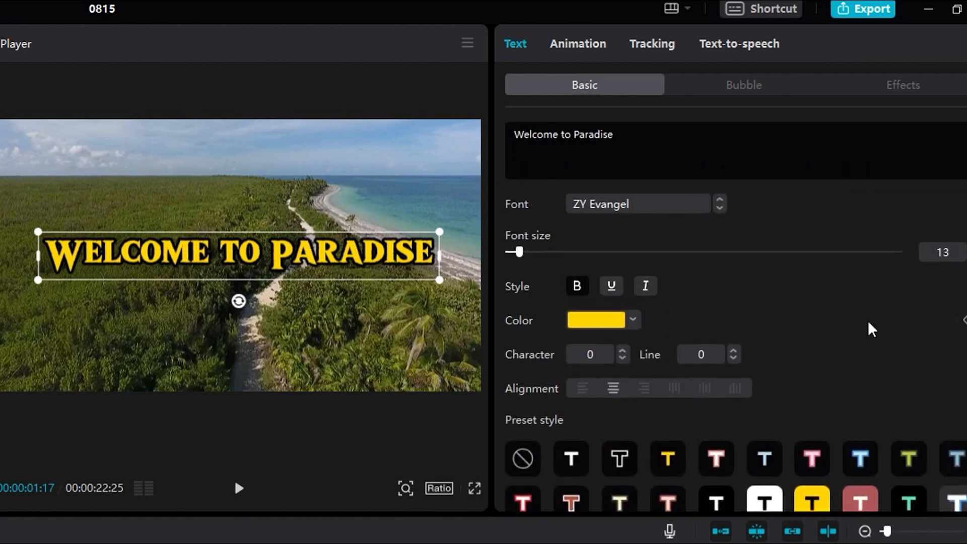
Try the blue brush-stroke, WOW starburst and star-decorated outline text bubbles on the title.
{"action": "left_click", "coordinate": [738, 87]}
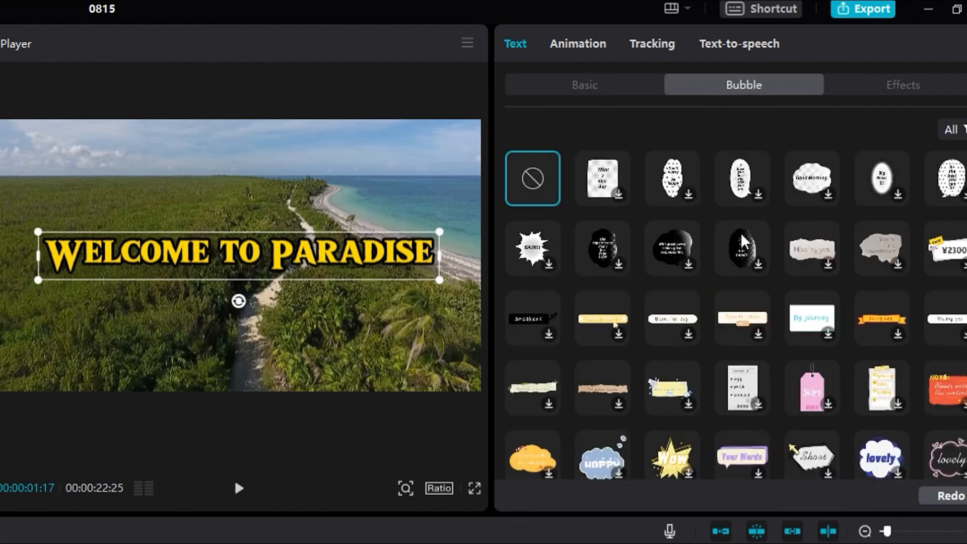
{"action": "scroll", "coordinate": [705, 317], "scroll_direction": "down", "scroll_amount": 2}
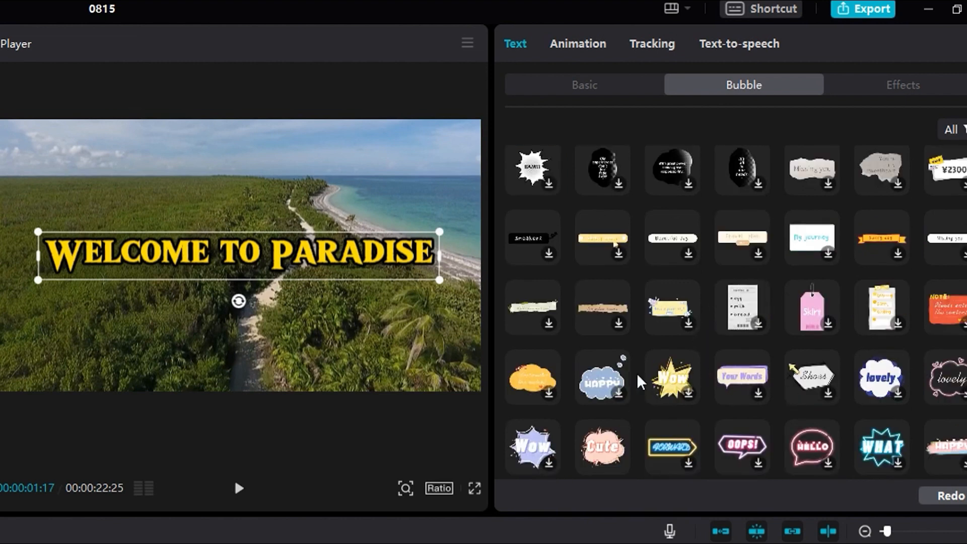
{"action": "scroll", "coordinate": [866, 297], "scroll_direction": "down", "scroll_amount": 2}
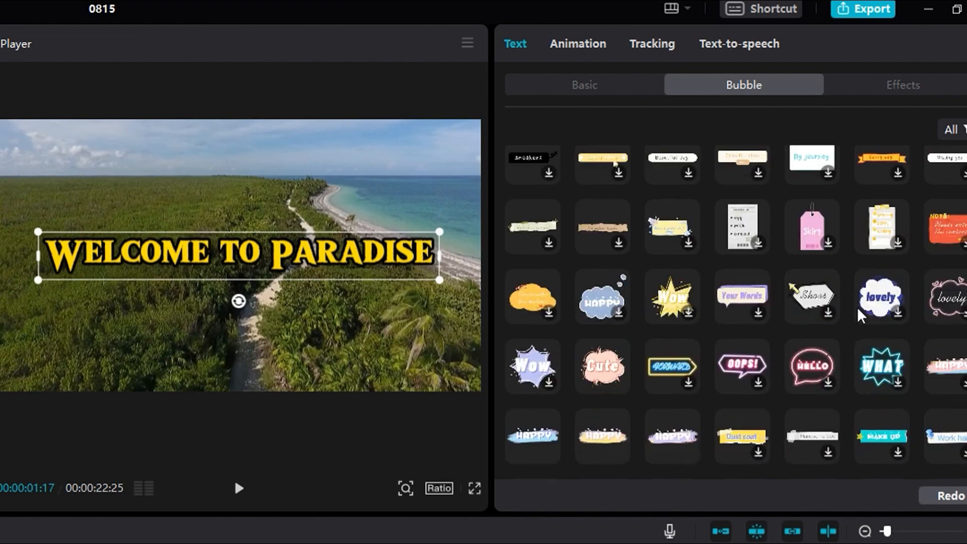
{"action": "scroll", "coordinate": [715, 348], "scroll_direction": "down", "scroll_amount": 2}
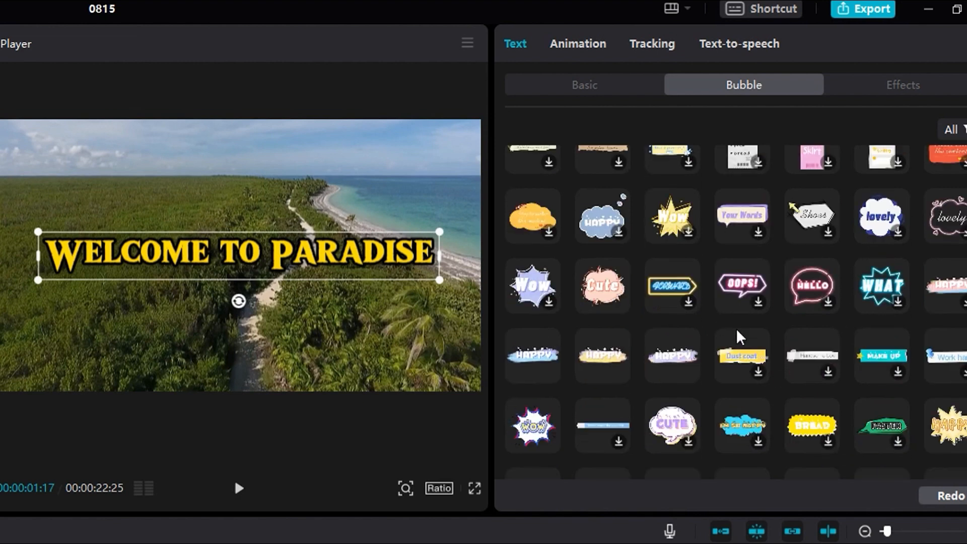
{"action": "scroll", "coordinate": [724, 358], "scroll_direction": "down", "scroll_amount": 2}
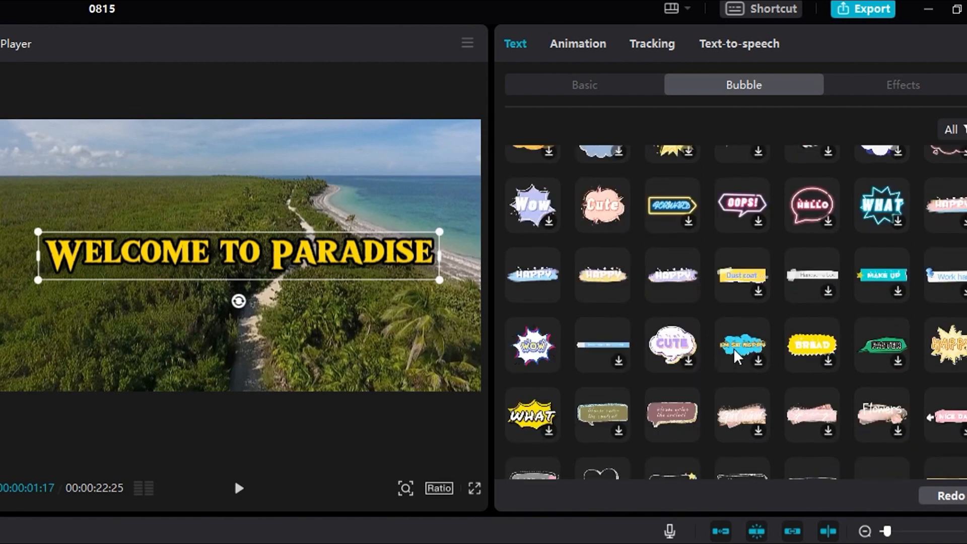
{"action": "left_click", "coordinate": [748, 350]}
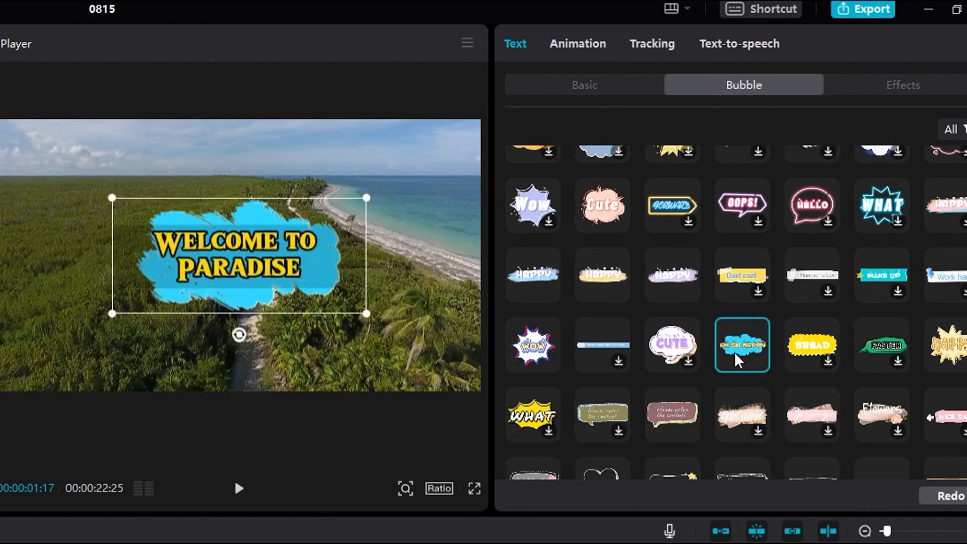
{"action": "left_click", "coordinate": [548, 339]}
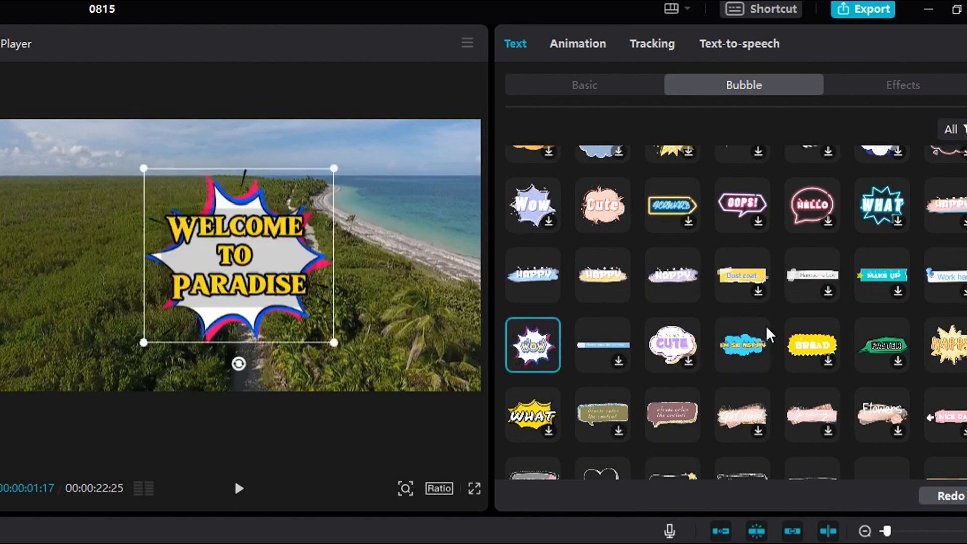
{"action": "scroll", "coordinate": [735, 343], "scroll_direction": "down", "scroll_amount": 4}
{"action": "left_click", "coordinate": [678, 325]}
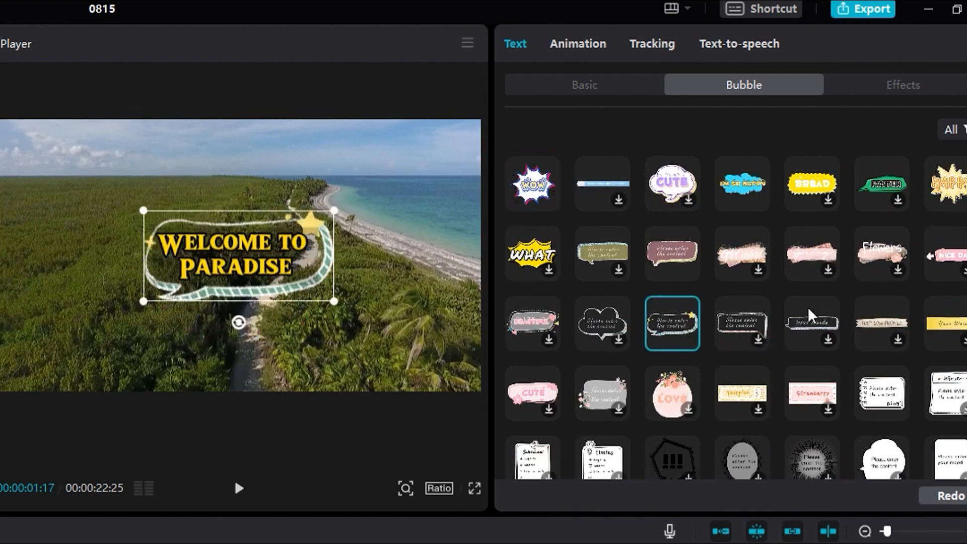
Try the hand-drawn "Cute" circle, pink "Your looks" brush stroke and torn pink paper bubbles on the title.
{"action": "scroll", "coordinate": [805, 362], "scroll_direction": "down", "scroll_amount": 5}
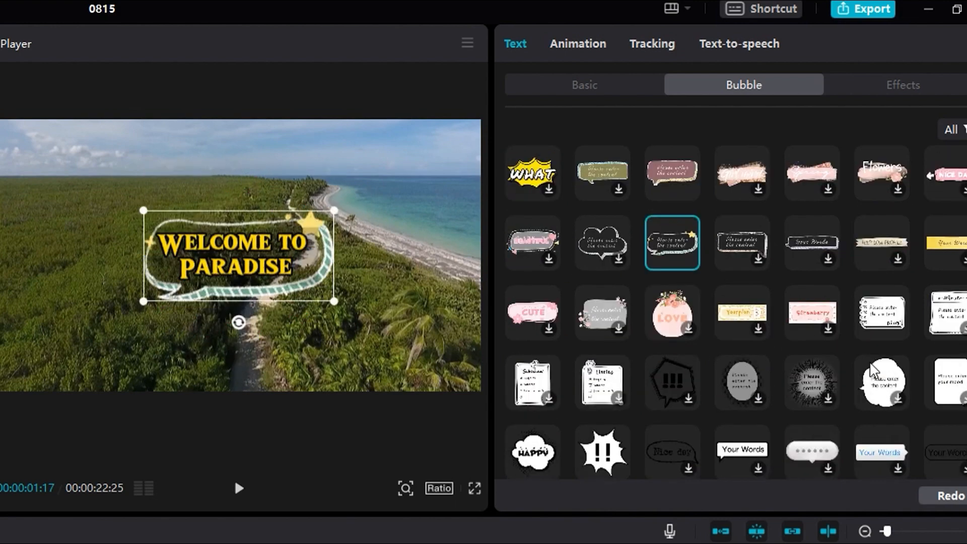
{"action": "scroll", "coordinate": [784, 373], "scroll_direction": "down", "scroll_amount": 5}
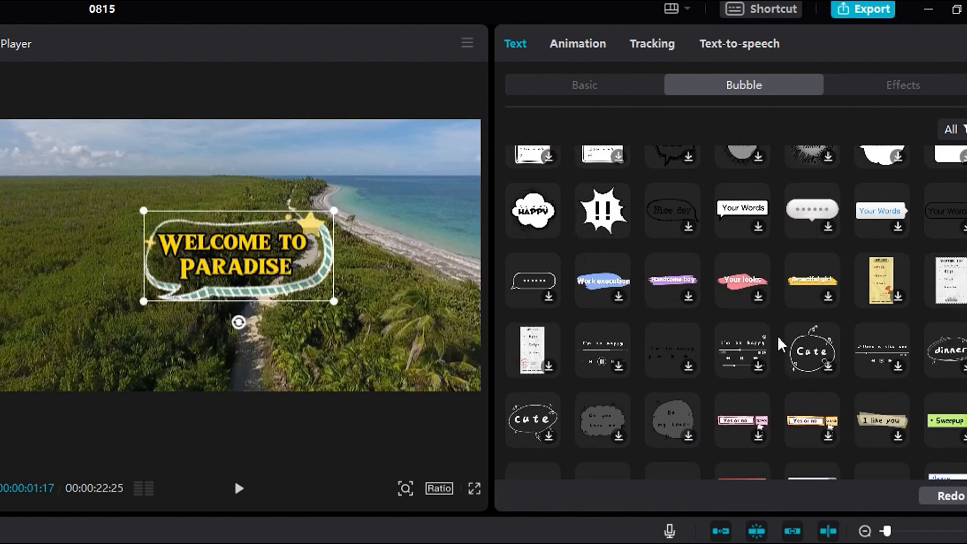
{"action": "left_click", "coordinate": [793, 359]}
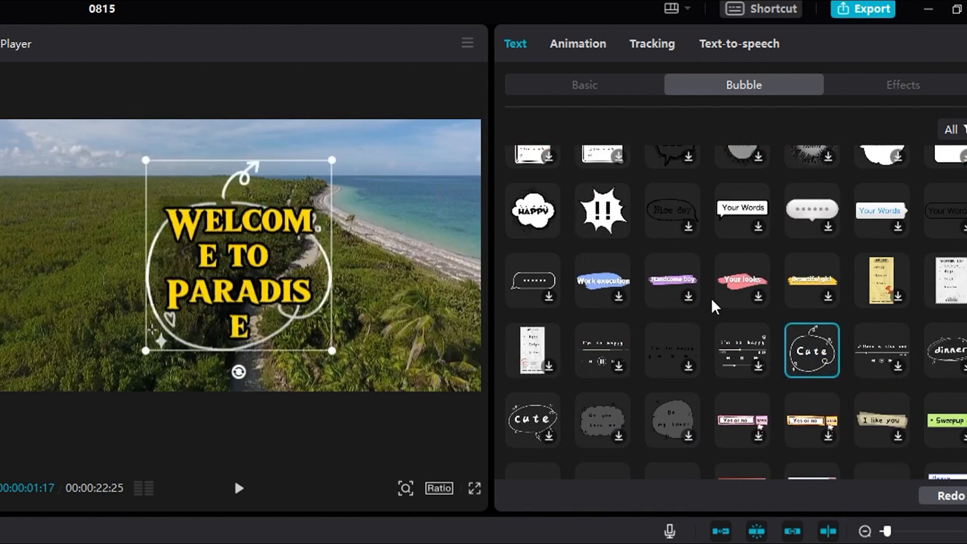
{"action": "left_click", "coordinate": [751, 287]}
{"action": "scroll", "coordinate": [746, 277], "scroll_direction": "up", "scroll_amount": 10}
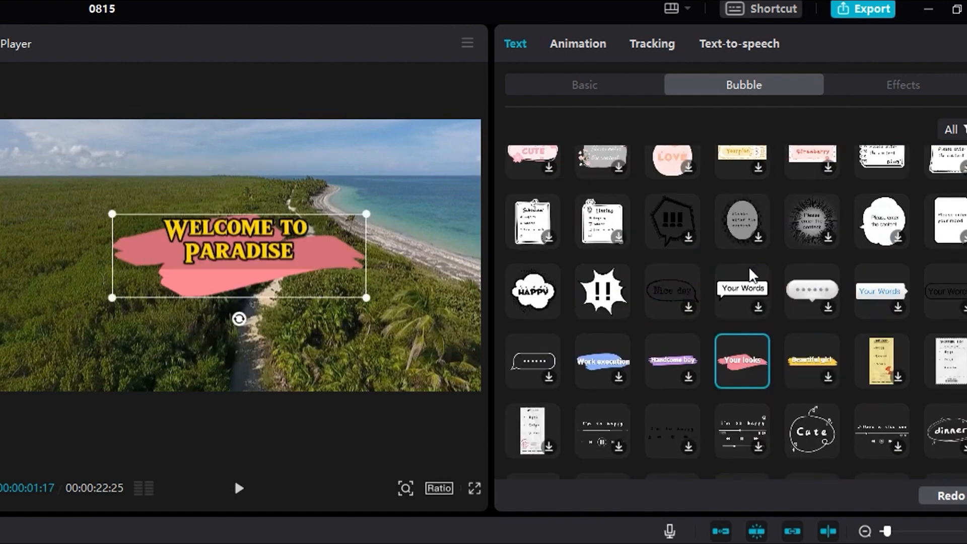
{"action": "left_click", "coordinate": [734, 257]}
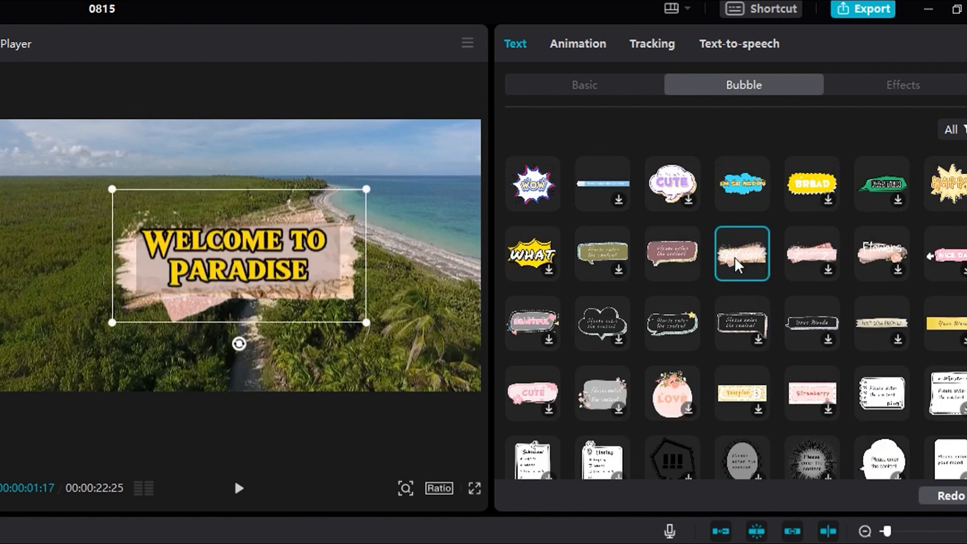
Apply the grey "BEAUTIFUL" text bubble with the white outline and small pink shapes to the title.
{"action": "left_click", "coordinate": [546, 320]}
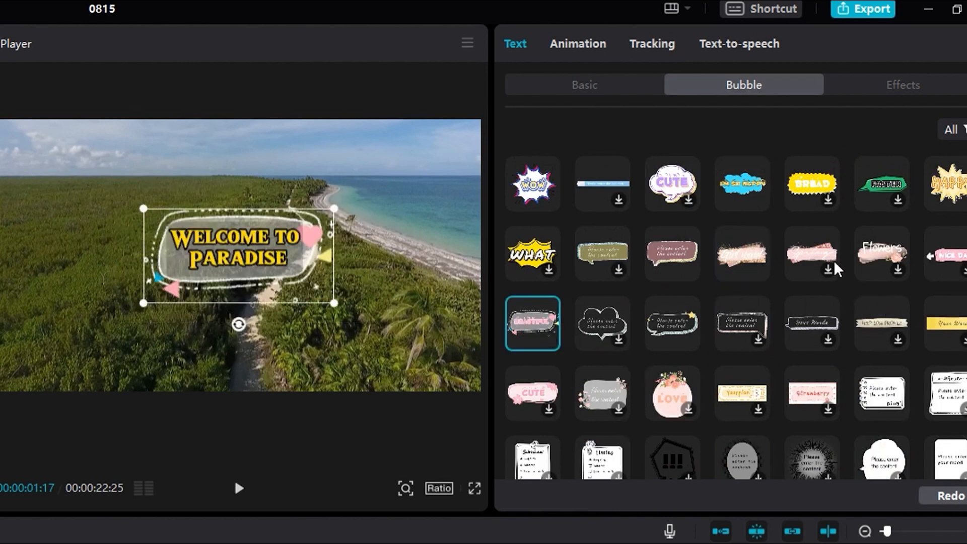
{"action": "scroll", "coordinate": [805, 282], "scroll_direction": "down", "scroll_amount": 3}
{"action": "scroll", "coordinate": [770, 312], "scroll_direction": "up", "scroll_amount": 5}
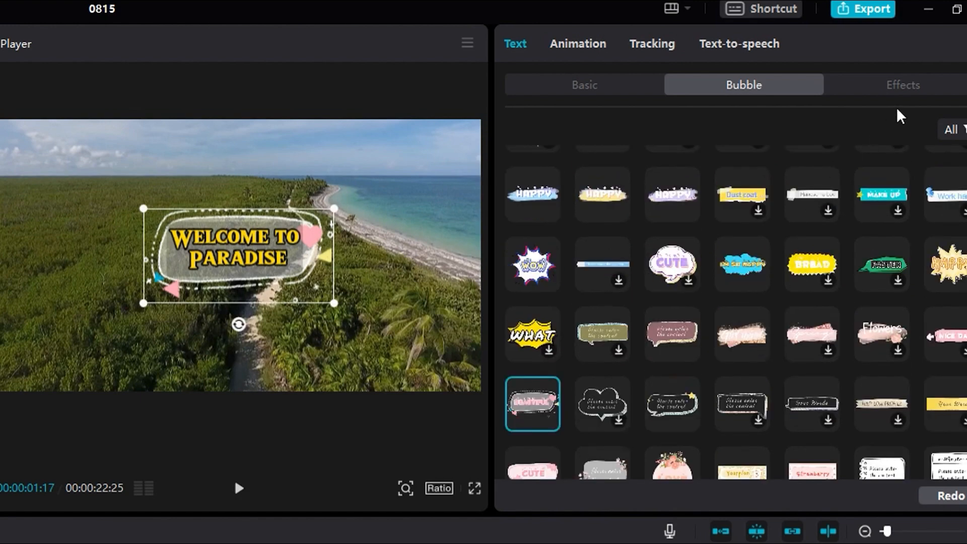
Try several ART text effects on the title, including the outlined purple, green, yellow, red and white ones.
{"action": "left_click", "coordinate": [899, 88]}
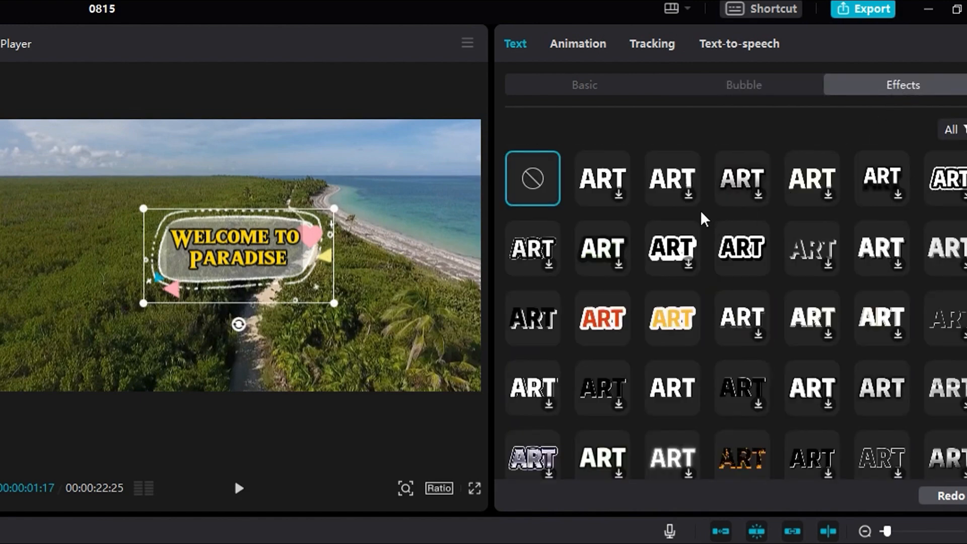
{"action": "scroll", "coordinate": [765, 338], "scroll_direction": "down", "scroll_amount": 8}
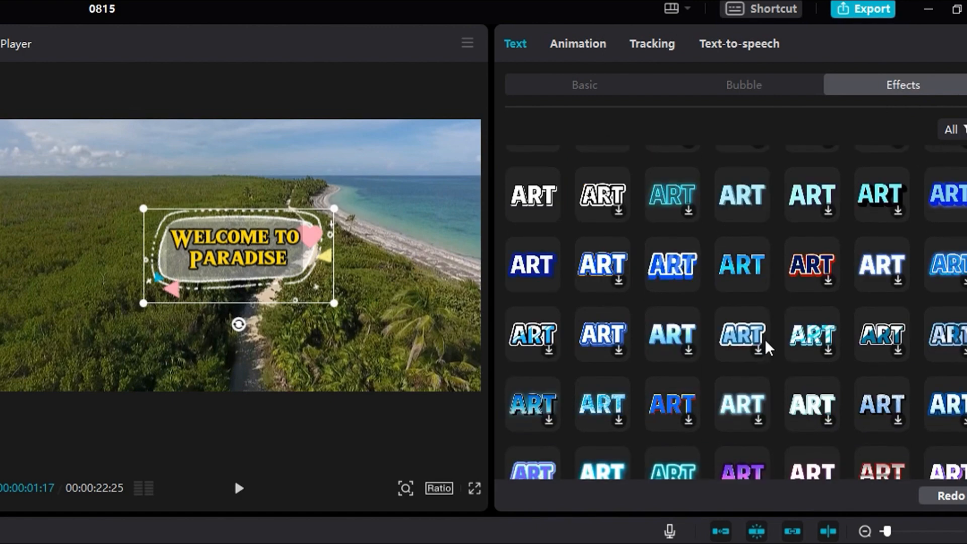
{"action": "scroll", "coordinate": [727, 355], "scroll_direction": "down", "scroll_amount": 10}
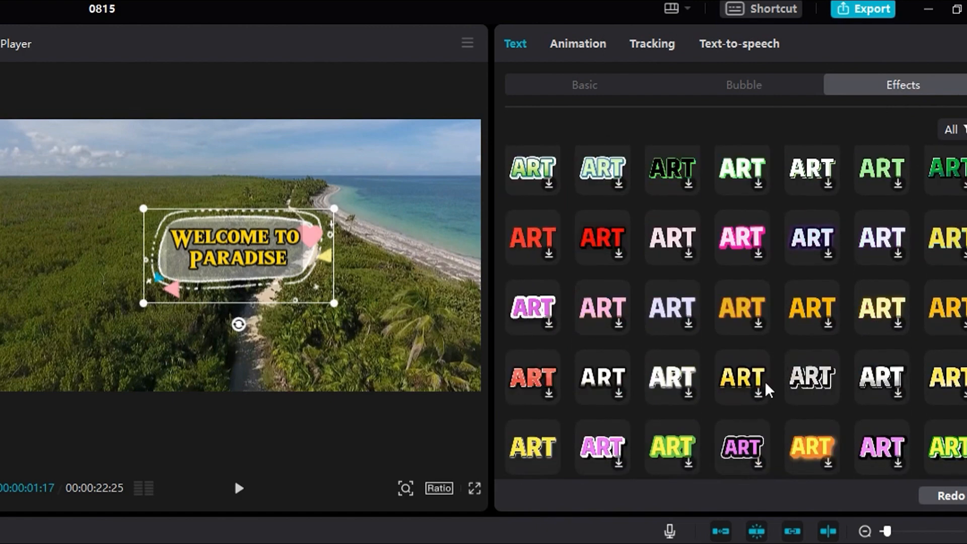
{"action": "left_click", "coordinate": [748, 364]}
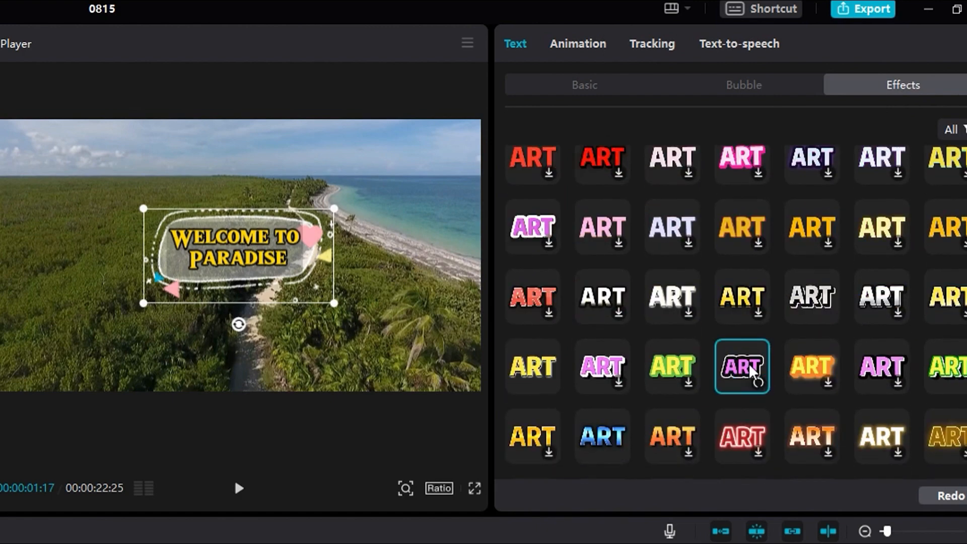
{"action": "left_click", "coordinate": [663, 369]}
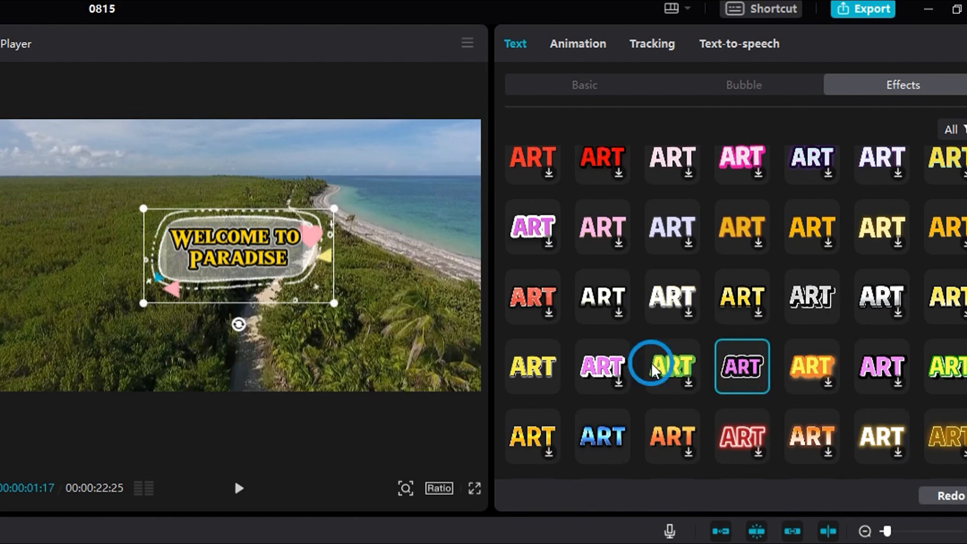
{"action": "left_click", "coordinate": [541, 362]}
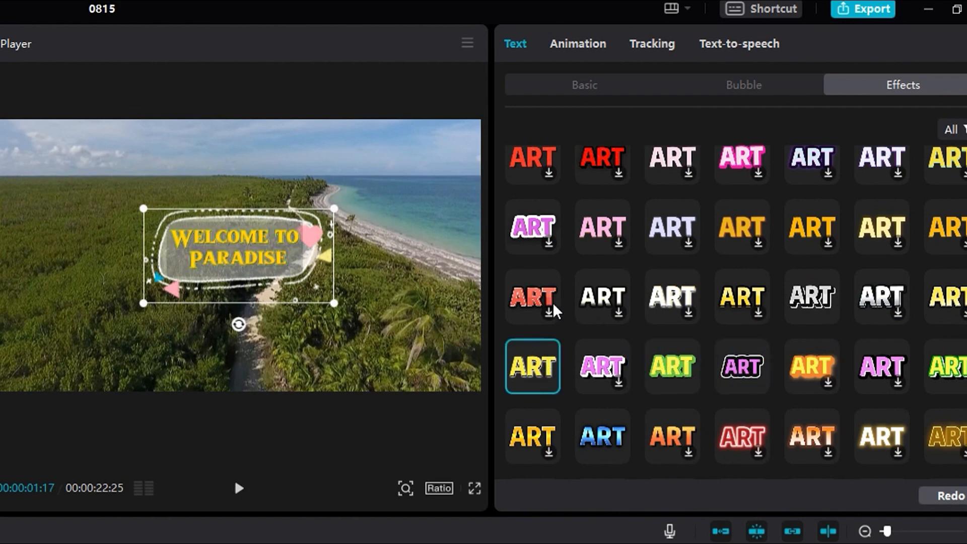
{"action": "left_click", "coordinate": [535, 301]}
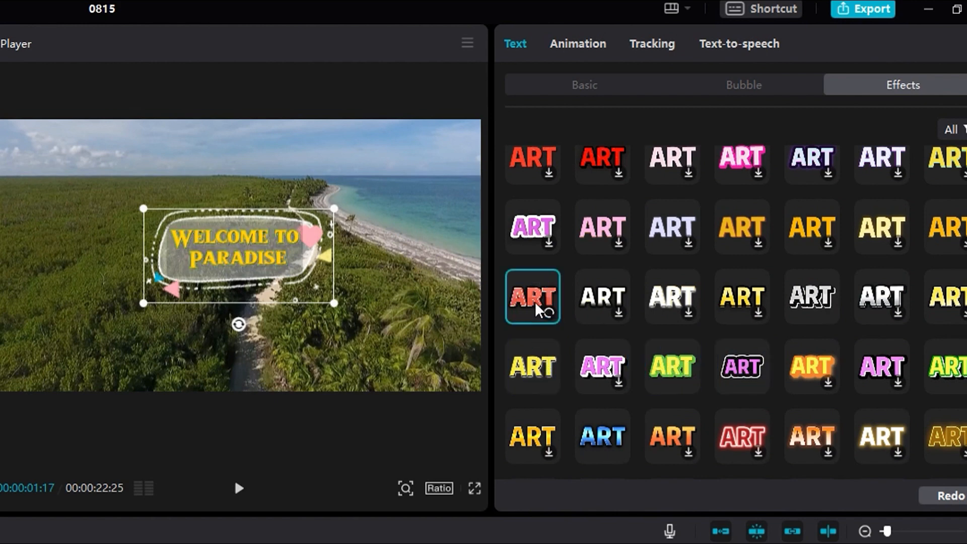
{"action": "left_click", "coordinate": [898, 300]}
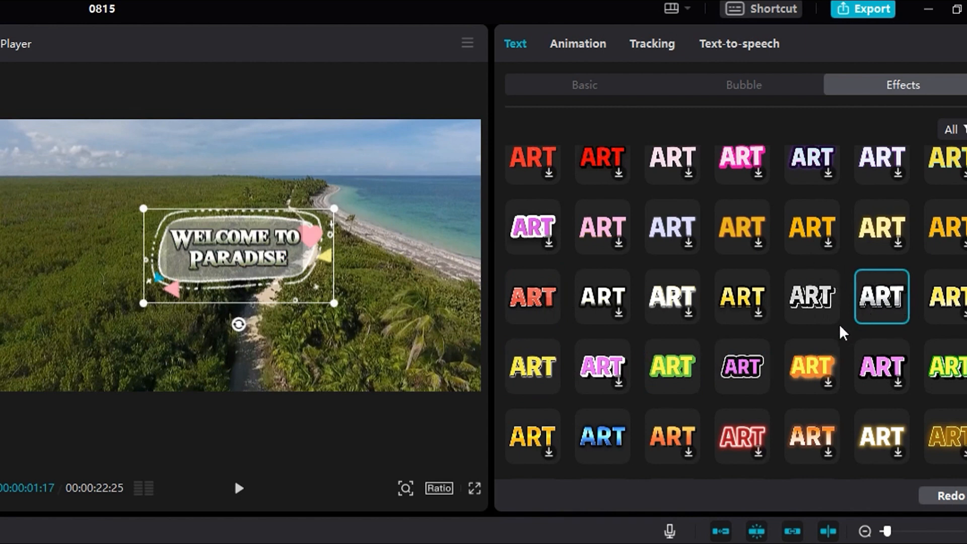
Try the glowing red-orange and the dark red ART text effects on the title.
{"action": "scroll", "coordinate": [771, 347], "scroll_direction": "down", "scroll_amount": 3}
{"action": "left_click", "coordinate": [743, 345]}
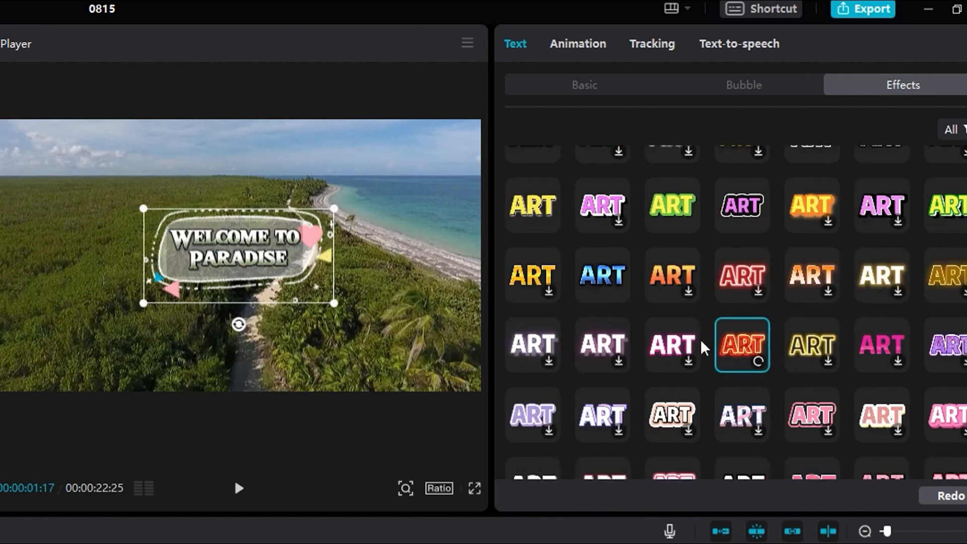
{"action": "scroll", "coordinate": [864, 394], "scroll_direction": "down", "scroll_amount": 6}
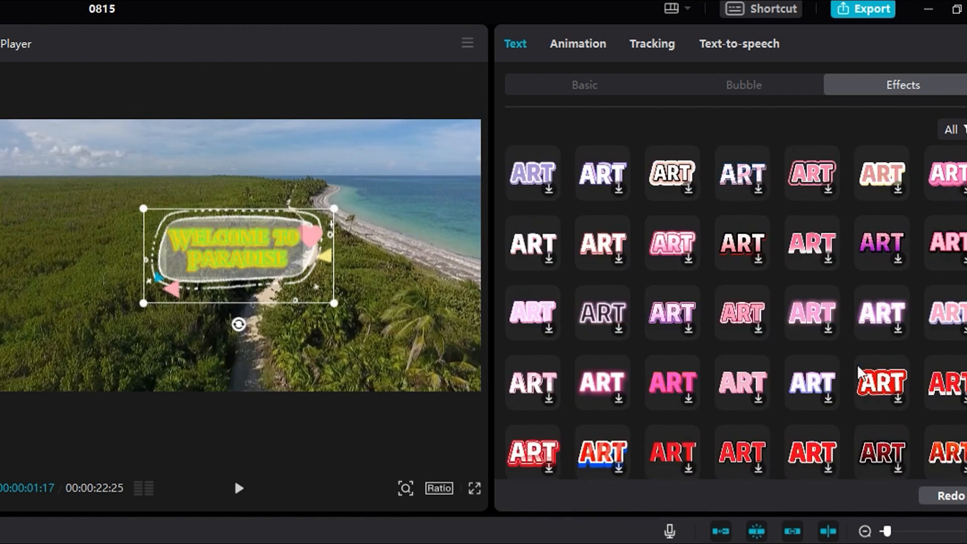
{"action": "left_click", "coordinate": [739, 357]}
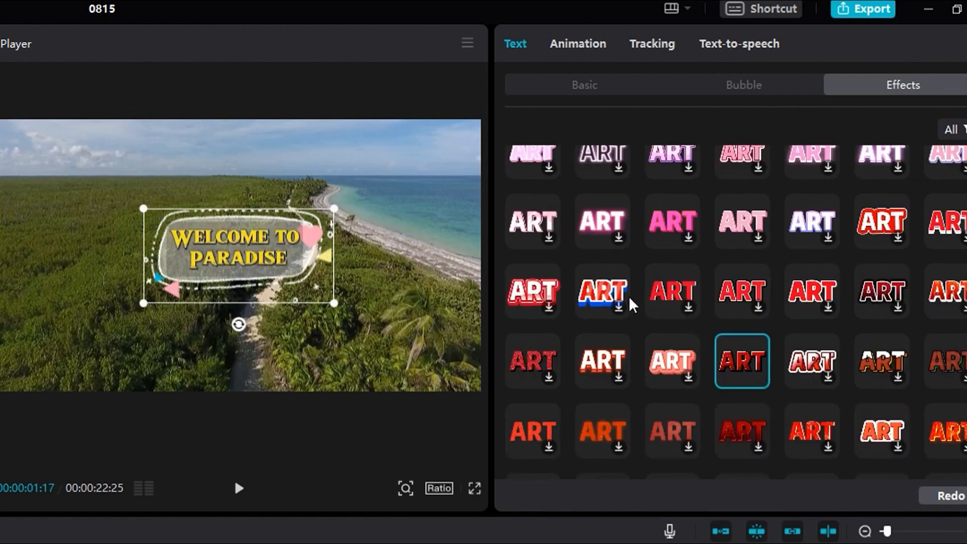
Apply the purple ART text effect with the black and white outline to the title.
{"action": "scroll", "coordinate": [763, 276], "scroll_direction": "down", "scroll_amount": 5}
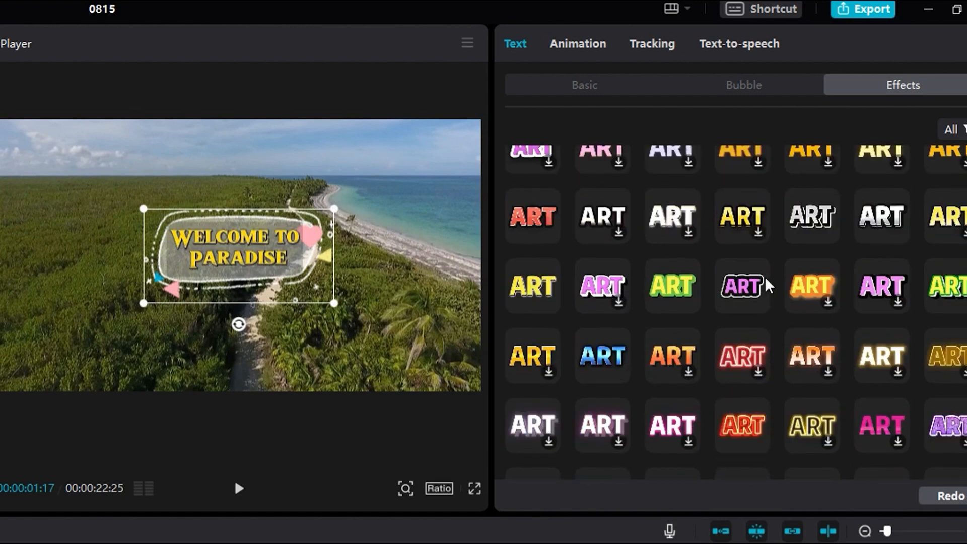
{"action": "left_click", "coordinate": [739, 291]}
{"action": "scroll", "coordinate": [829, 274], "scroll_direction": "up", "scroll_amount": 10}
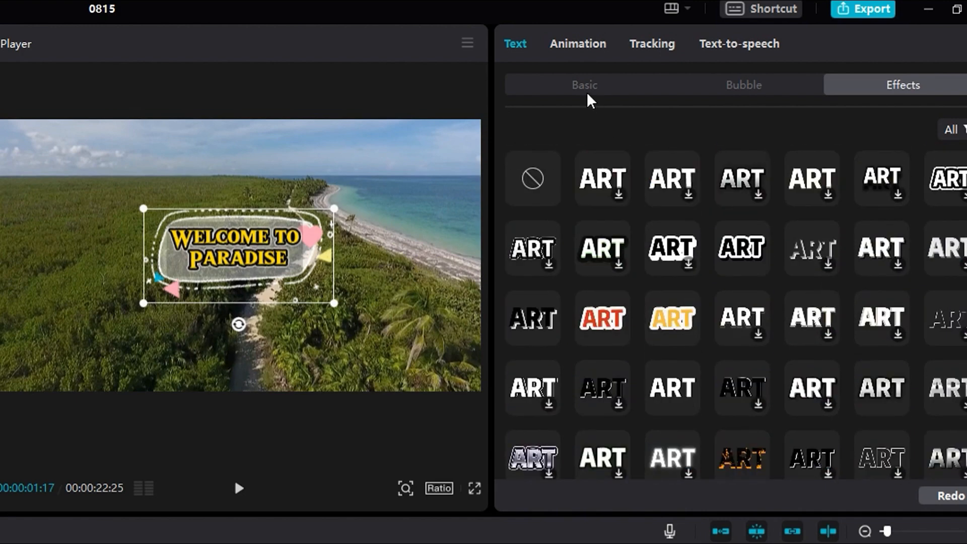
Look over the title's entrance, exit and loop animations and choose the Flip up entrance animation.
{"action": "left_click", "coordinate": [554, 48]}
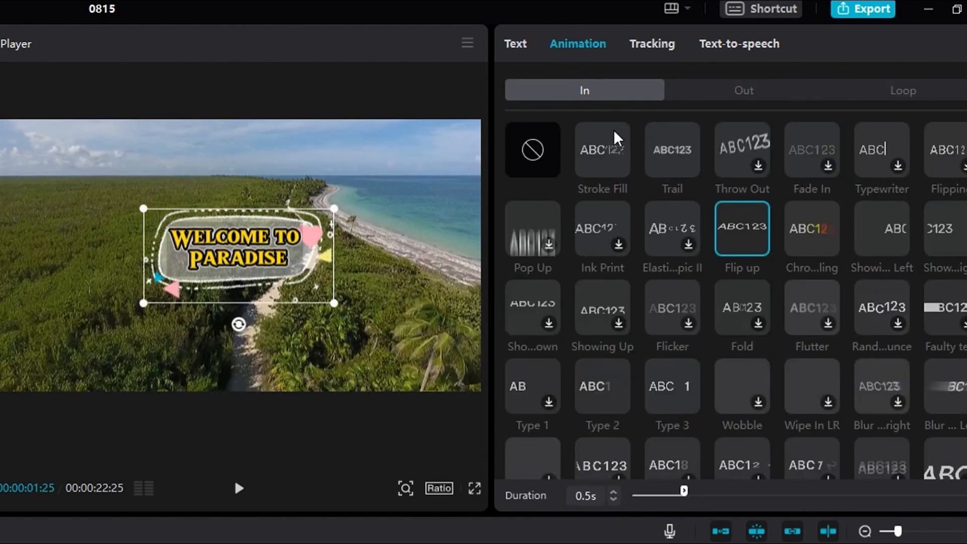
{"action": "left_click", "coordinate": [750, 93]}
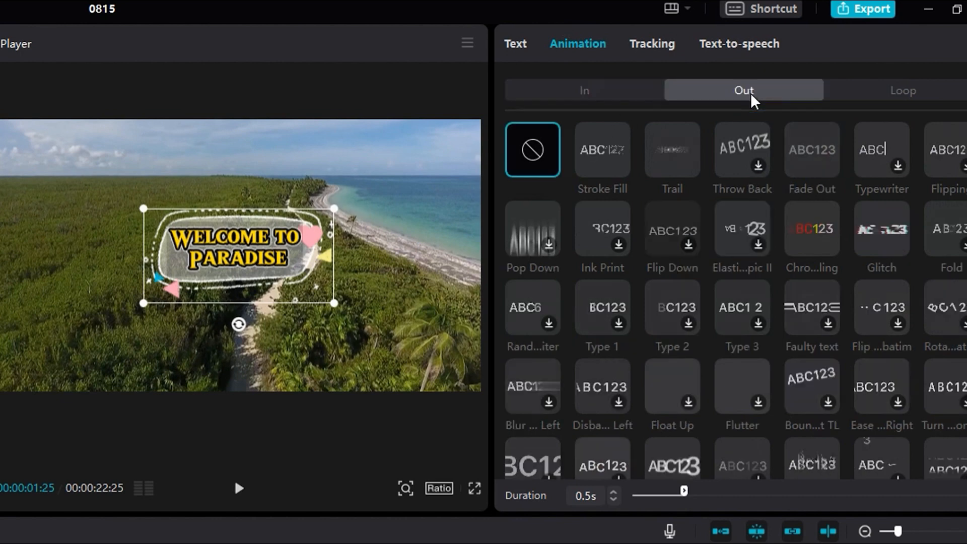
{"action": "left_click", "coordinate": [883, 94]}
{"action": "left_click", "coordinate": [604, 96]}
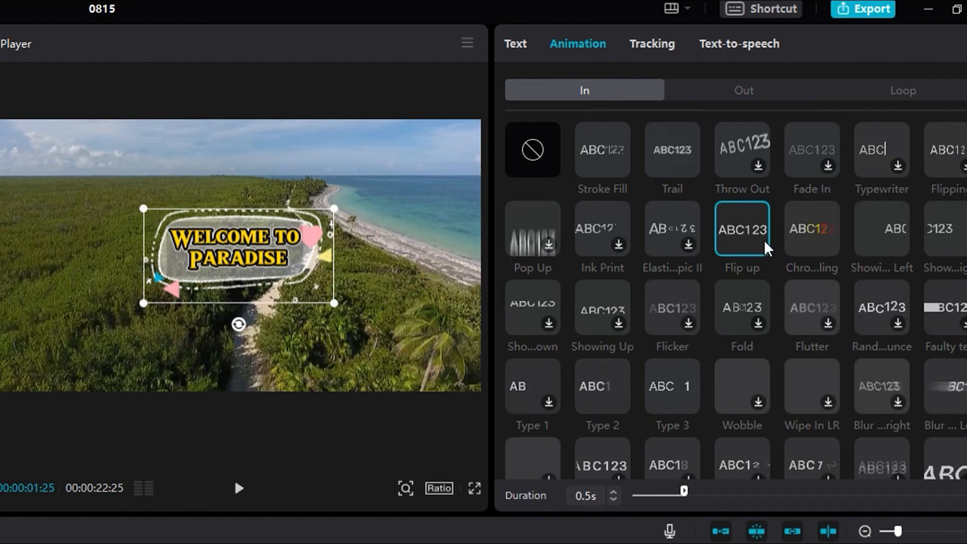
{"action": "left_click", "coordinate": [745, 240]}
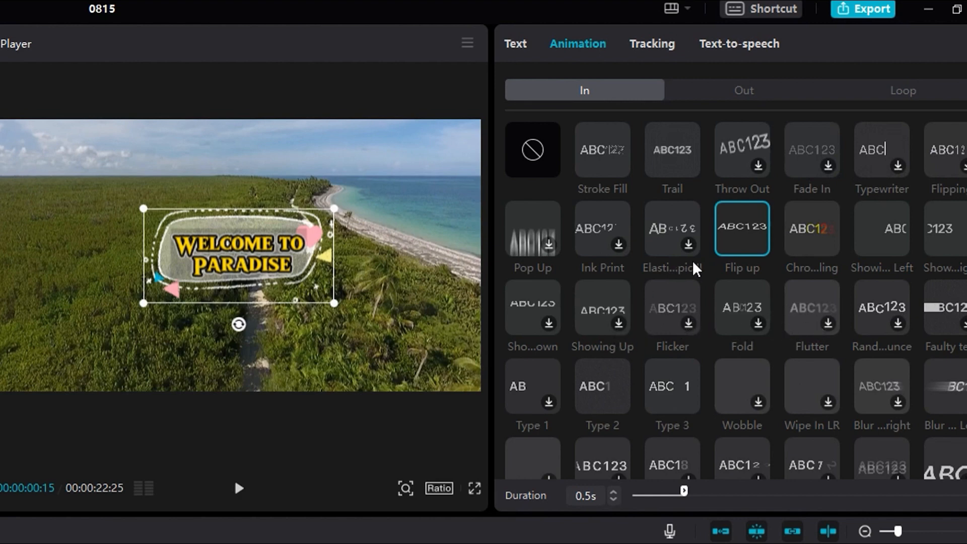
Look through the title's exit animations and apply the Glitch exit animation.
{"action": "left_click", "coordinate": [748, 93]}
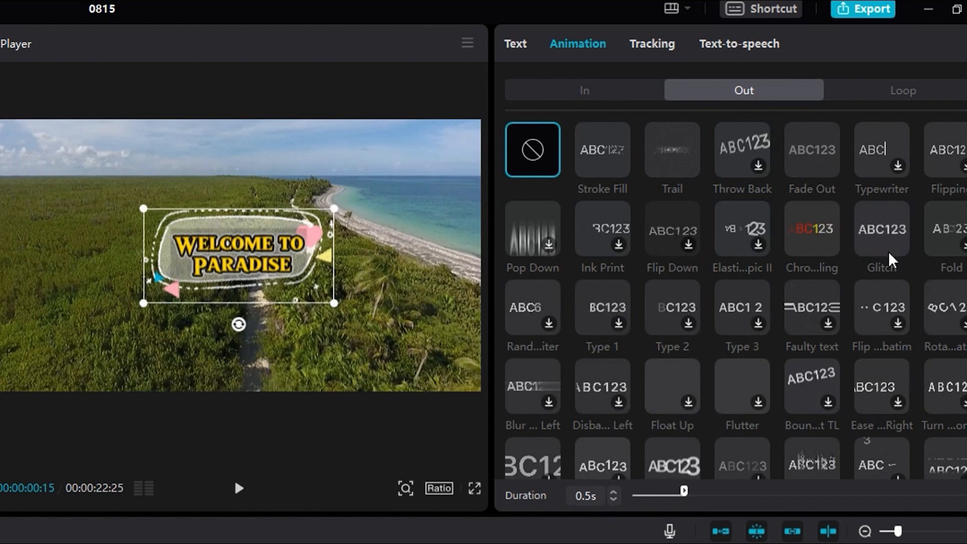
{"action": "scroll", "coordinate": [797, 348], "scroll_direction": "down", "scroll_amount": 8}
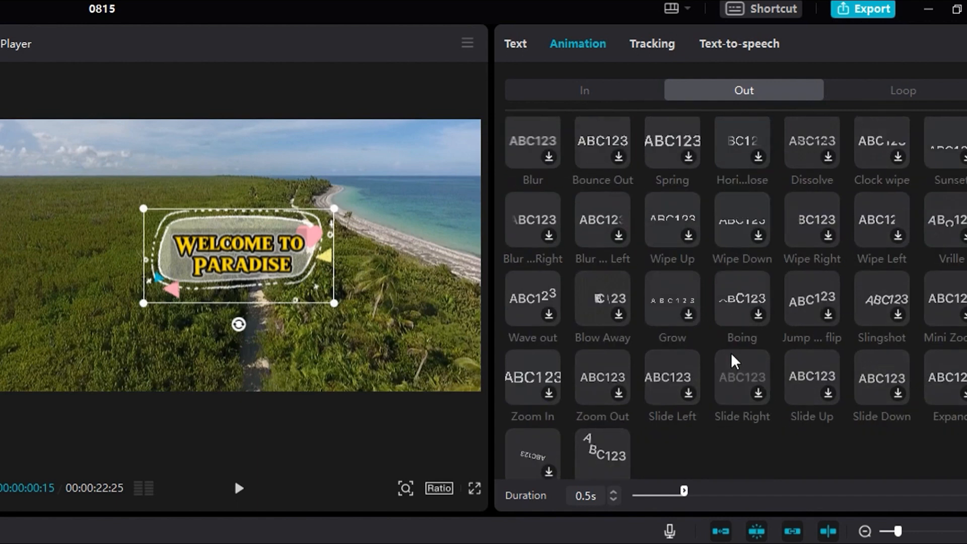
{"action": "scroll", "coordinate": [766, 356], "scroll_direction": "up", "scroll_amount": 8}
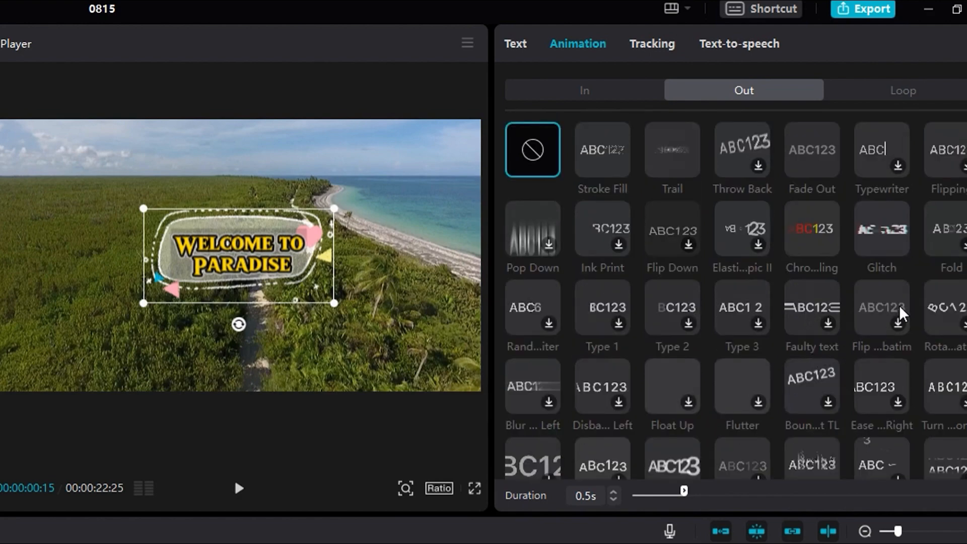
{"action": "left_click", "coordinate": [889, 219]}
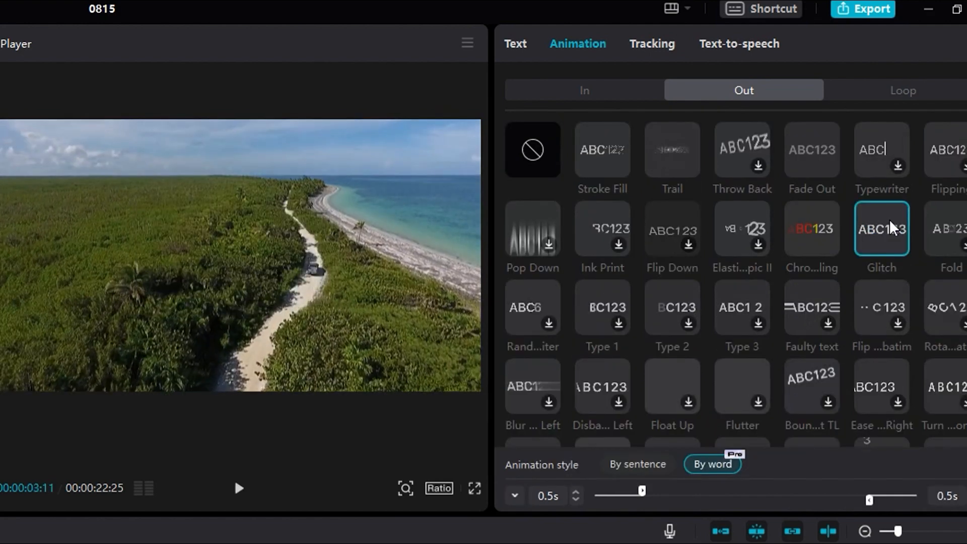
Preview the trailing loop animation on the title, try Wobble 2, and apply the Super Wavy loop animation.
{"action": "left_click", "coordinate": [917, 93]}
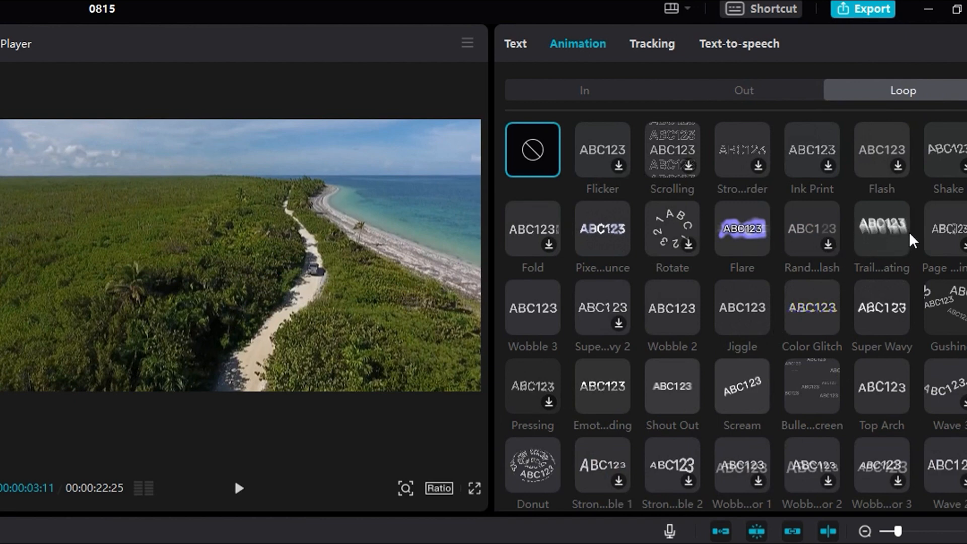
{"action": "left_click", "coordinate": [875, 230]}
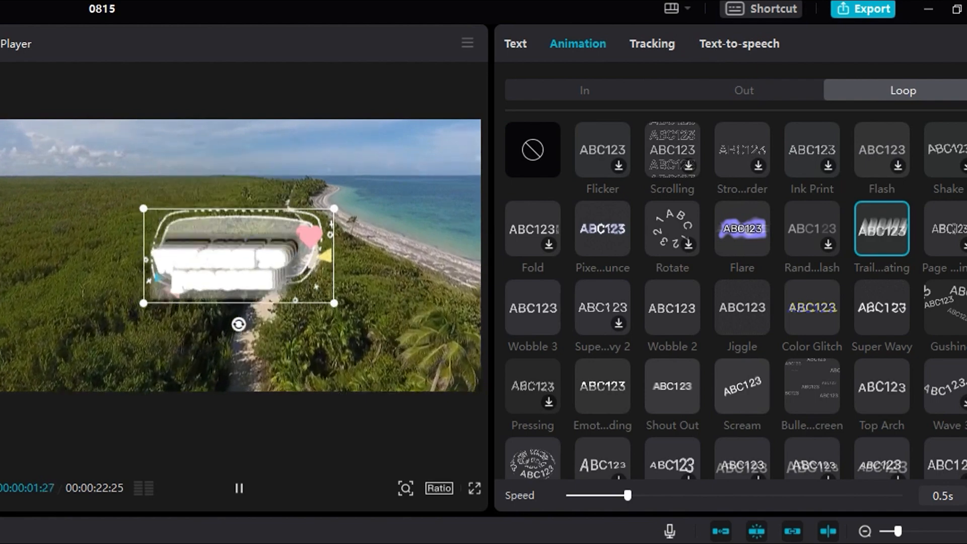
{"action": "key", "text": "space"}
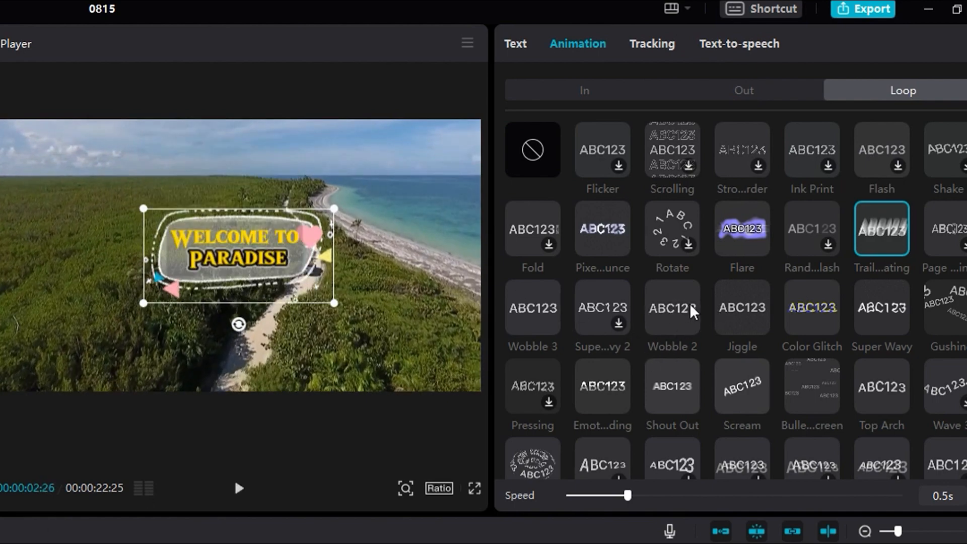
{"action": "left_click", "coordinate": [678, 308]}
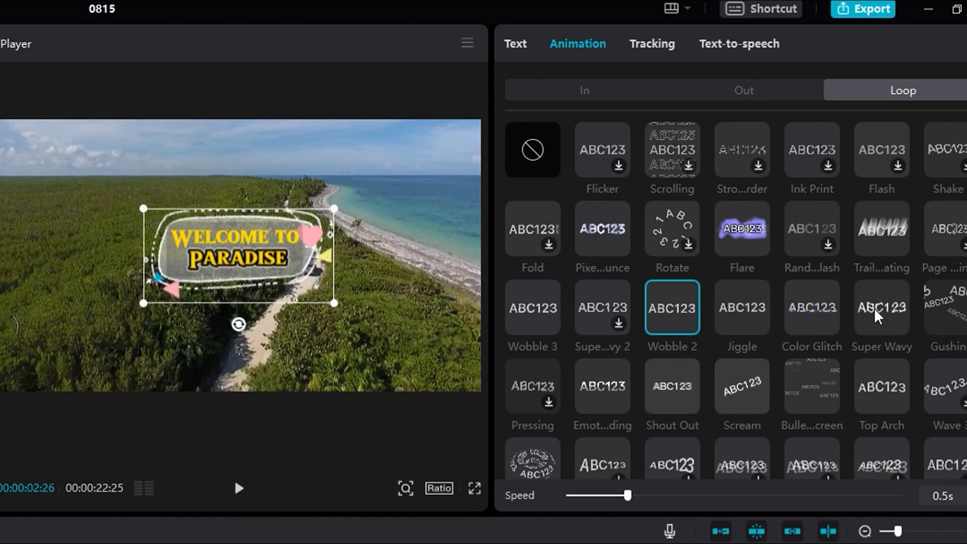
{"action": "left_click", "coordinate": [887, 316]}
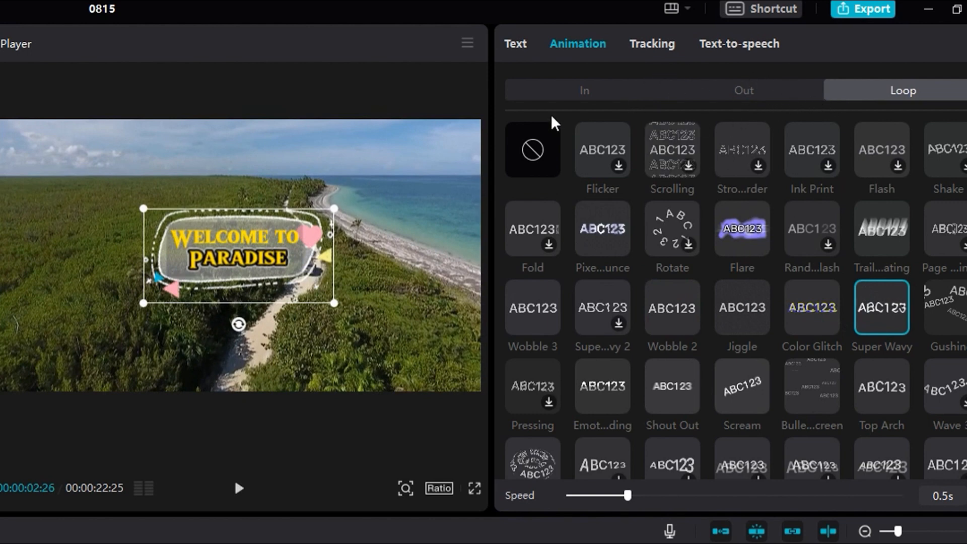
Check the title's tracking options and generate a text-to-speech reading of it with the Charming Female voice.
{"action": "left_click", "coordinate": [648, 48]}
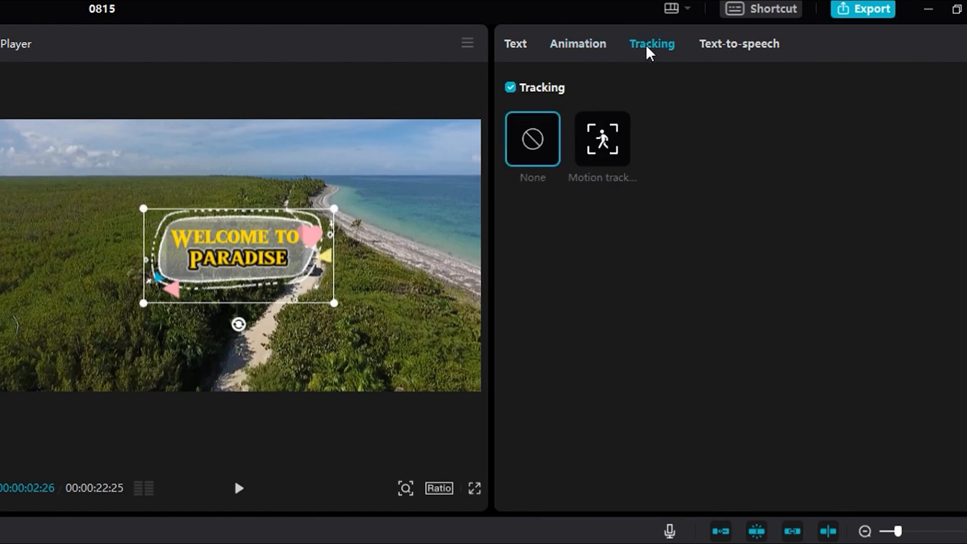
{"action": "left_click", "coordinate": [739, 55]}
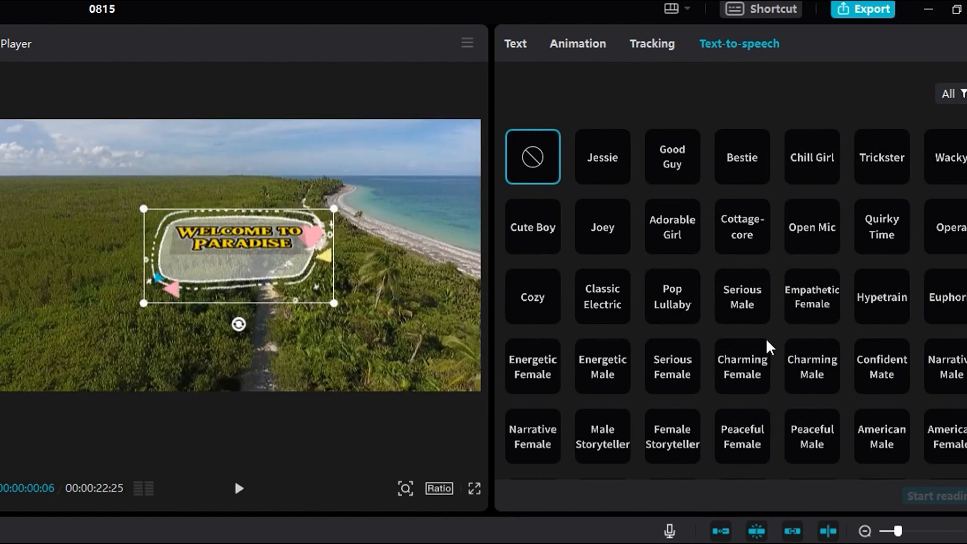
{"action": "left_click", "coordinate": [743, 376]}
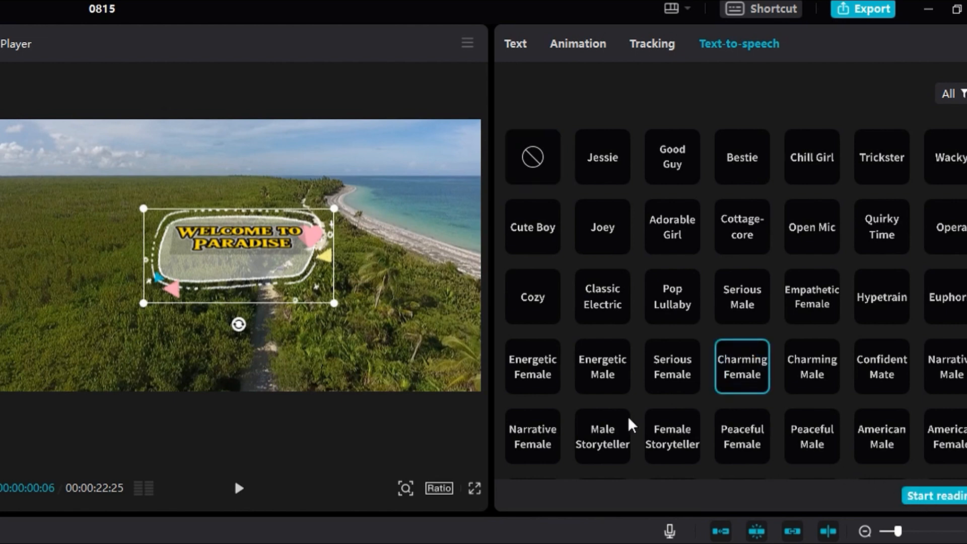
{"action": "left_click", "coordinate": [924, 500]}
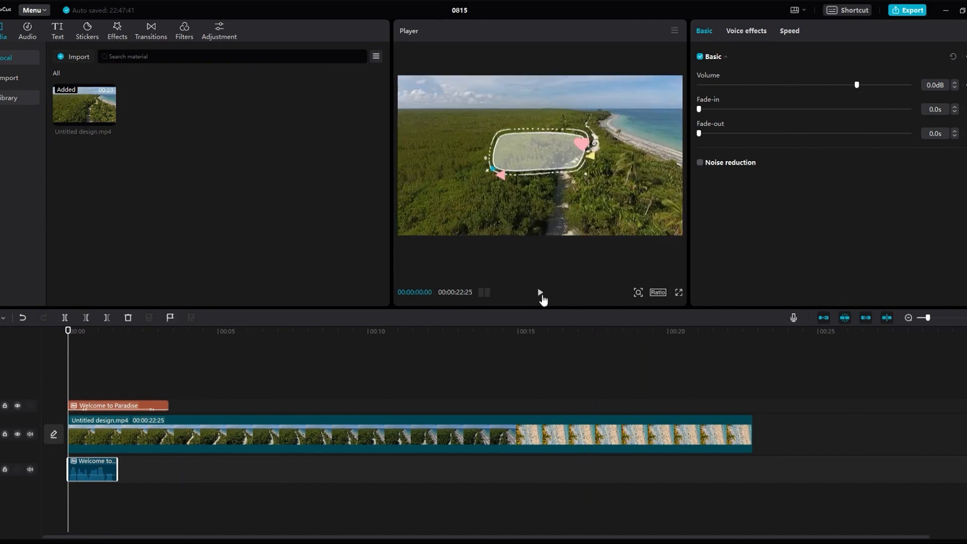
Play back the video with the spoken title and examine the voice clip's basic, voice effects and speed settings.
{"action": "left_click", "coordinate": [540, 292]}
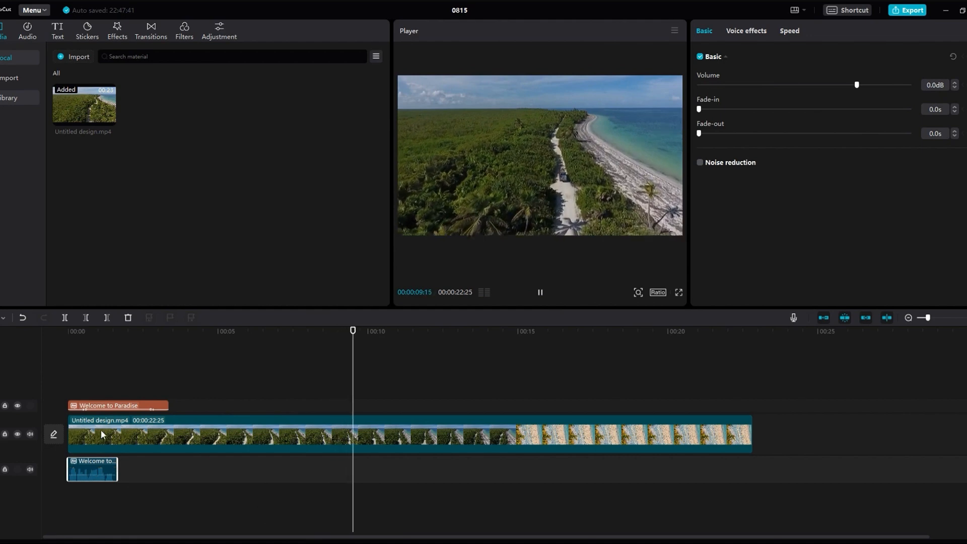
{"action": "left_click", "coordinate": [130, 358]}
{"action": "left_click", "coordinate": [95, 474]}
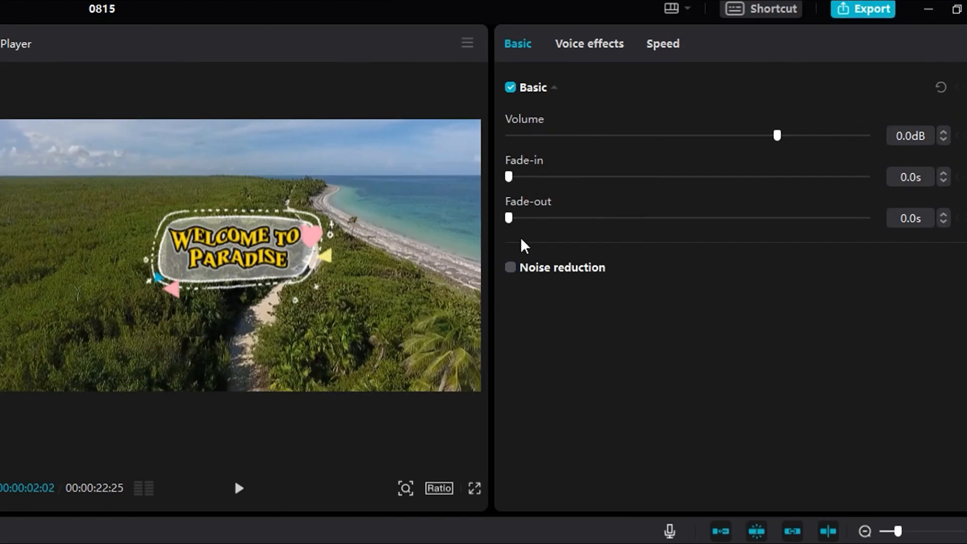
{"action": "left_click", "coordinate": [613, 47]}
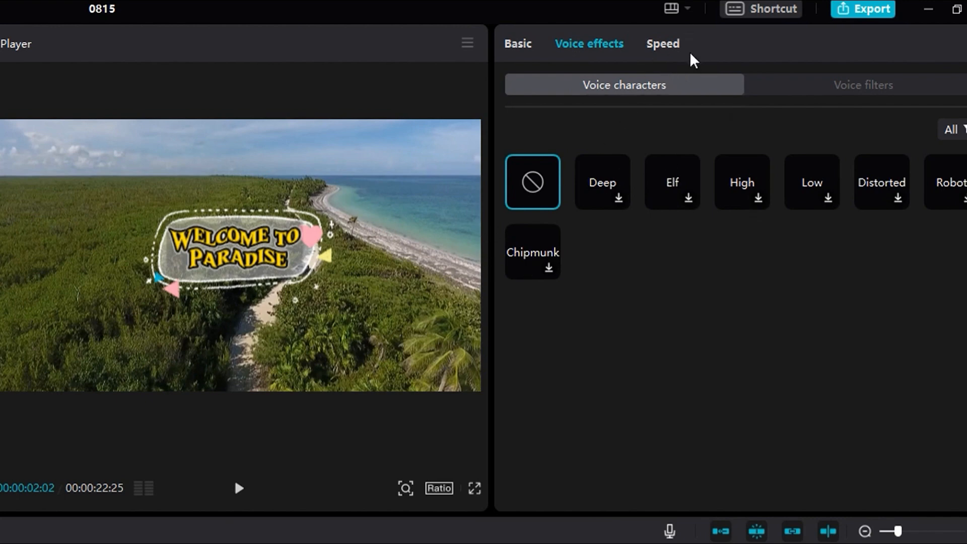
{"action": "left_click", "coordinate": [666, 48]}
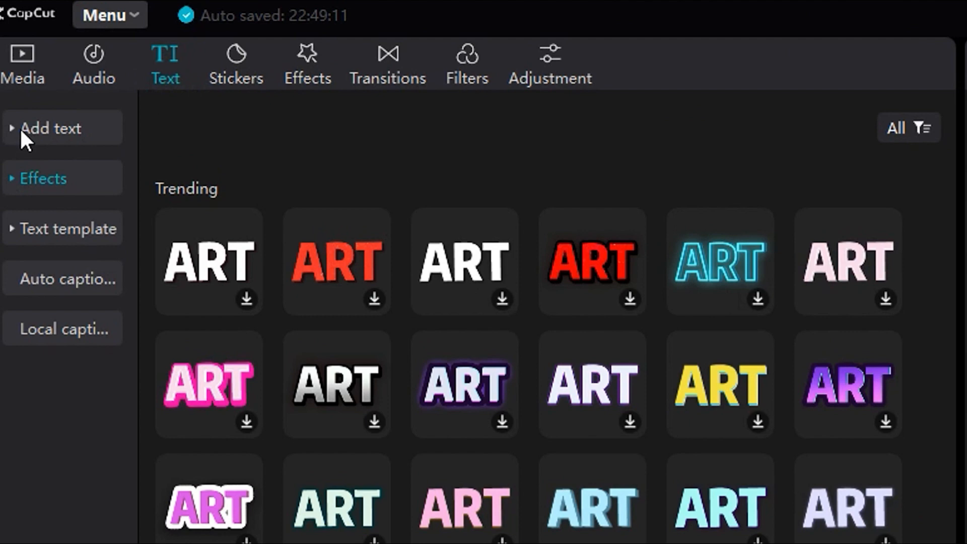
Look over the text library's categories and the default text under Add text.
{"action": "left_click", "coordinate": [90, 283]}
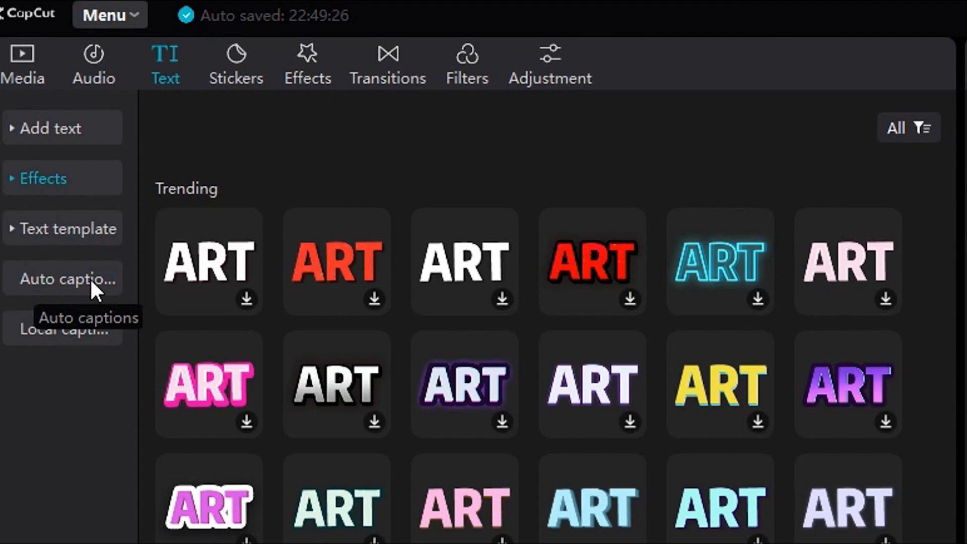
{"action": "left_click", "coordinate": [35, 146]}
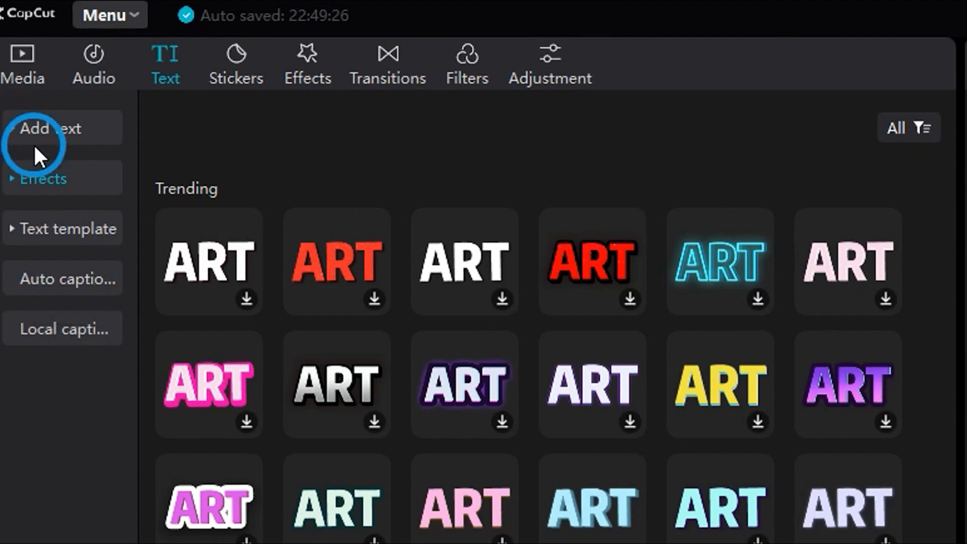
{"action": "left_click", "coordinate": [11, 126]}
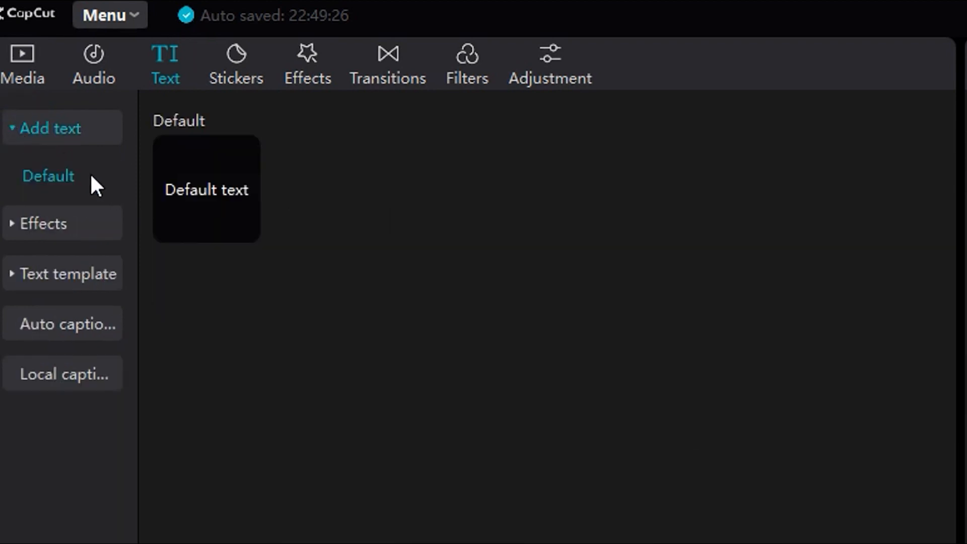
{"action": "mouse_move", "coordinate": [189, 159]}
{"action": "left_click", "coordinate": [14, 126]}
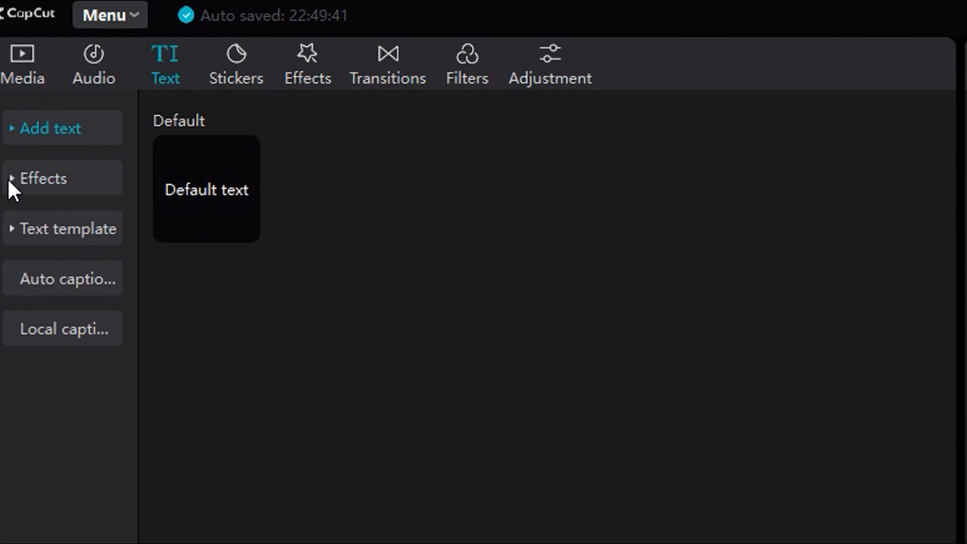
Browse the text effects, including the Trending, Luminance, Yellow, Red and Blue categories.
{"action": "left_click", "coordinate": [9, 180]}
{"action": "left_click", "coordinate": [46, 230]}
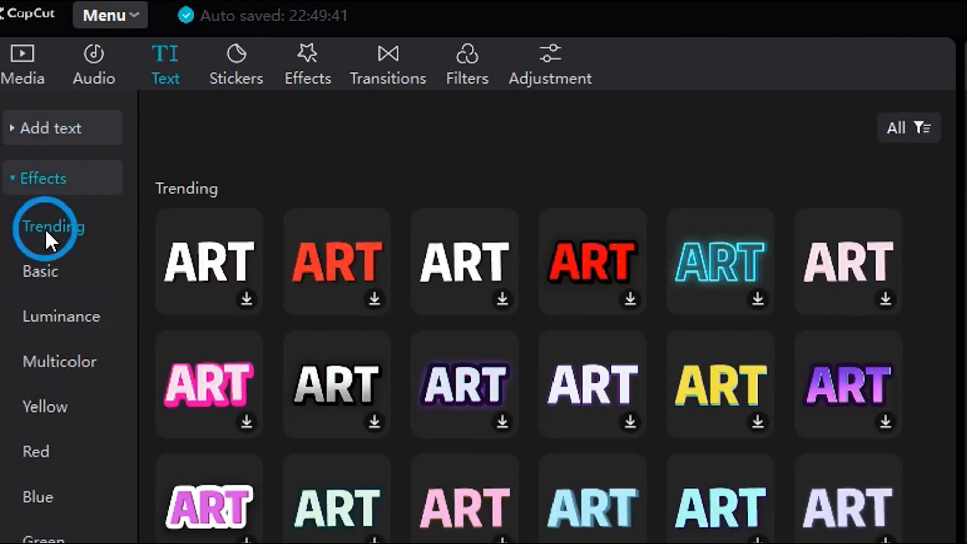
{"action": "left_click", "coordinate": [51, 311]}
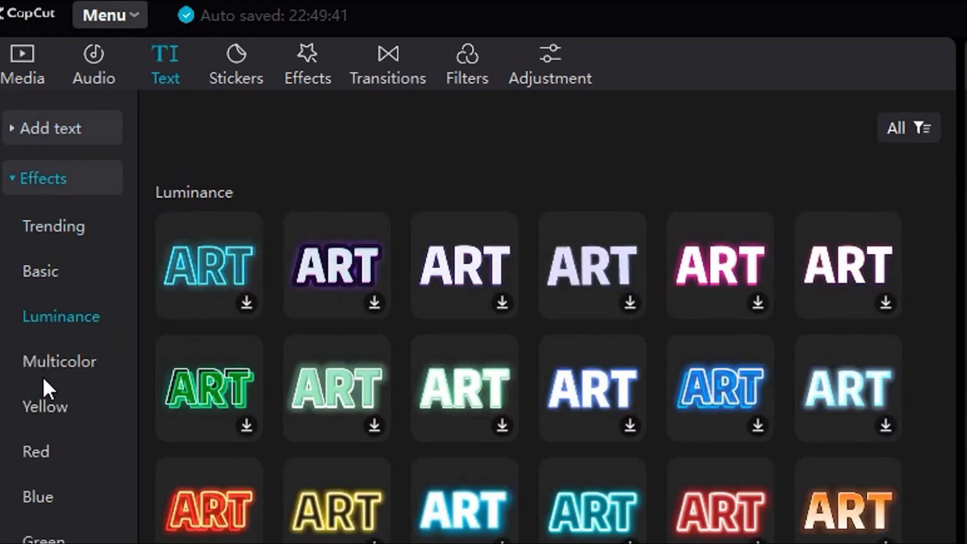
{"action": "left_click", "coordinate": [54, 406]}
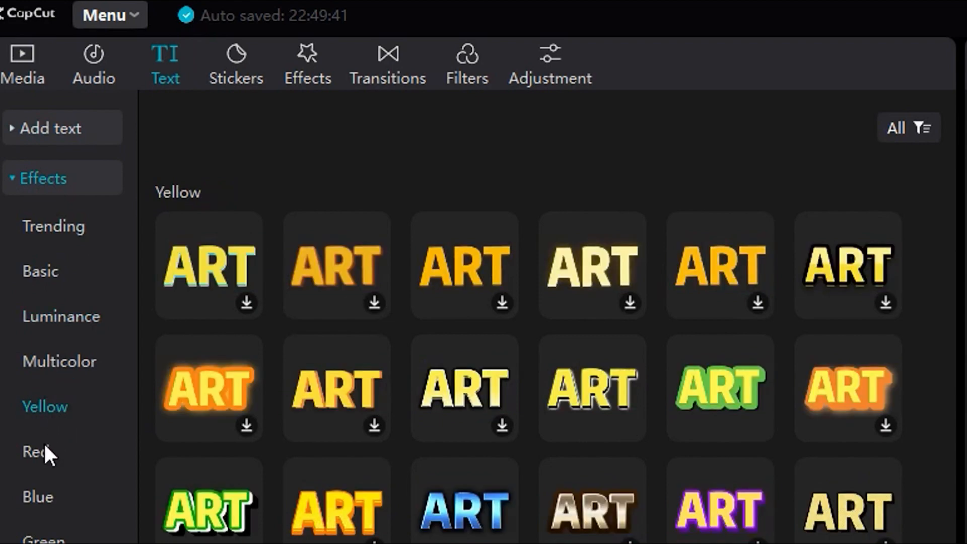
{"action": "scroll", "coordinate": [518, 481], "scroll_direction": "down", "scroll_amount": 12}
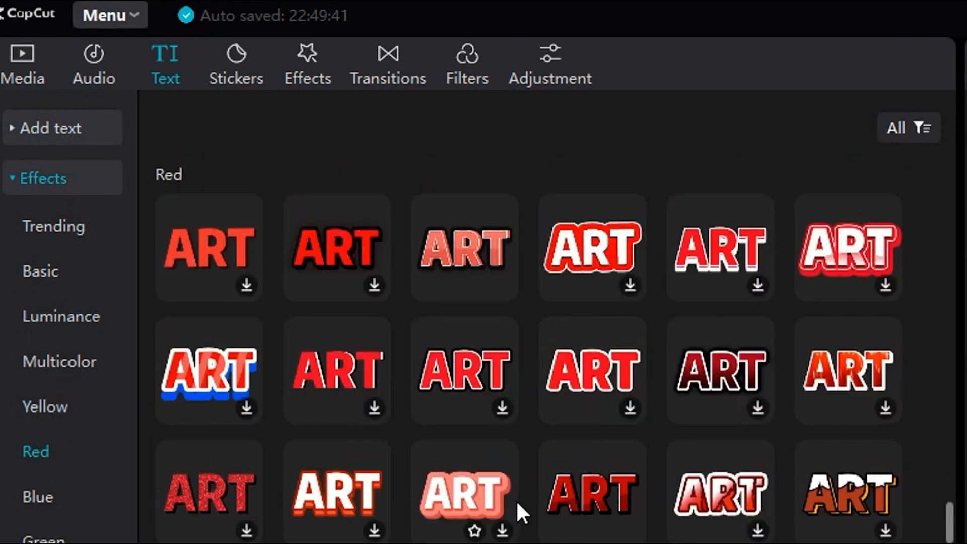
{"action": "scroll", "coordinate": [562, 491], "scroll_direction": "up", "scroll_amount": 10}
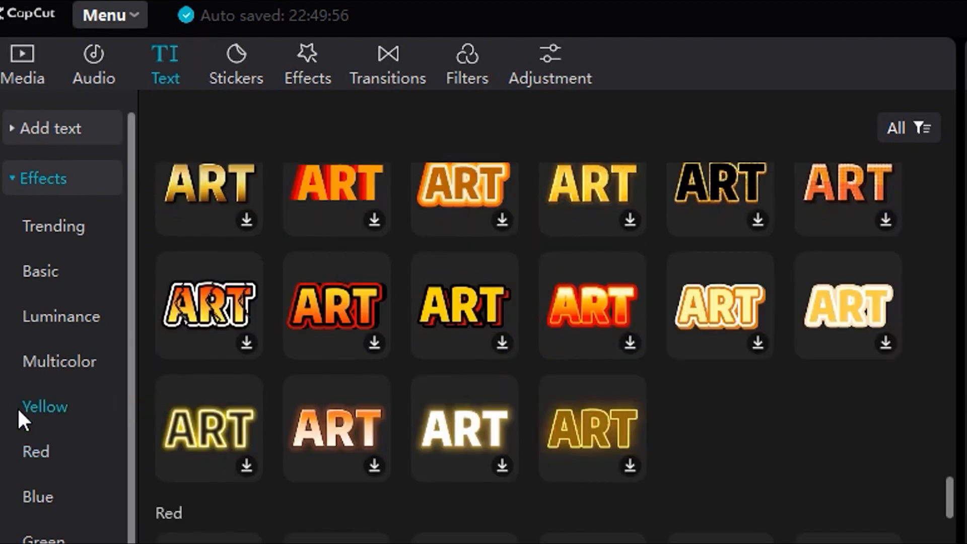
{"action": "left_click", "coordinate": [39, 498]}
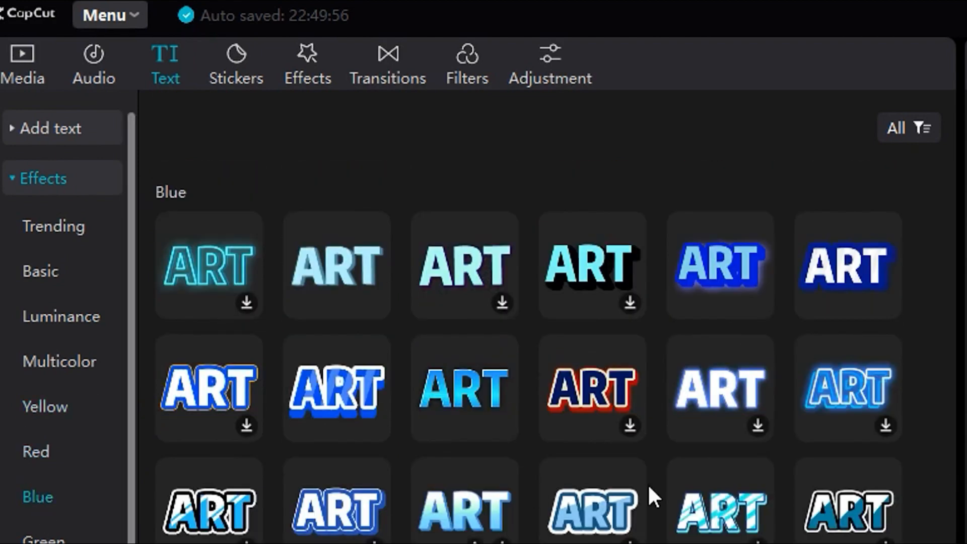
{"action": "scroll", "coordinate": [649, 491], "scroll_direction": "down", "scroll_amount": 5}
{"action": "scroll", "coordinate": [657, 503], "scroll_direction": "down", "scroll_amount": 3}
{"action": "scroll", "coordinate": [658, 504], "scroll_direction": "up", "scroll_amount": 10}
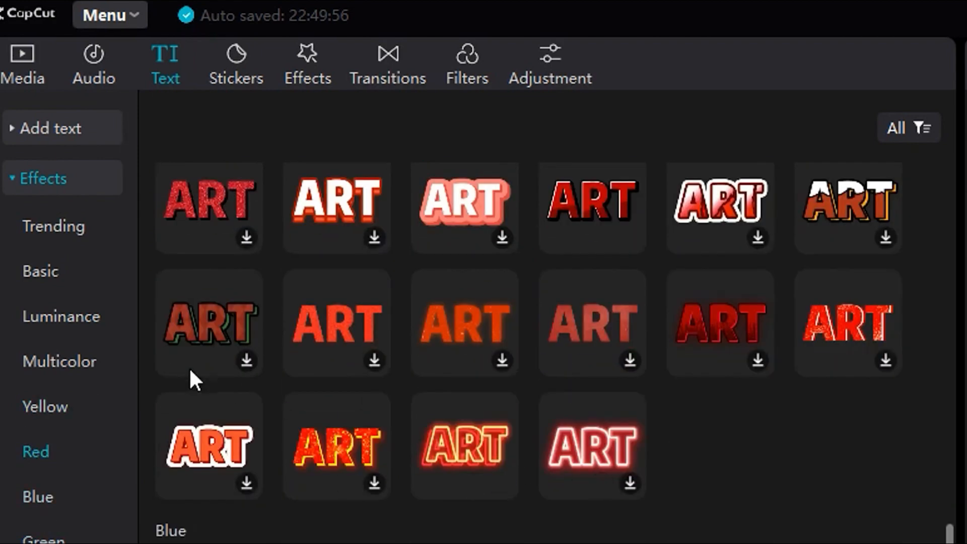
{"action": "left_click", "coordinate": [11, 178]}
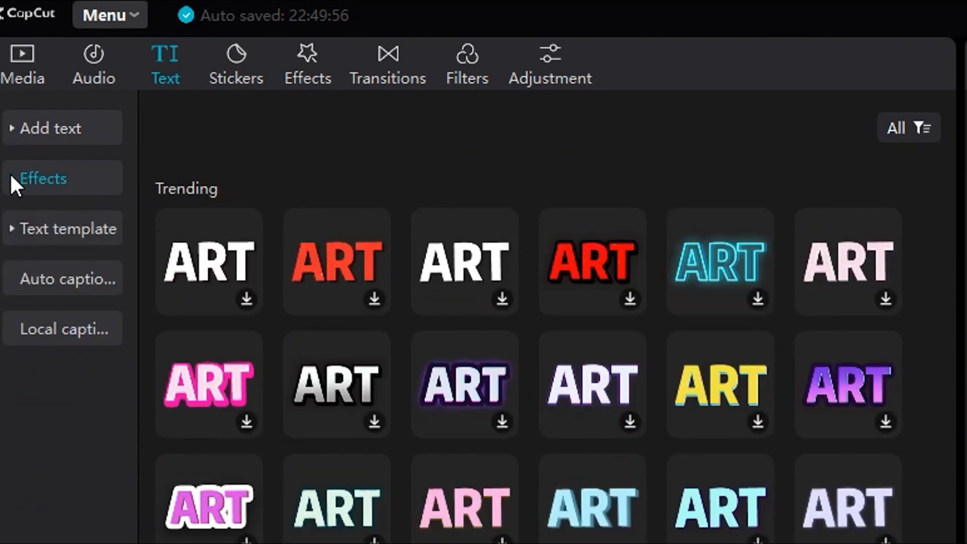
Browse the Trending text templates.
{"action": "left_click", "coordinate": [12, 229]}
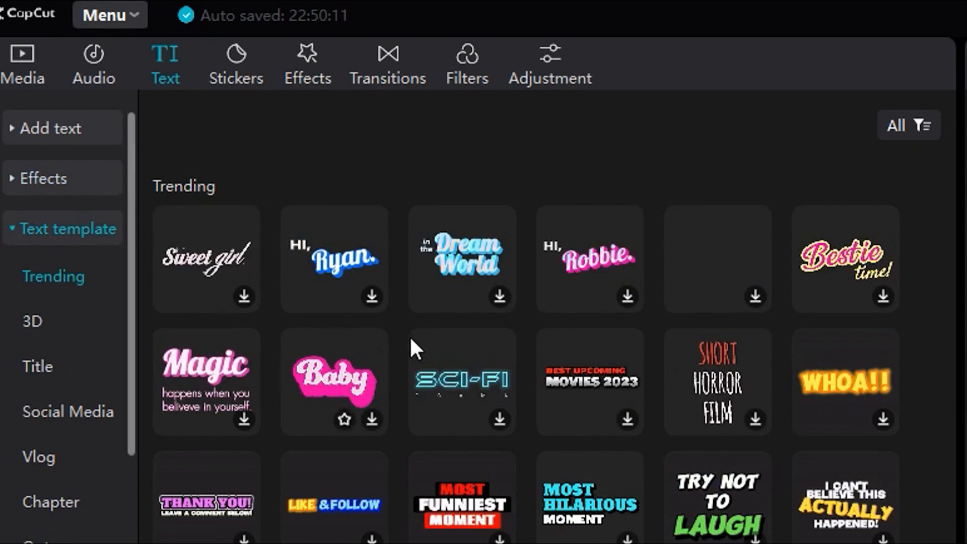
{"action": "scroll", "coordinate": [551, 373], "scroll_direction": "down", "scroll_amount": 3}
{"action": "scroll", "coordinate": [619, 272], "scroll_direction": "up", "scroll_amount": 3}
{"action": "scroll", "coordinate": [640, 264], "scroll_direction": "down", "scroll_amount": 15}
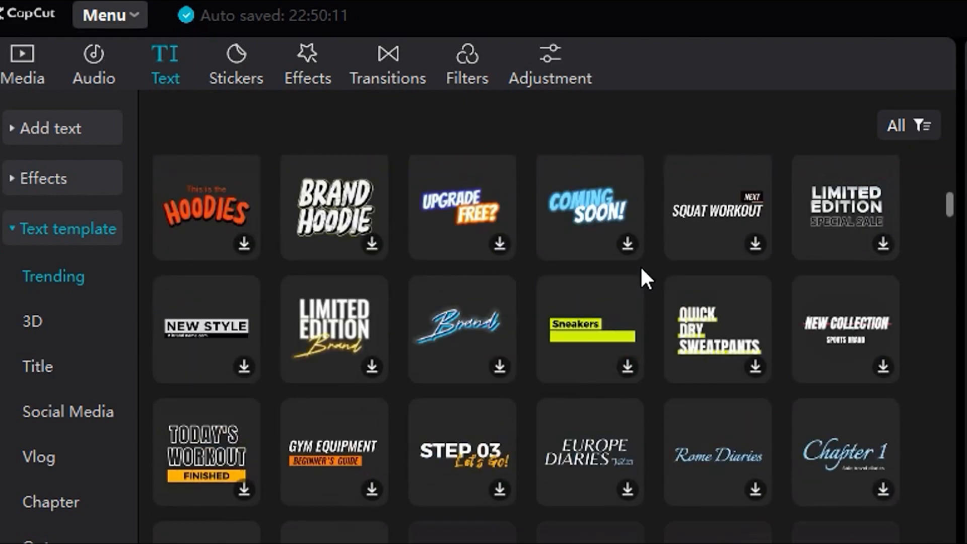
{"action": "scroll", "coordinate": [636, 269], "scroll_direction": "down", "scroll_amount": 20}
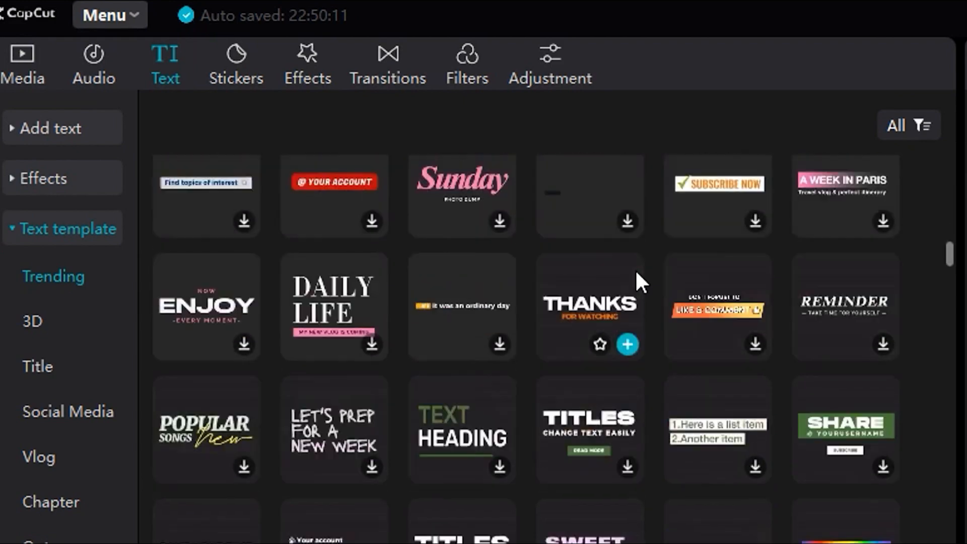
{"action": "scroll", "coordinate": [631, 273], "scroll_direction": "down", "scroll_amount": 8}
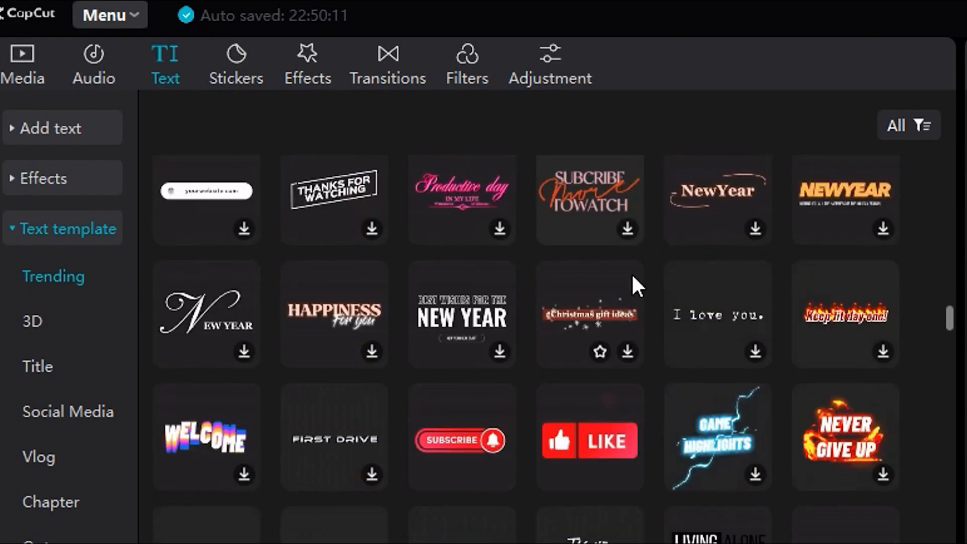
{"action": "left_click", "coordinate": [54, 275]}
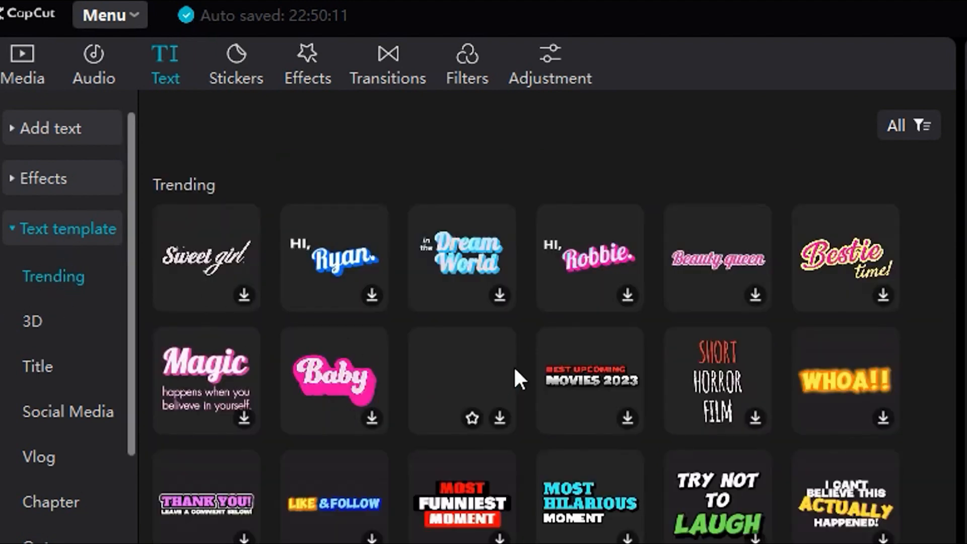
{"action": "scroll", "coordinate": [515, 372], "scroll_direction": "down", "scroll_amount": 15}
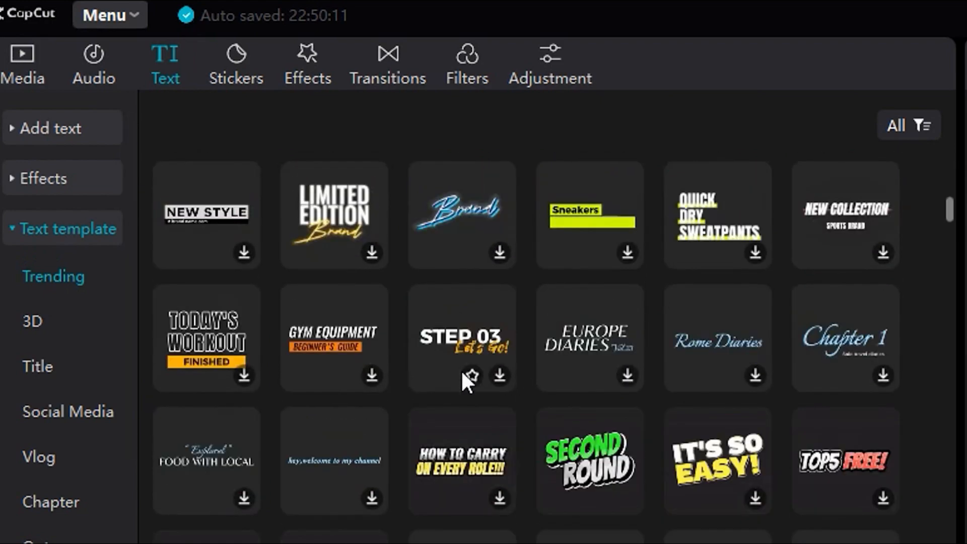
Browse the 3D, Title, Social Media, Vlog, Chapter, Outro, Spark and Love text templates.
{"action": "left_click", "coordinate": [35, 321]}
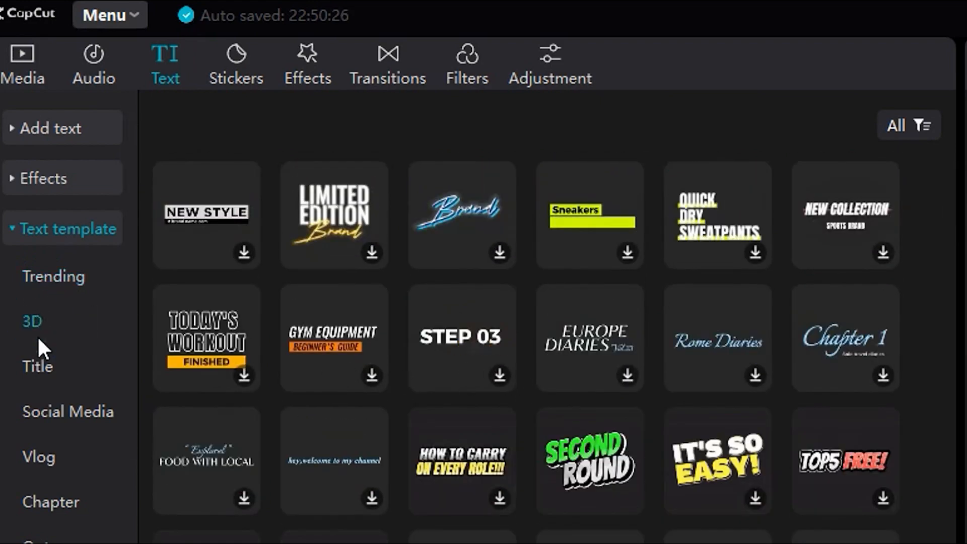
{"action": "left_click", "coordinate": [37, 367]}
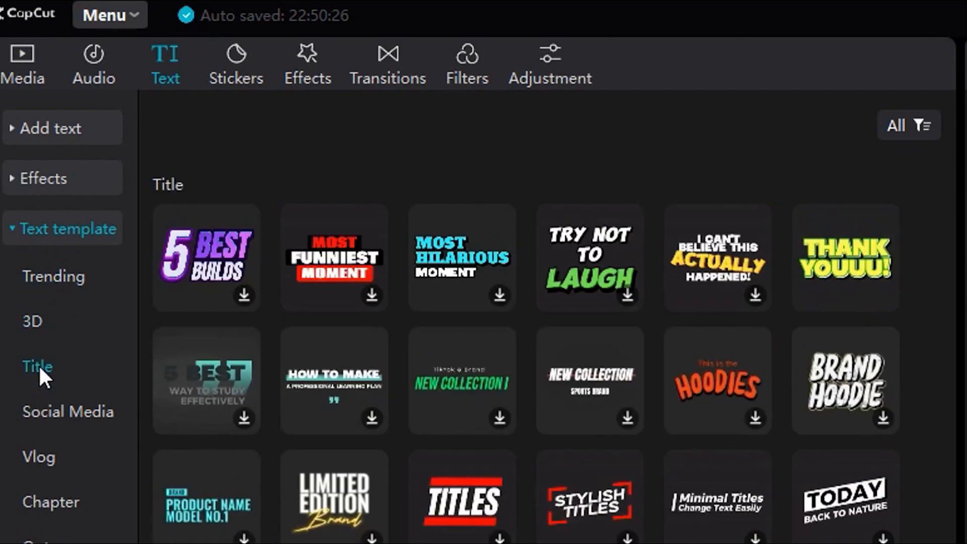
{"action": "left_click", "coordinate": [72, 404]}
{"action": "left_click", "coordinate": [32, 456]}
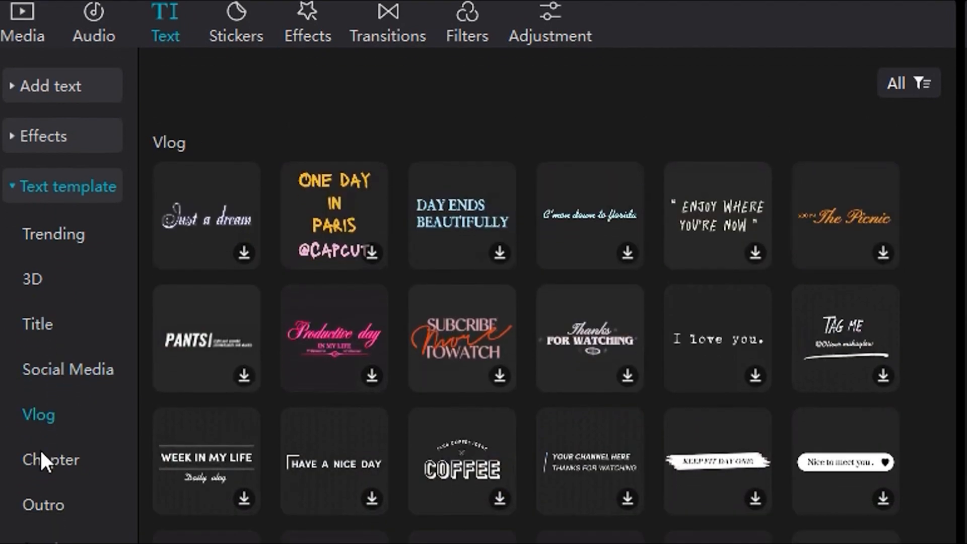
{"action": "left_click", "coordinate": [41, 459]}
{"action": "left_click", "coordinate": [50, 387]}
{"action": "left_click", "coordinate": [42, 434]}
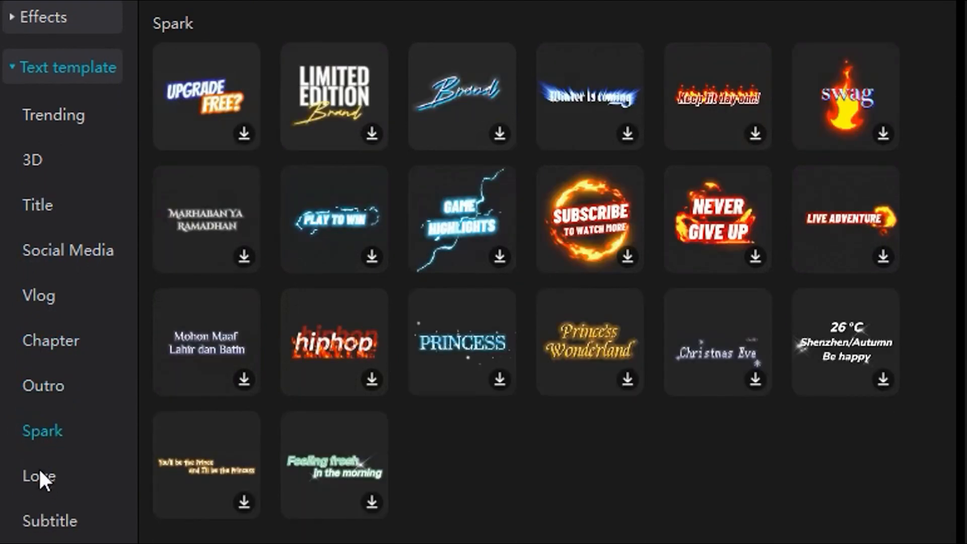
{"action": "left_click", "coordinate": [41, 473]}
Look through the Time, Festival, Bubble and Subtitle text templates.
{"action": "scroll", "coordinate": [50, 417], "scroll_direction": "down", "scroll_amount": 5}
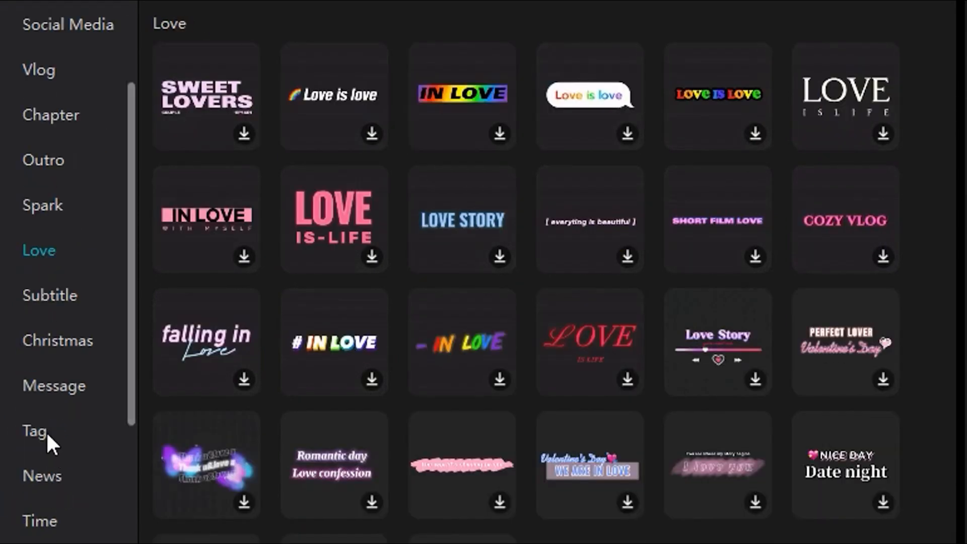
{"action": "scroll", "coordinate": [48, 438], "scroll_direction": "down", "scroll_amount": 4}
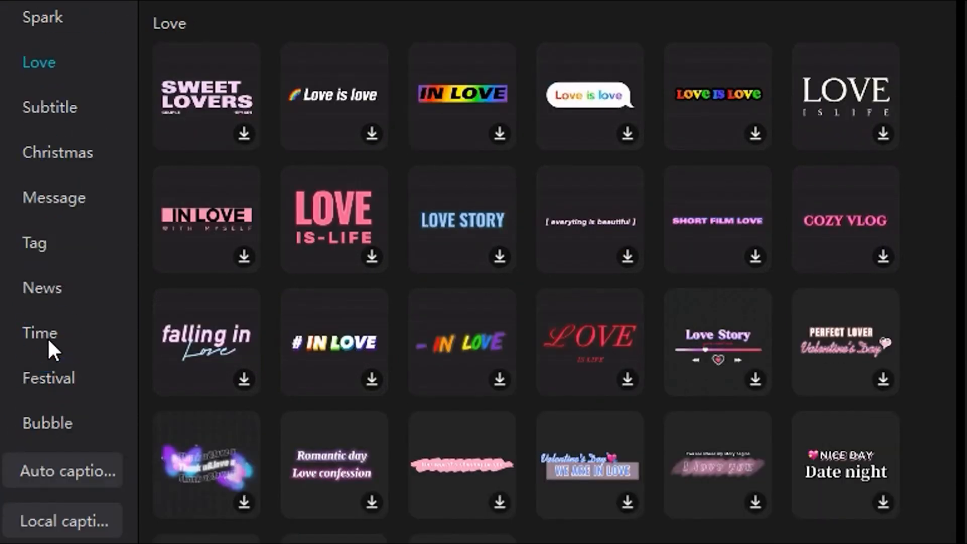
{"action": "left_click", "coordinate": [47, 337]}
{"action": "left_click", "coordinate": [50, 391]}
{"action": "left_click", "coordinate": [53, 413]}
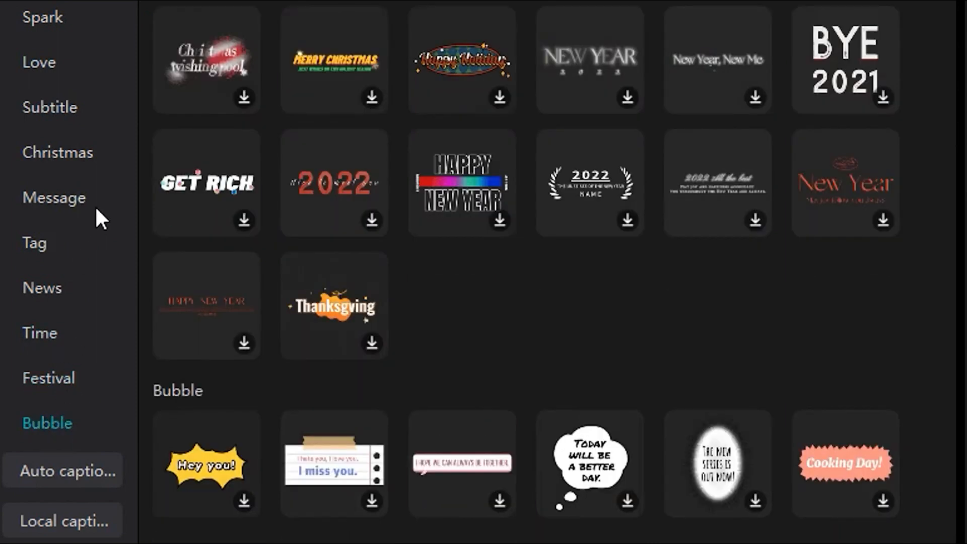
{"action": "scroll", "coordinate": [50, 202], "scroll_direction": "up", "scroll_amount": 3}
{"action": "left_click", "coordinate": [63, 225]}
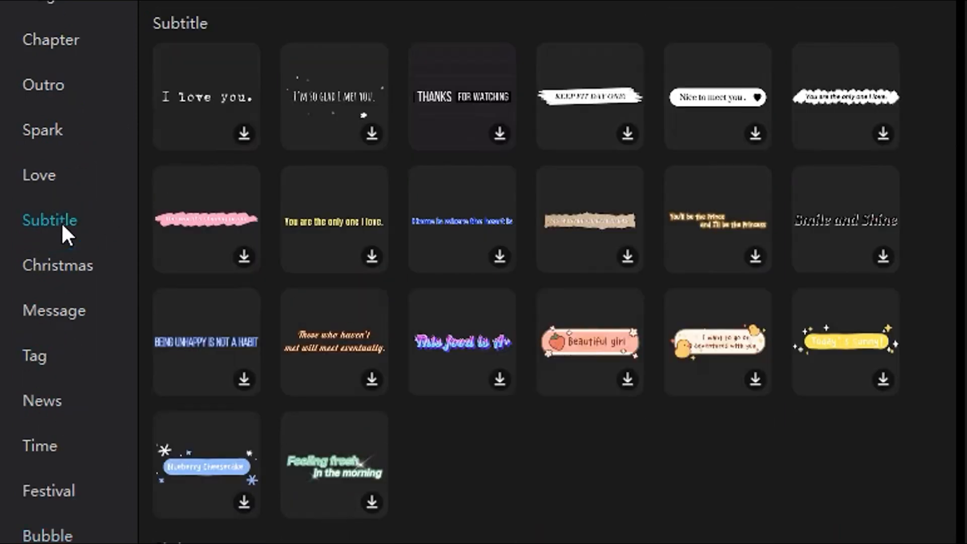
Download the rainbow "IN LOVE" template from the Love category and add it to the timeline at 00:00:04:22.
{"action": "left_click", "coordinate": [41, 176]}
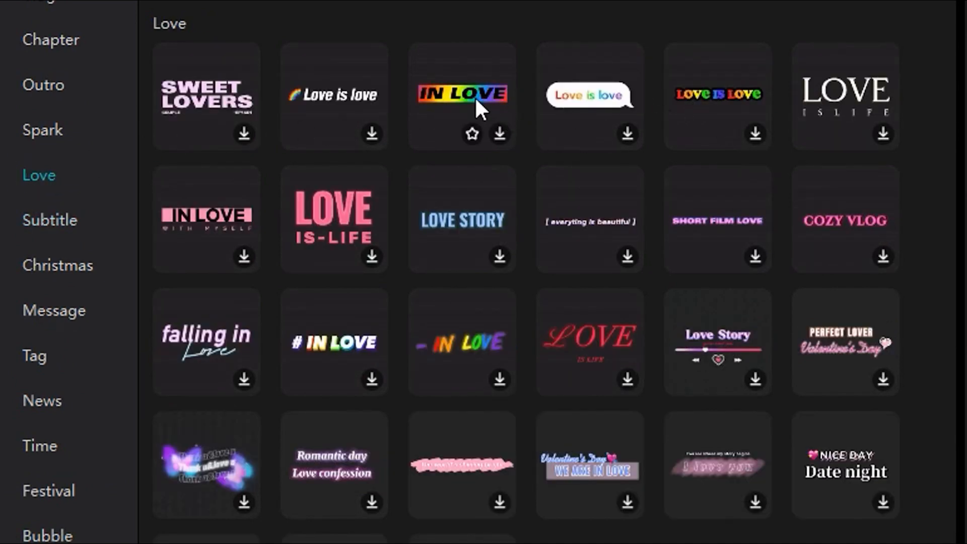
{"action": "left_click_drag", "start_coordinate": [467, 89], "coordinate": [484, 69]}
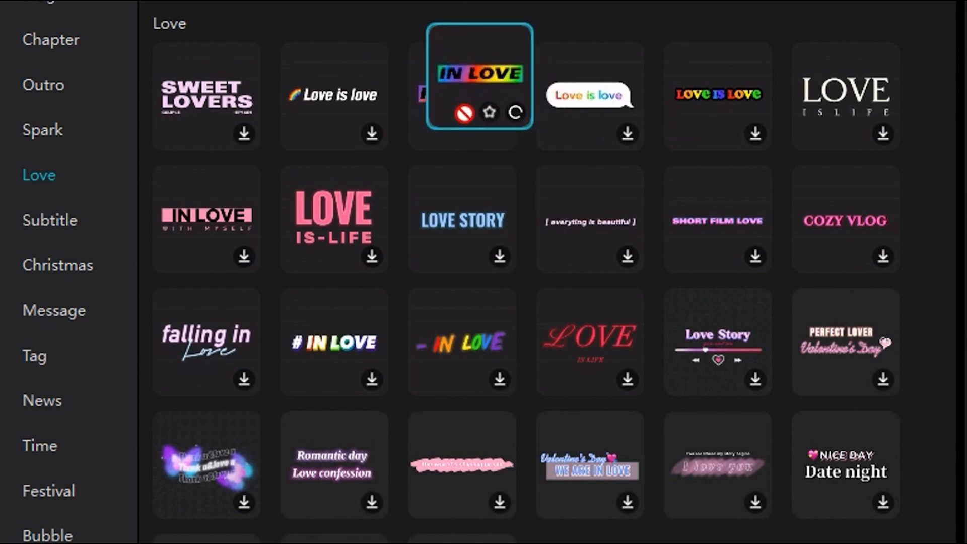
{"action": "left_click", "coordinate": [453, 90]}
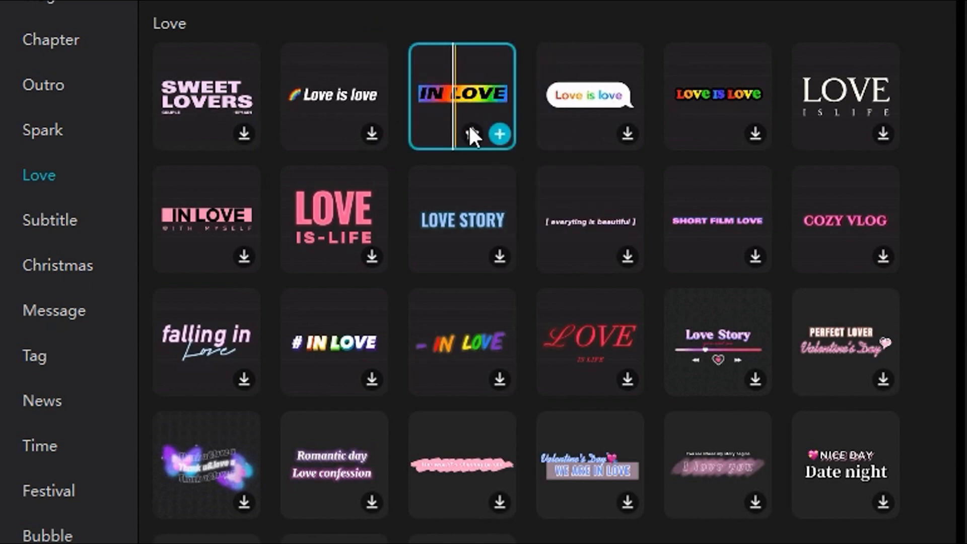
{"action": "left_click", "coordinate": [499, 134]}
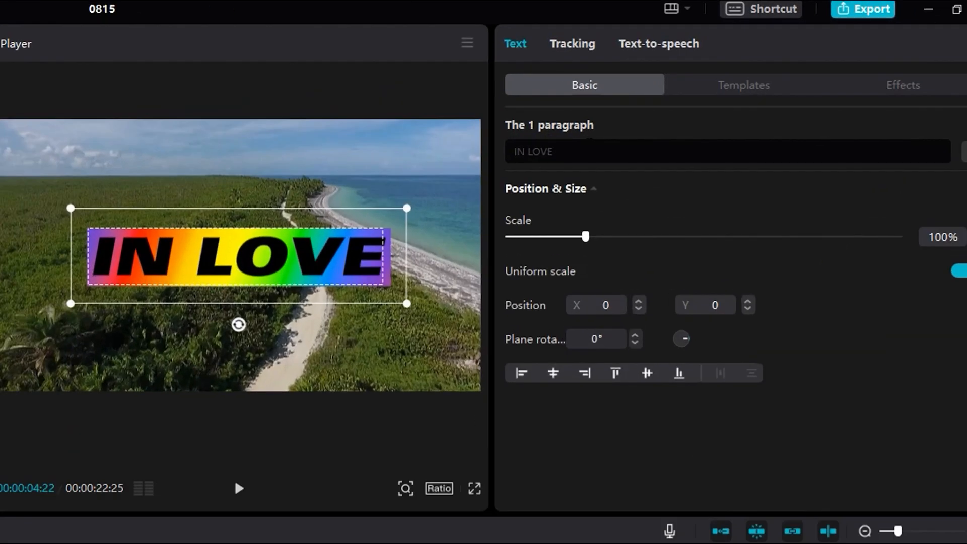
Replace the wording of the rainbow "IN LOVE" title with "so nice".
{"action": "left_click", "coordinate": [743, 92]}
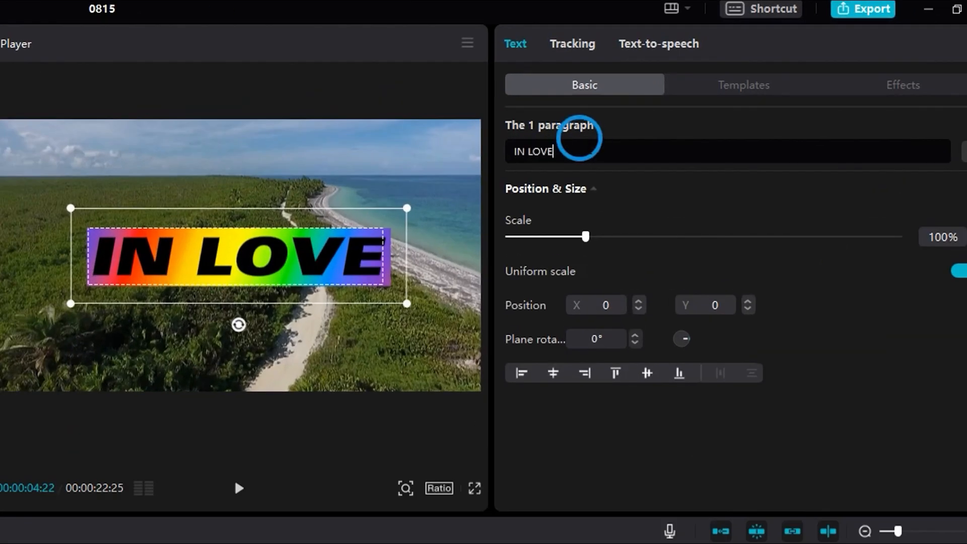
{"action": "left_click_drag", "start_coordinate": [579, 143], "coordinate": [503, 145]}
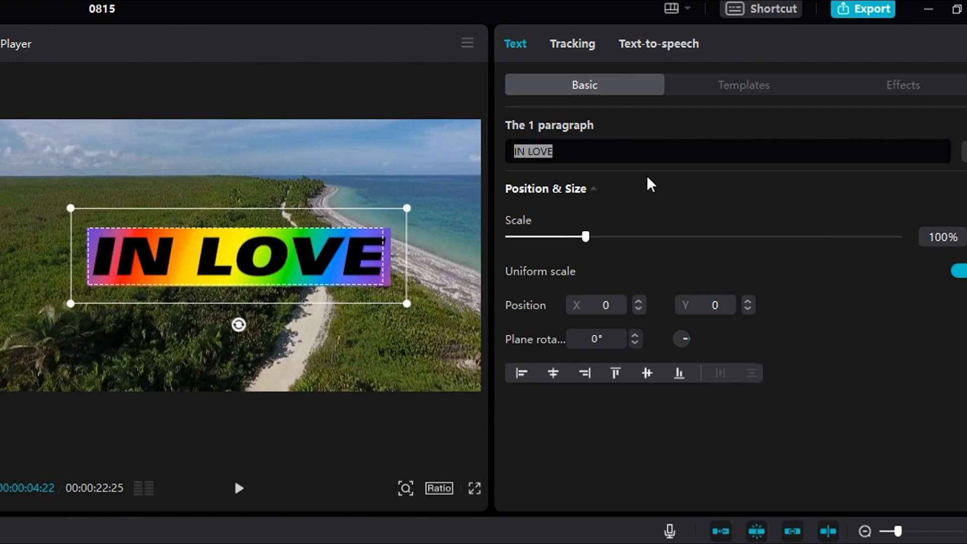
{"action": "type", "text": "so nice"}
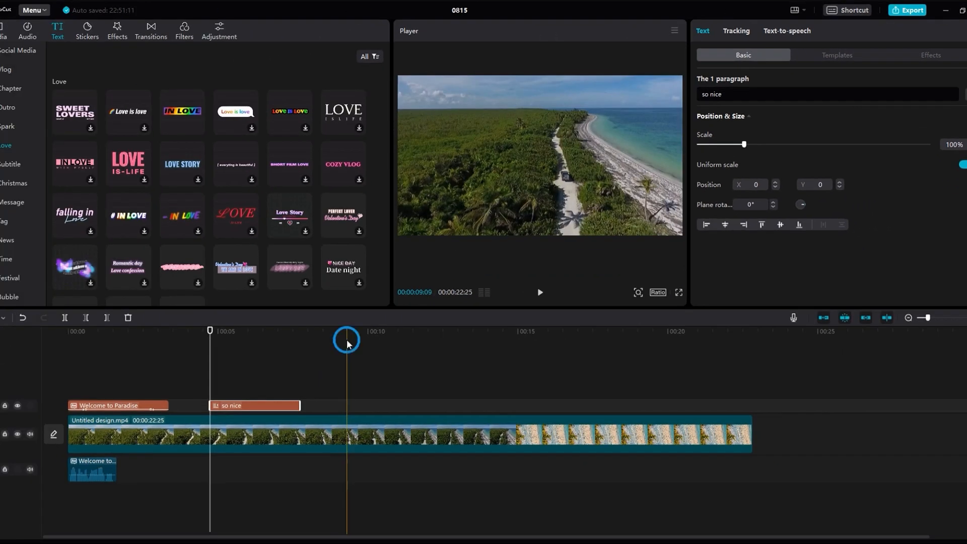
Browse the News and Tag templates, and add the Trending "THANK YOUUU!" template to the timeline at 00:00:09:09.
{"action": "left_click", "coordinate": [346, 331]}
{"action": "scroll", "coordinate": [171, 184], "scroll_direction": "down", "scroll_amount": 5}
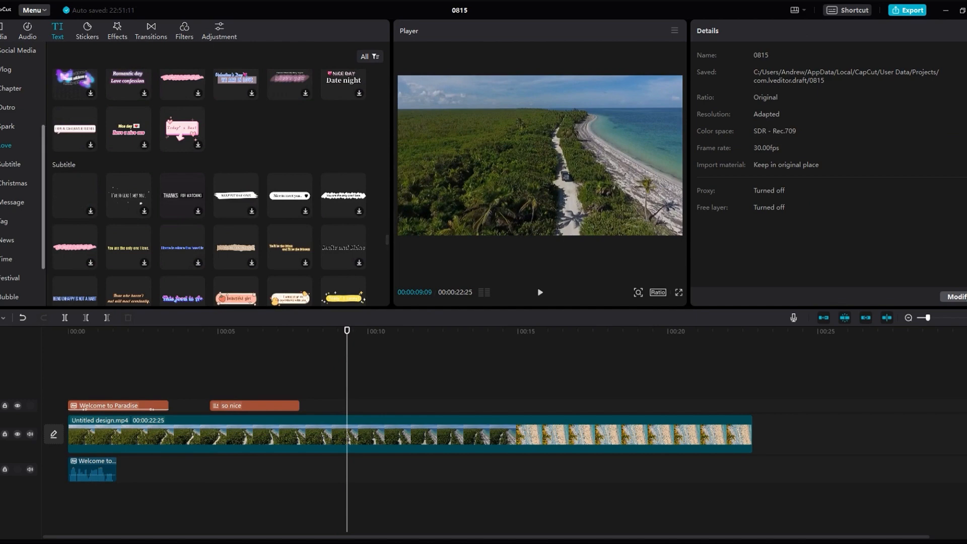
{"action": "left_click", "coordinate": [6, 239]}
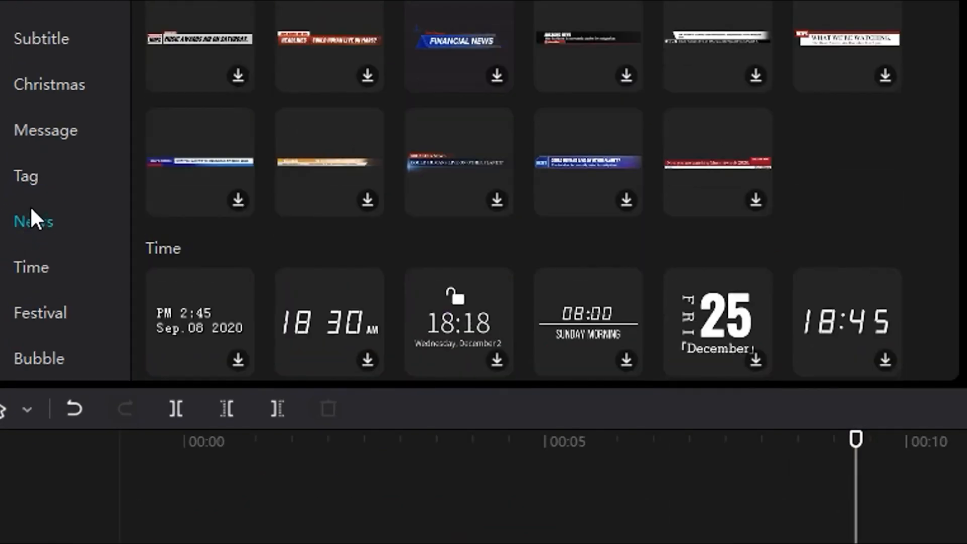
{"action": "left_click", "coordinate": [29, 177]}
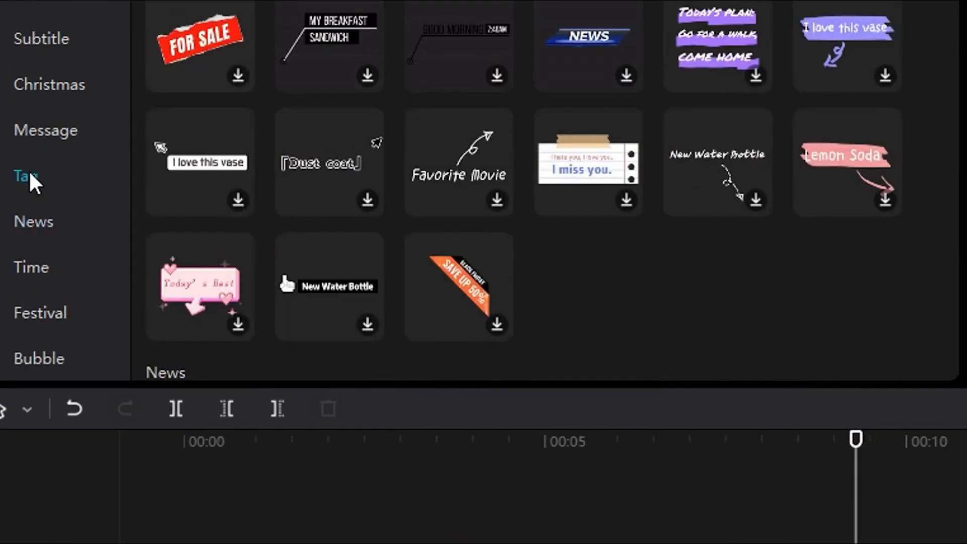
{"action": "scroll", "coordinate": [48, 74], "scroll_direction": "down", "scroll_amount": 2}
{"action": "scroll", "coordinate": [47, 71], "scroll_direction": "up", "scroll_amount": 6}
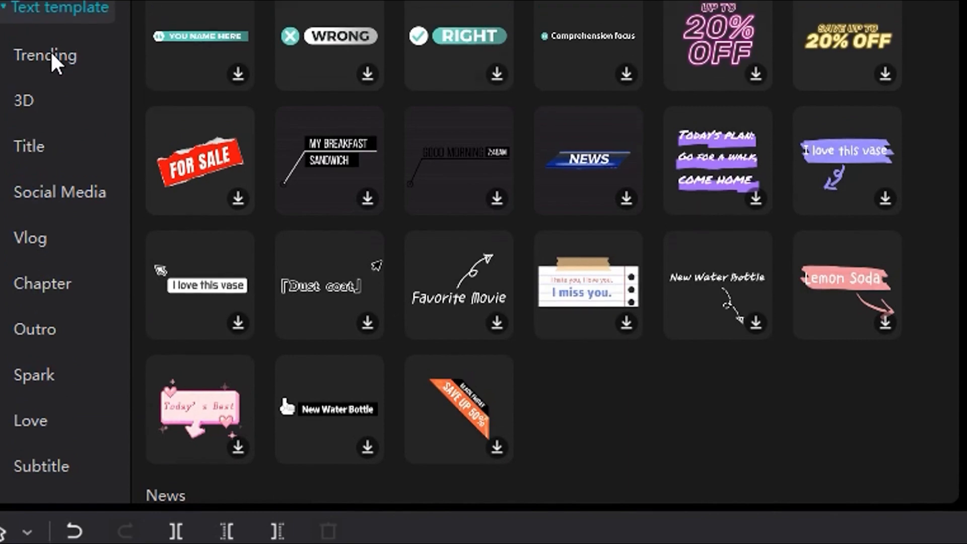
{"action": "left_click", "coordinate": [50, 56]}
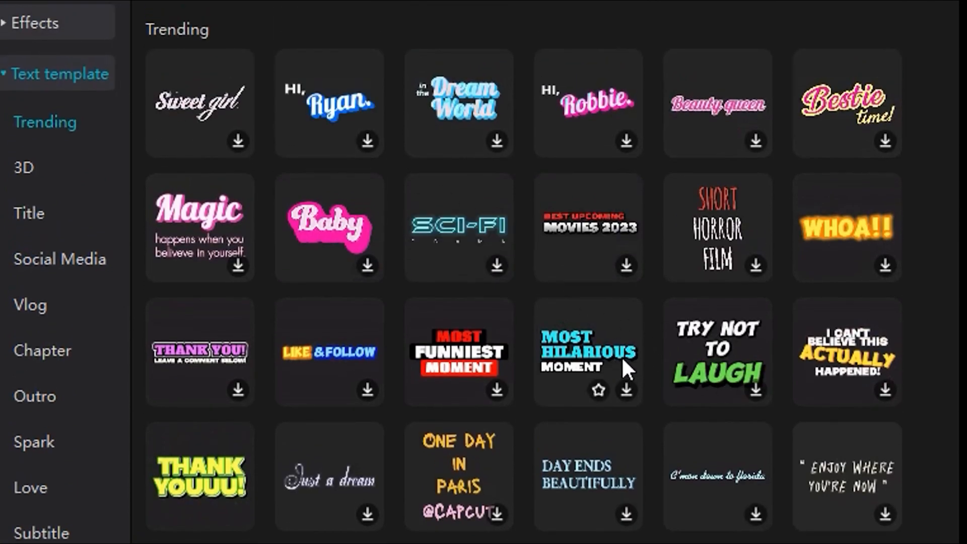
{"action": "scroll", "coordinate": [619, 357], "scroll_direction": "down", "scroll_amount": 4}
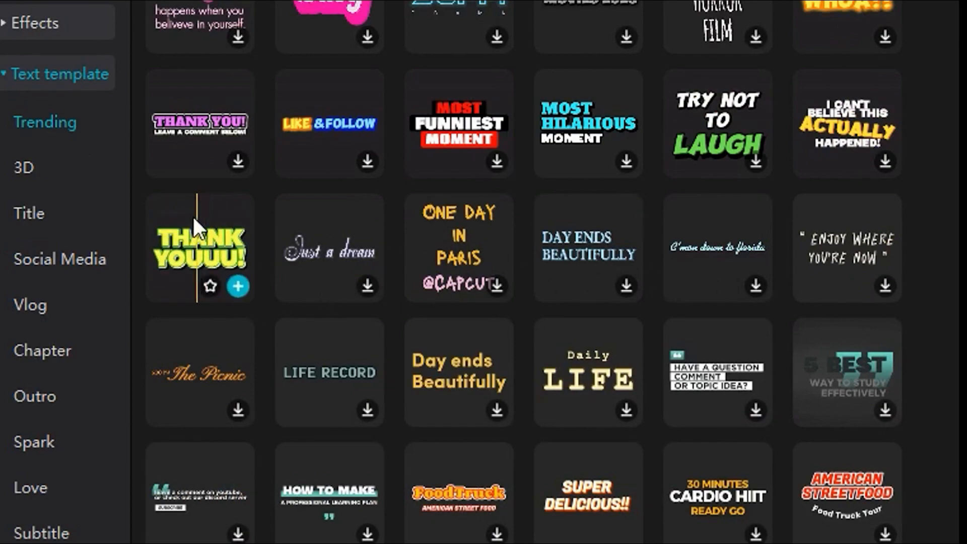
{"action": "left_click", "coordinate": [187, 261]}
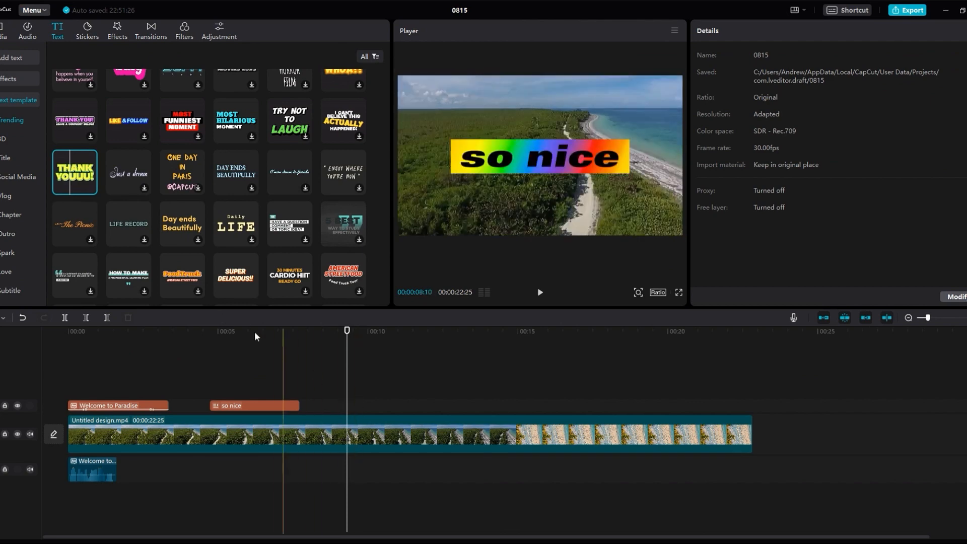
{"action": "left_click", "coordinate": [90, 187]}
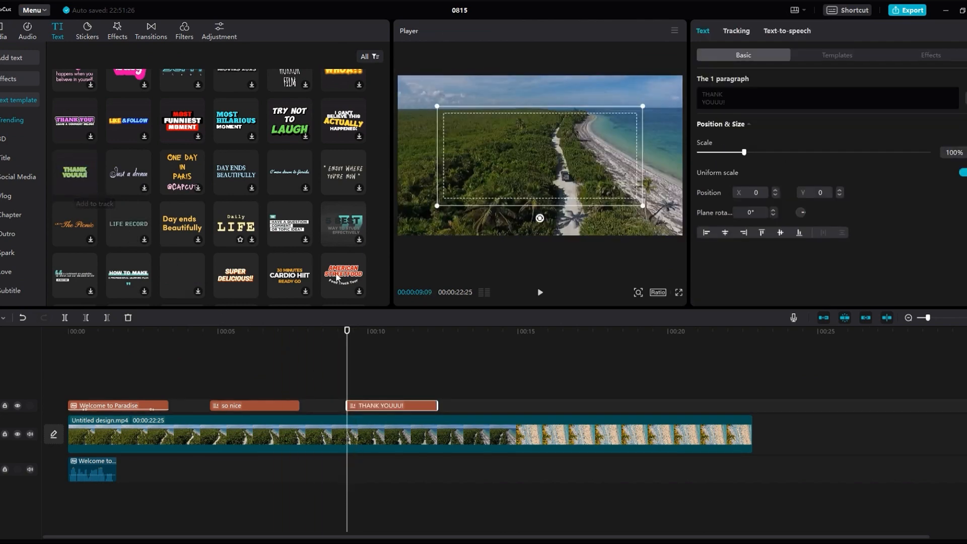
Move the "THANK YOUUU!" clip to start at about 18 seconds and set its scale to 92%.
{"action": "left_click_drag", "start_coordinate": [401, 407], "coordinate": [673, 403]}
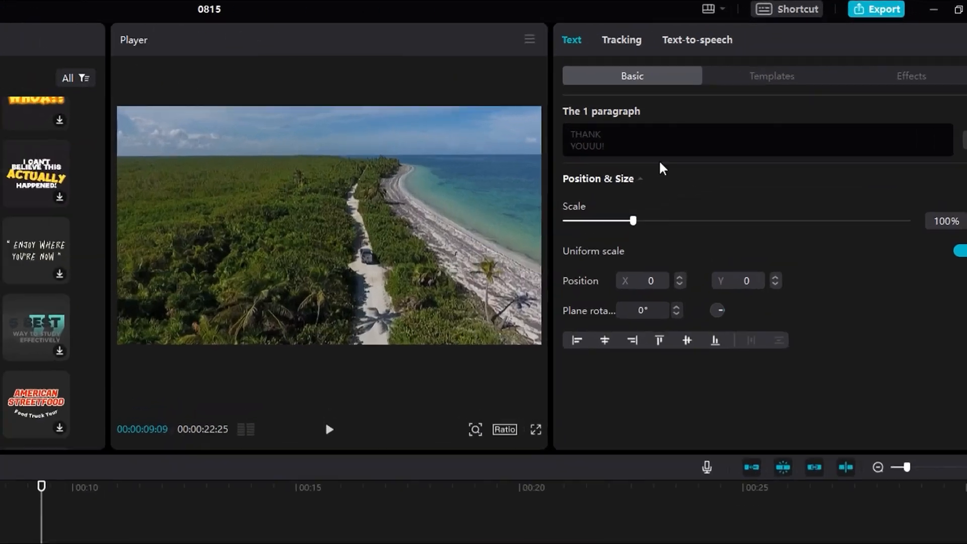
{"action": "left_click", "coordinate": [732, 98]}
{"action": "left_click_drag", "start_coordinate": [726, 101], "coordinate": [719, 93]}
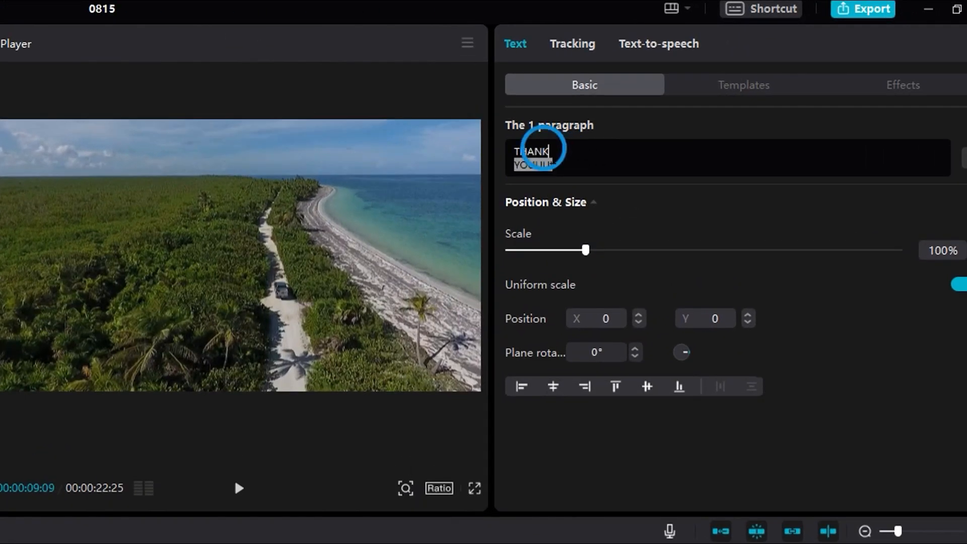
{"action": "left_click", "coordinate": [585, 250]}
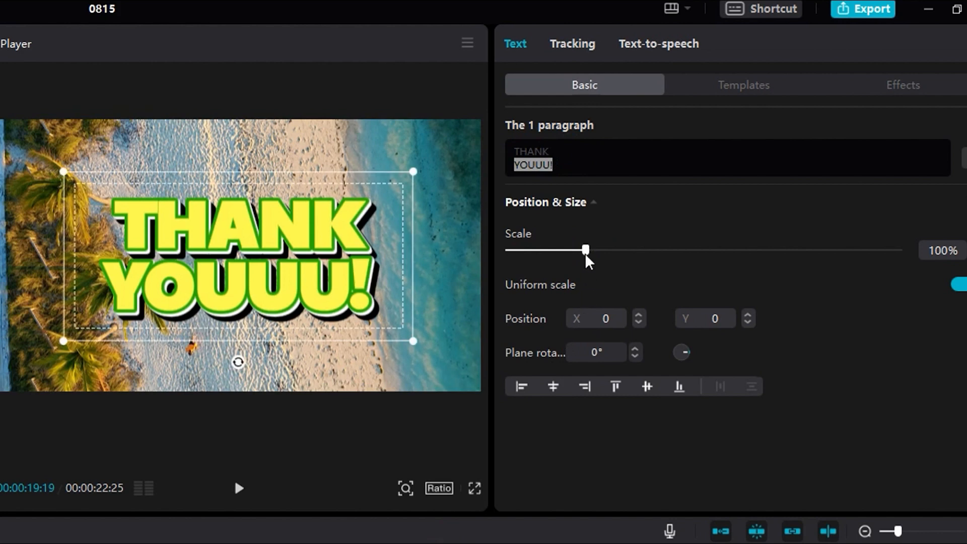
{"action": "mouse_move", "coordinate": [585, 254]}
{"action": "left_mouse_down"}
{"action": "mouse_move", "coordinate": [619, 255]}
{"action": "mouse_move", "coordinate": [563, 264]}
{"action": "mouse_move", "coordinate": [579, 266]}
{"action": "left_mouse_up"}
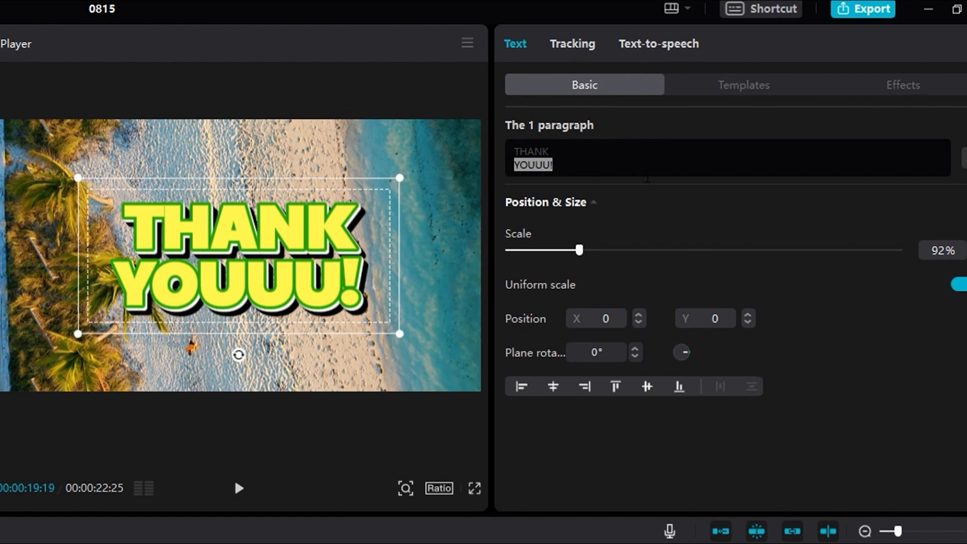
Look at the tracking options of the "THANK YOUUU!" title and play it back from 00:00:18:07.
{"action": "left_click", "coordinate": [566, 52]}
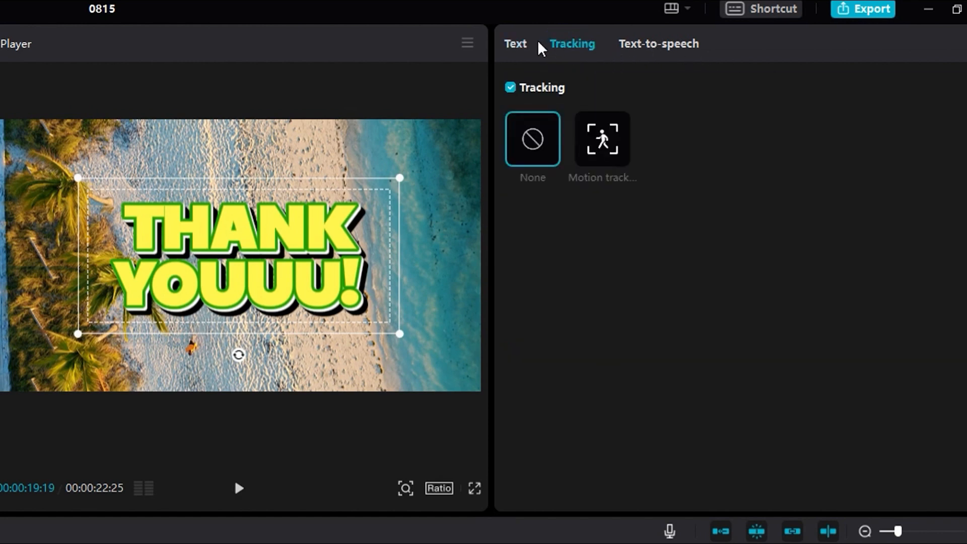
{"action": "left_click", "coordinate": [519, 44]}
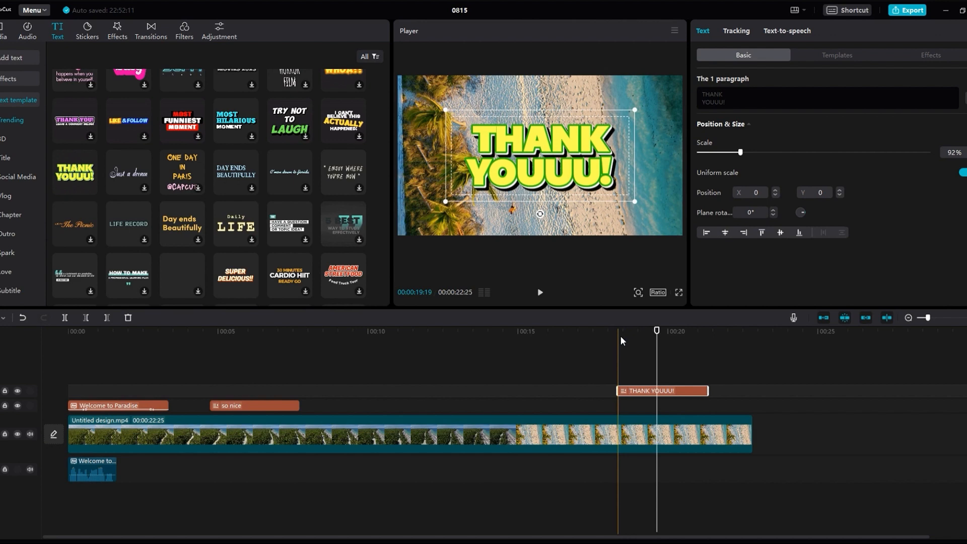
{"action": "left_click", "coordinate": [614, 332]}
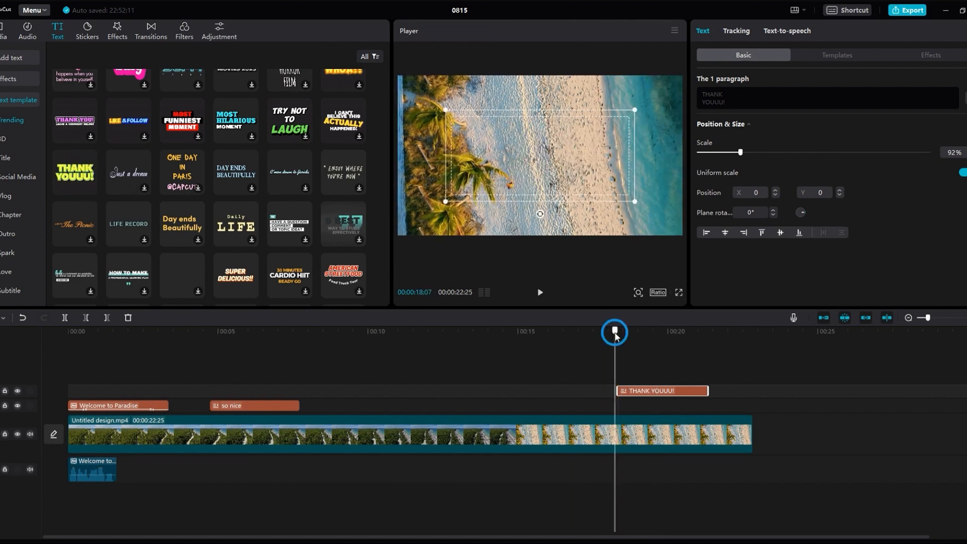
{"action": "left_click", "coordinate": [540, 293]}
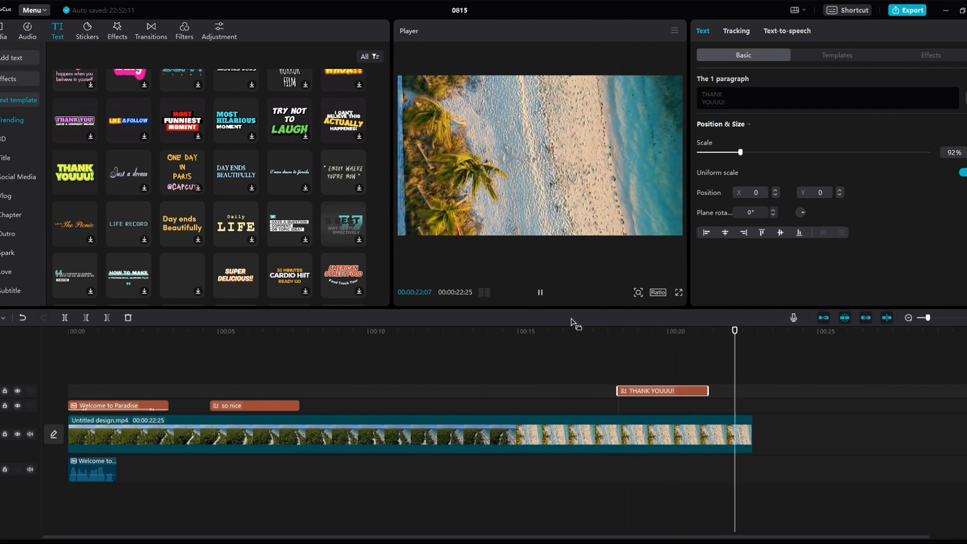
Preview the "THANK YOUUU!" title near 19 seconds and review its alternative templates and basic text settings.
{"action": "left_click", "coordinate": [643, 392]}
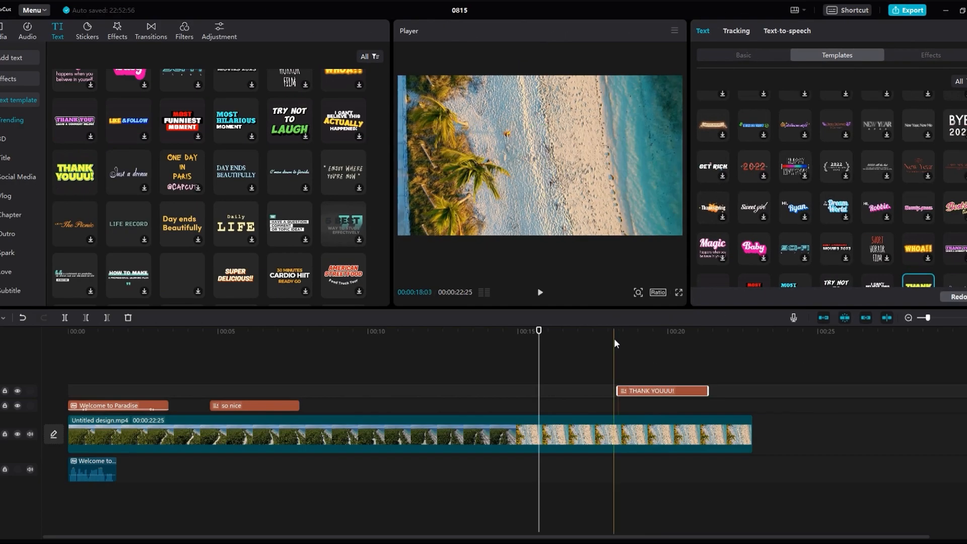
{"action": "left_click", "coordinate": [618, 346]}
{"action": "left_click", "coordinate": [669, 388]}
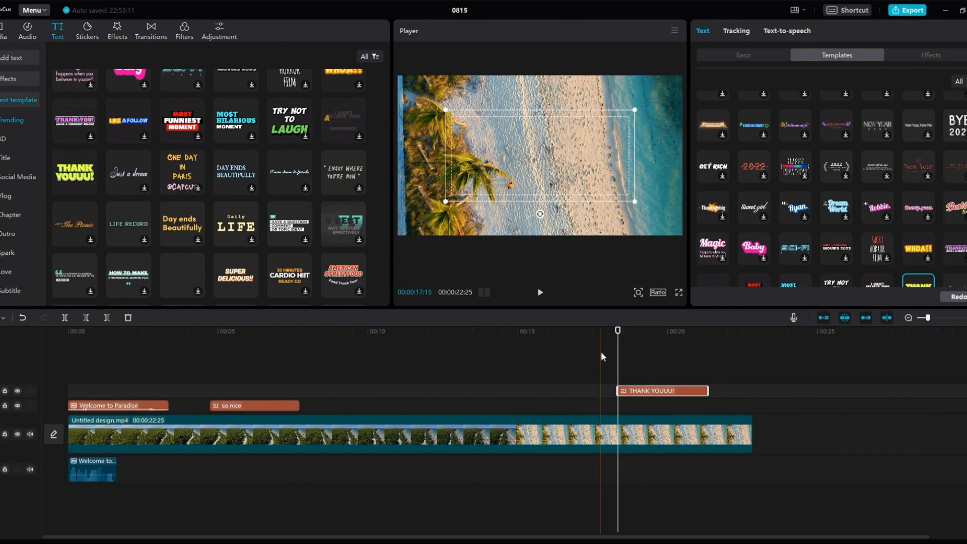
{"action": "left_click_drag", "start_coordinate": [617, 331], "coordinate": [658, 338]}
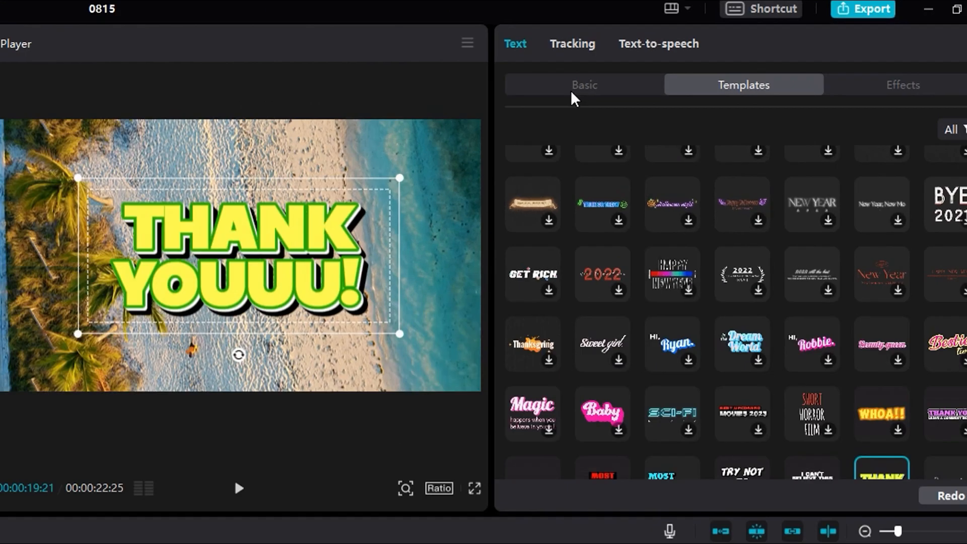
{"action": "left_click", "coordinate": [746, 55]}
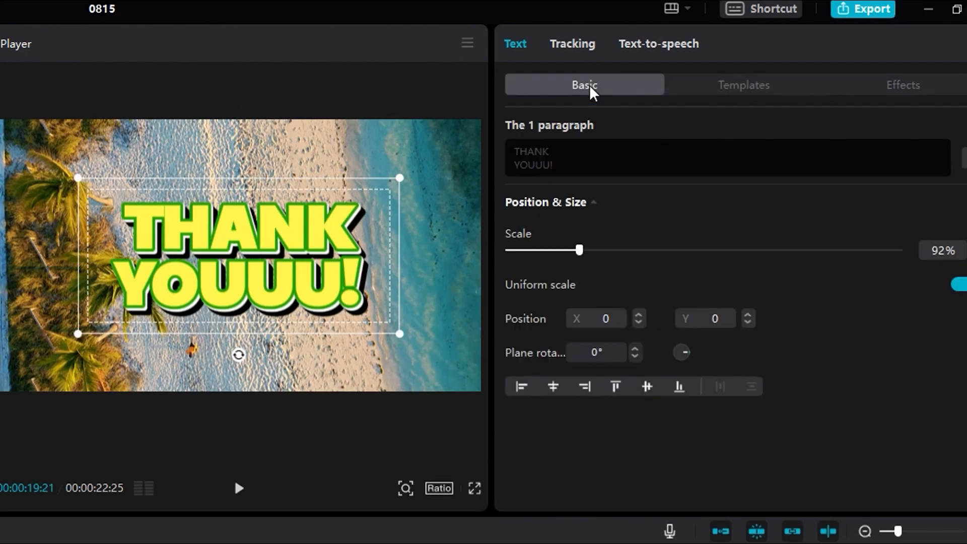
Review the template and text effect options available for the "THANK YOUUU!" title.
{"action": "left_click", "coordinate": [766, 90]}
{"action": "left_click", "coordinate": [882, 94]}
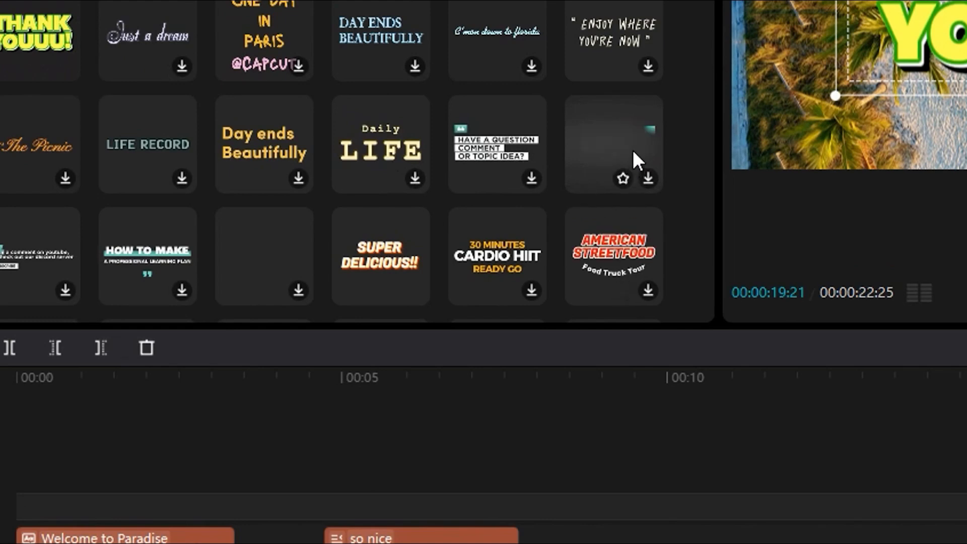
Add the Trending "SUPER DELICIOUS!!" text template to the timeline at about 12 seconds.
{"action": "left_click_drag", "start_coordinate": [633, 146], "coordinate": [939, 385]}
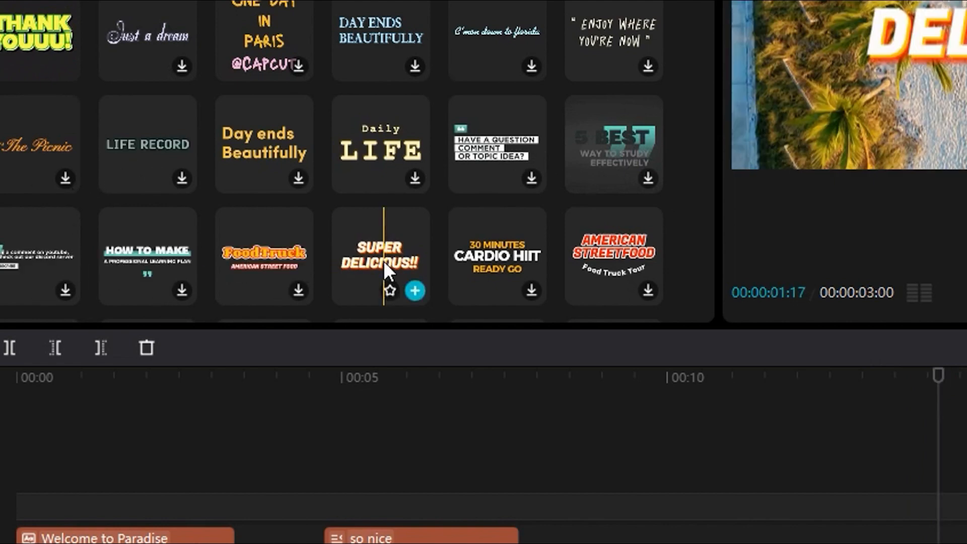
{"action": "left_click", "coordinate": [814, 385]}
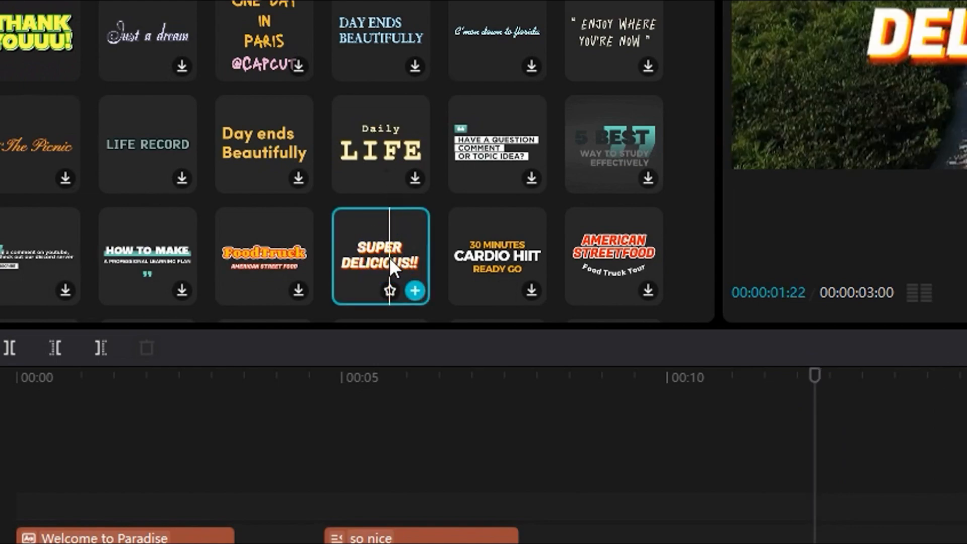
{"action": "left_click", "coordinate": [414, 291]}
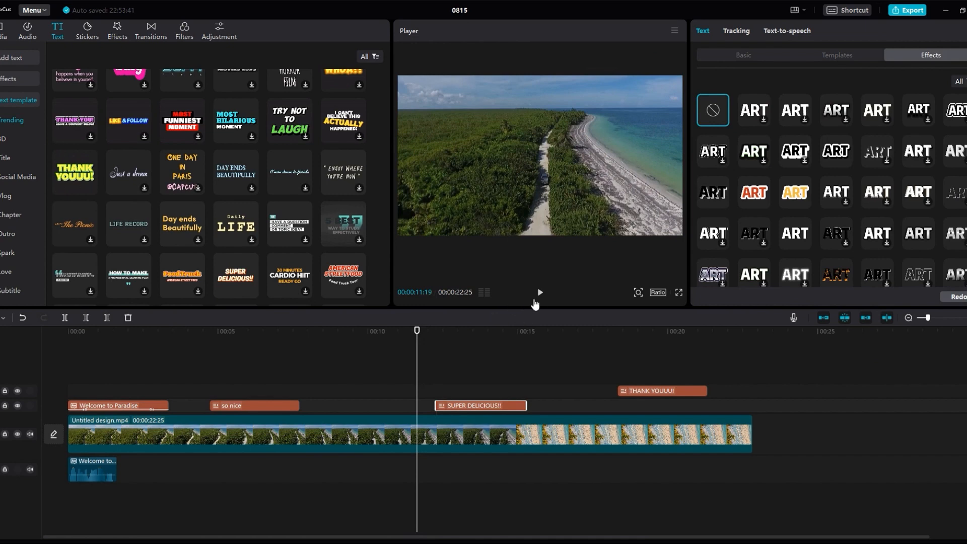
Play back the "SUPER DELICIOUS!!" title from 00:00:11:19, then preview it at 00:00:13:08 with its clip selected.
{"action": "left_click", "coordinate": [540, 293]}
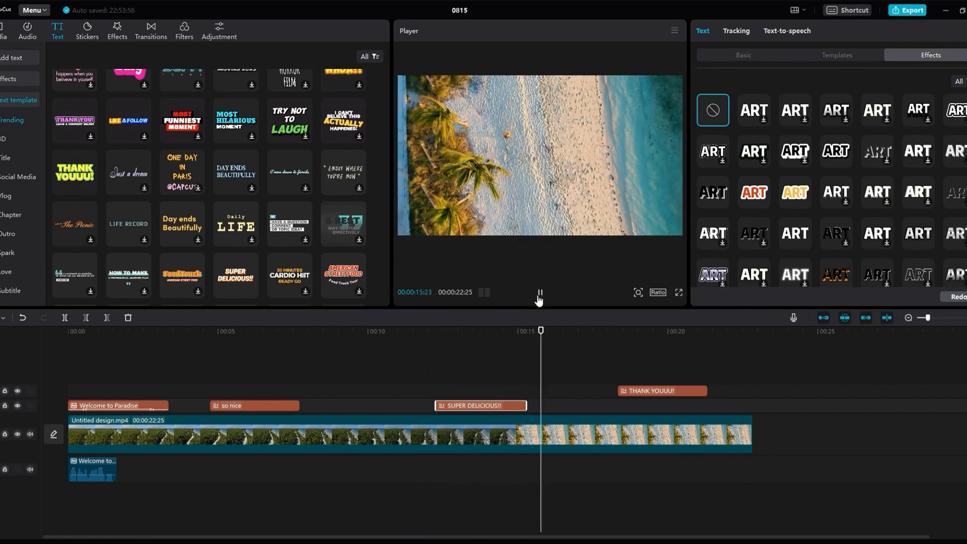
{"action": "left_click", "coordinate": [487, 332]}
{"action": "left_click", "coordinate": [473, 406]}
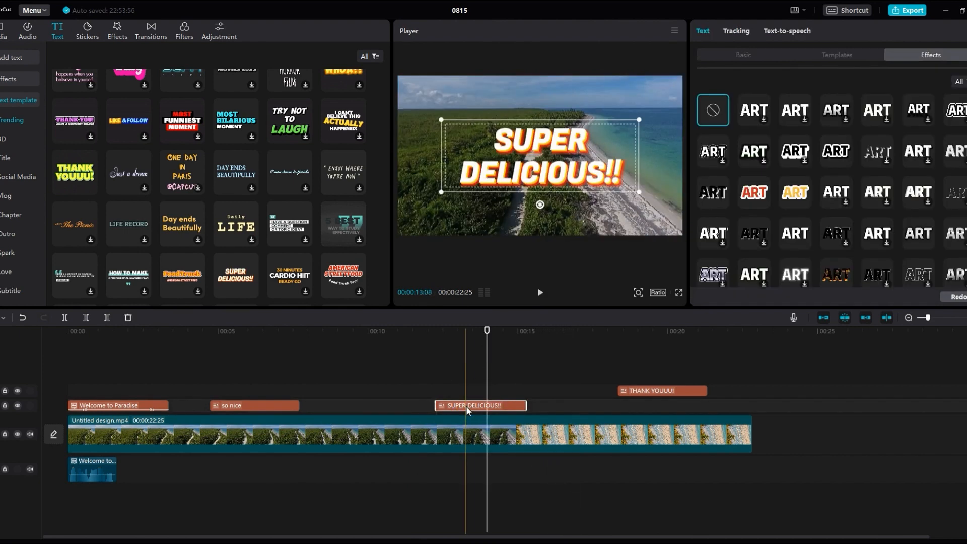